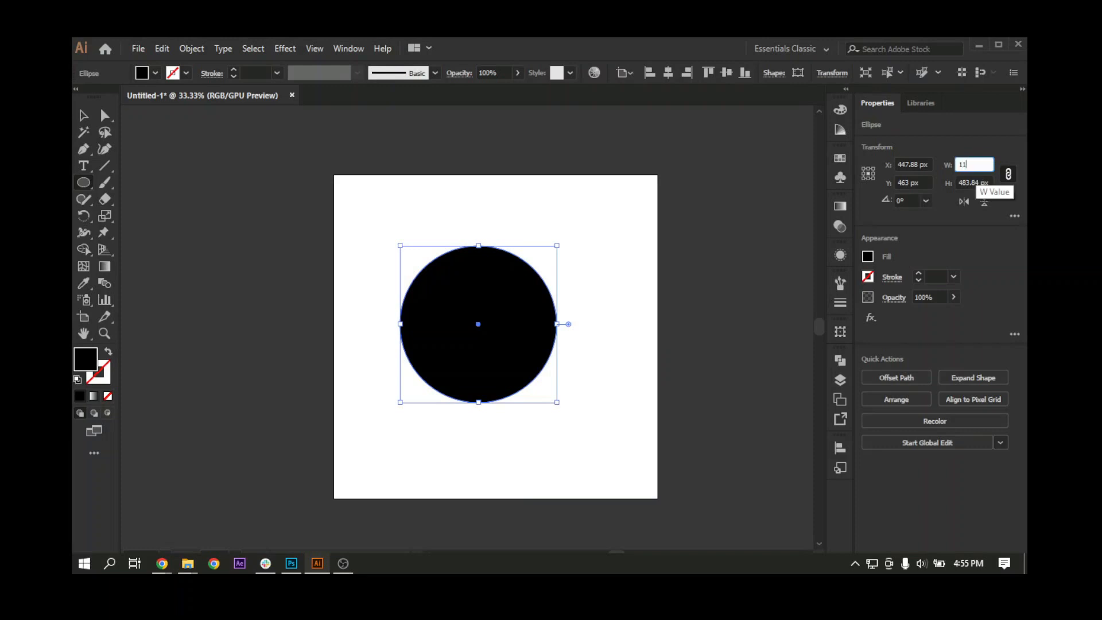
# Step: Set the black circle's width to 111 px with proportions linked
pyautogui.press('Return')
pyautogui.hotkey('ctrl', '=')
pyautogui.hotkey('ctrl', '=')
pyautogui.hotkey('ctrl', '=')
pyautogui.hotkey('ctrl', '=')
pyautogui.hotkey('ctrl', '=')
pyautogui.hotkey('ctrl', '=')
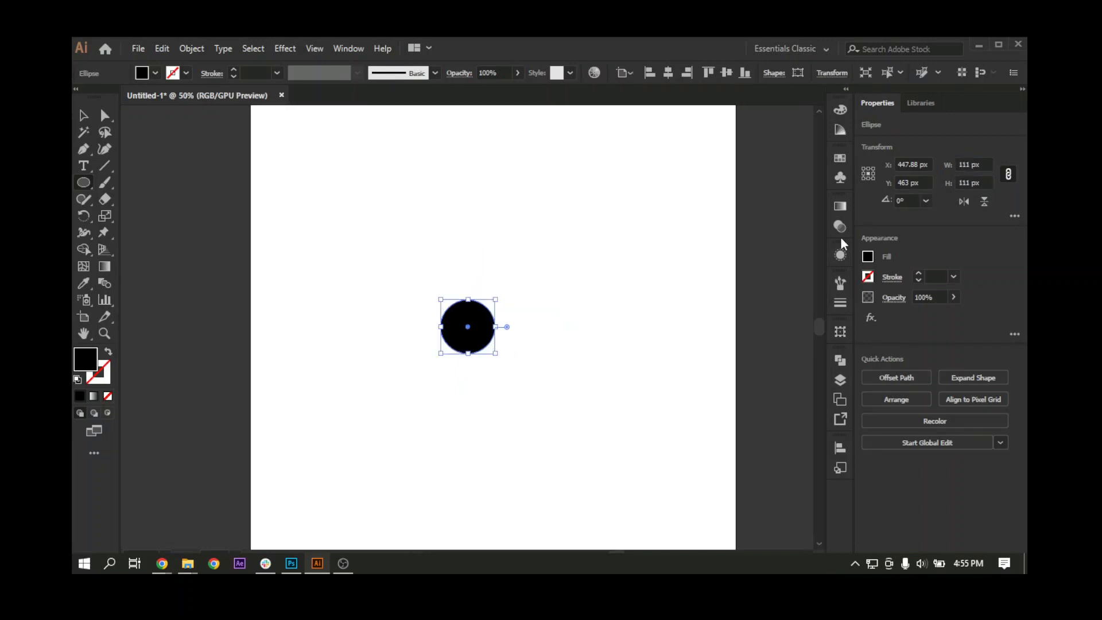
pyautogui.click(83, 115)
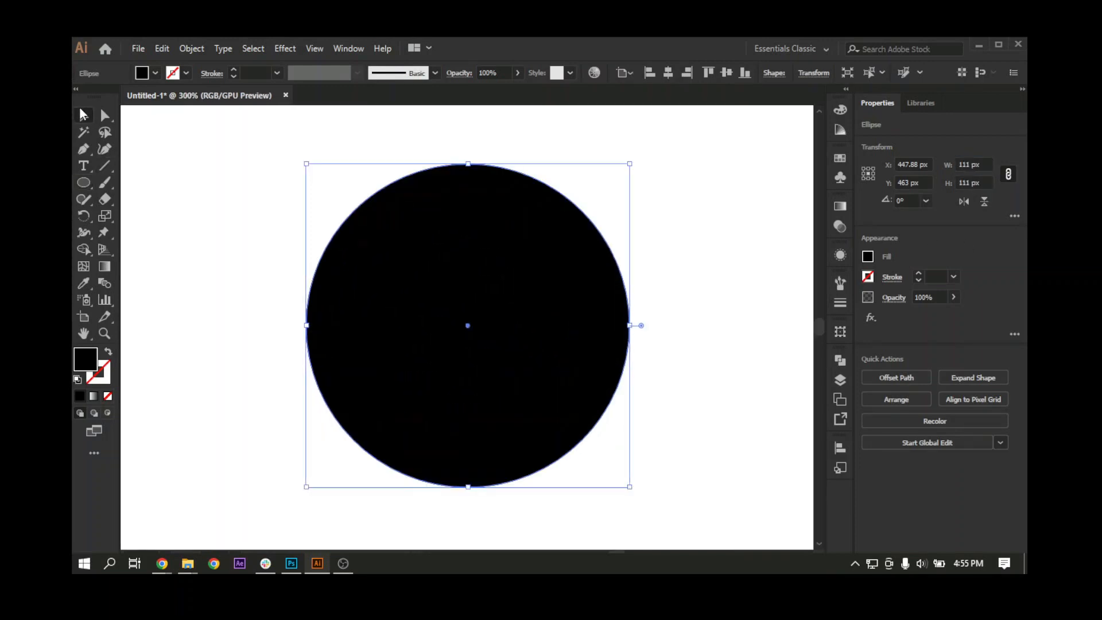
pyautogui.moveTo(396, 311); pyautogui.dragTo(414, 308)
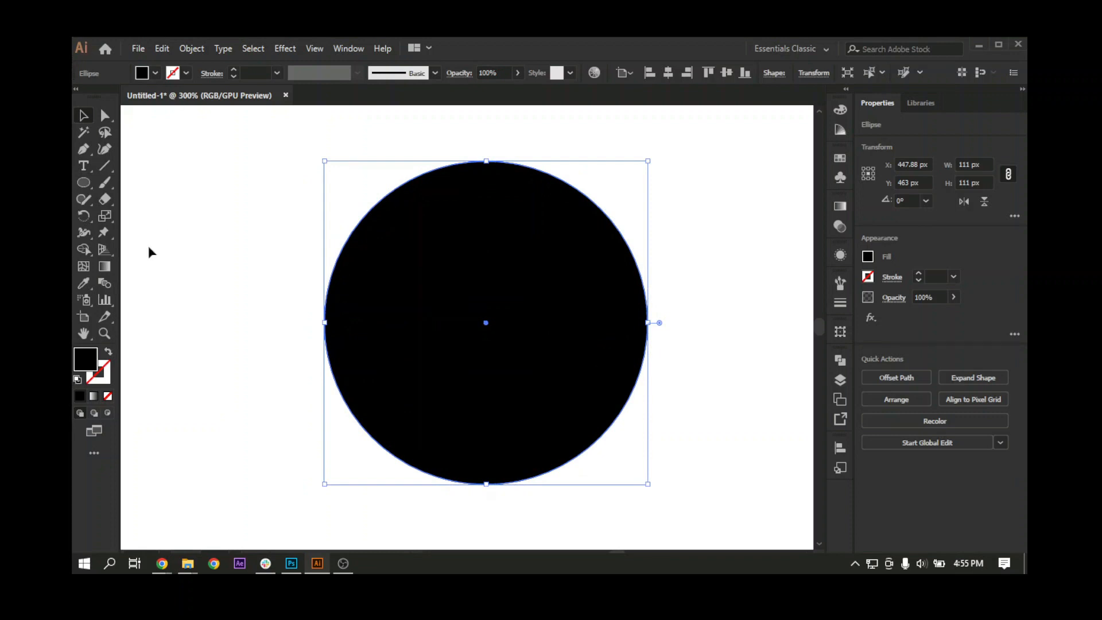
# Step: Swap the circle's fill and stroke so it has no fill and a 1 pt black outline
pyautogui.click(107, 351)
pyautogui.press('space')
pyautogui.moveTo(461, 372); pyautogui.dragTo(426, 358)
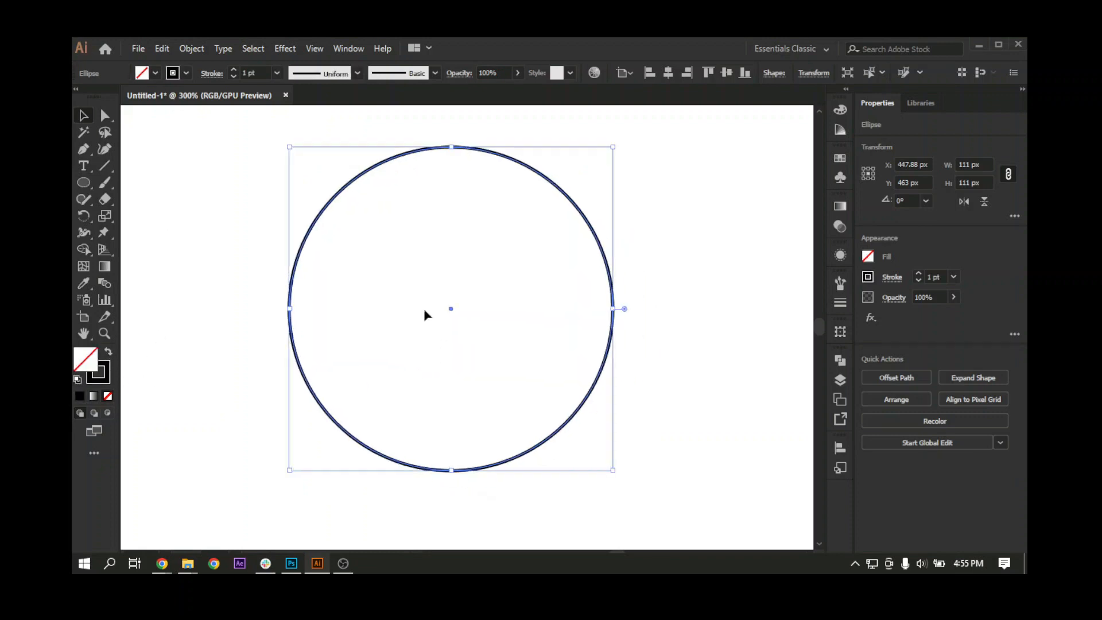
pyautogui.click(345, 155)
pyautogui.click(352, 184)
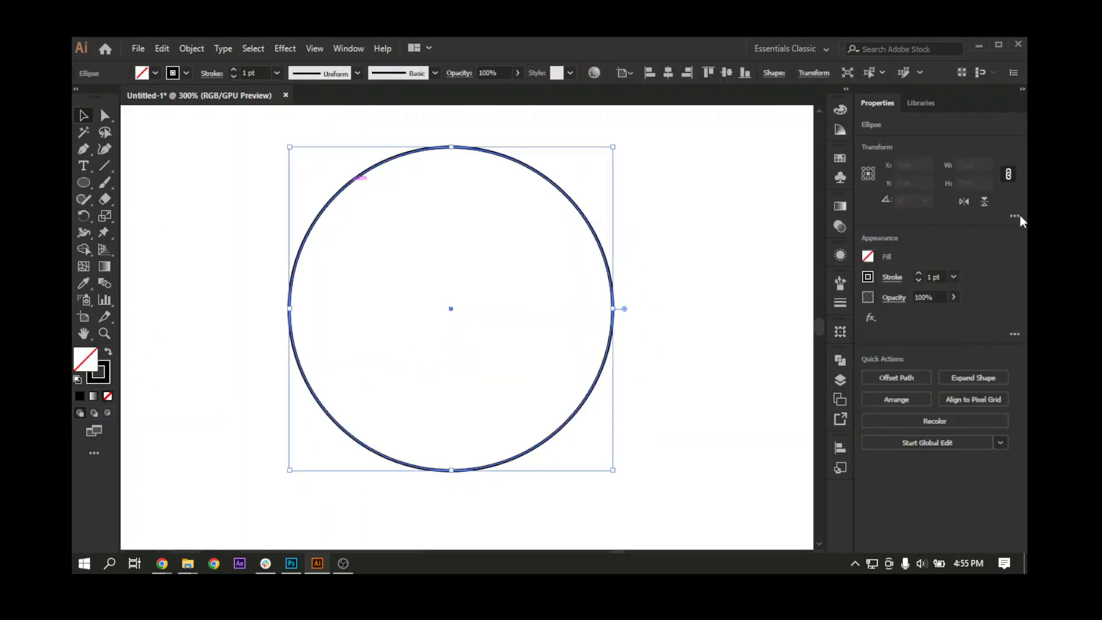
pyautogui.click(961, 164)
pyautogui.moveTo(555, 170); pyautogui.dragTo(521, 236)
# Step: Copy the circle, paste the copy in back, and set the copy's width to 90 px with proportions linked
pyautogui.click(163, 48)
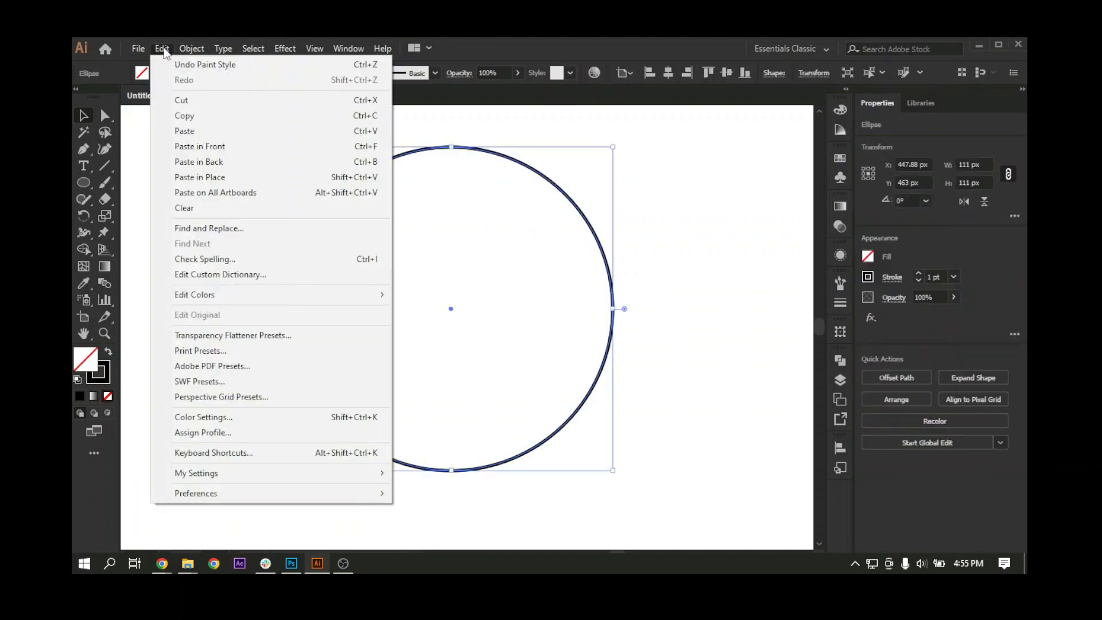
pyautogui.click(191, 114)
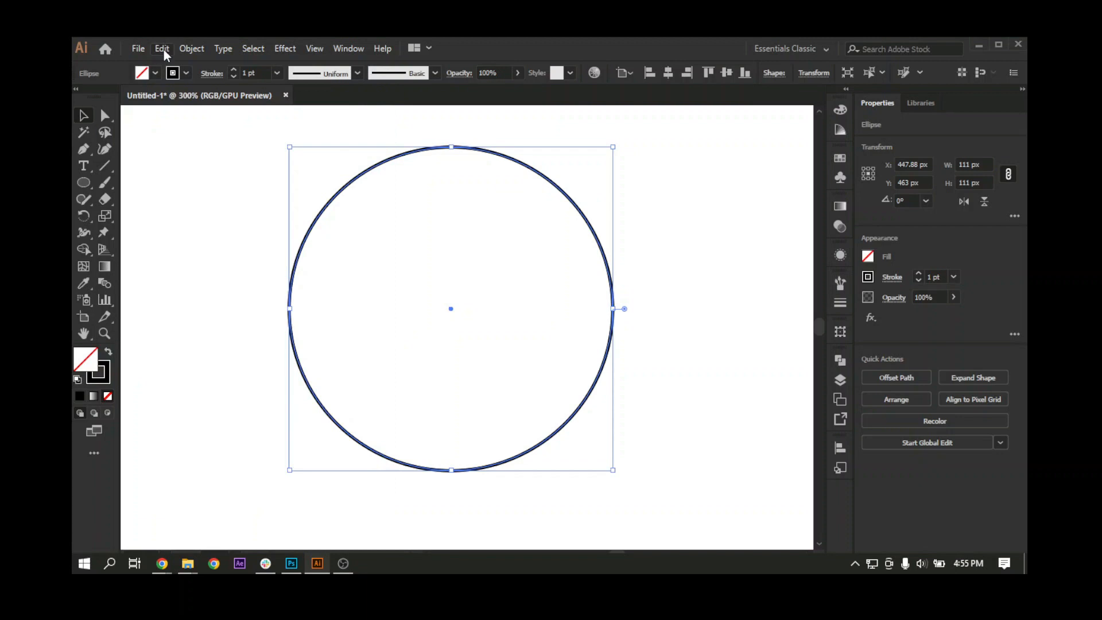
pyautogui.click(164, 49)
pyautogui.click(203, 160)
pyautogui.click(961, 164)
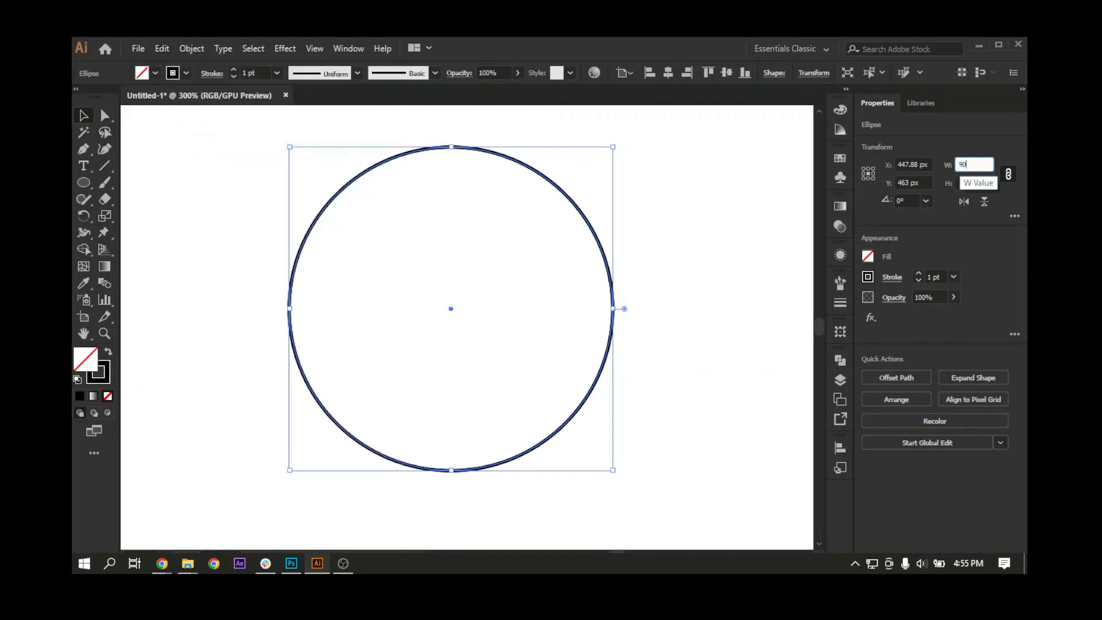
pyautogui.press('Return')
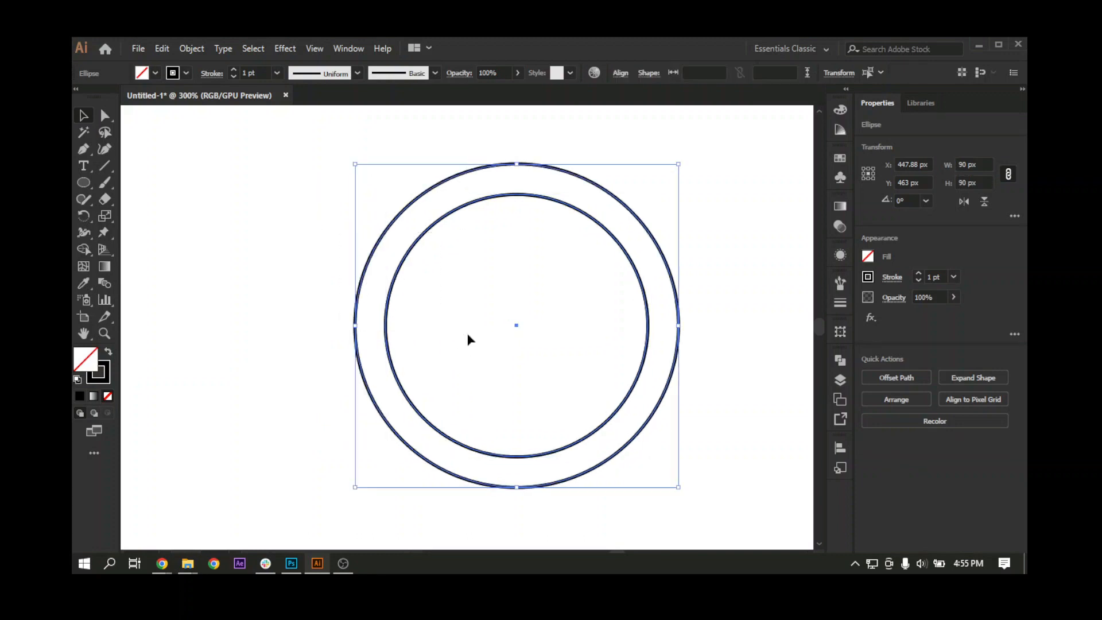
# Step: Select both concentric circles and group them
pyautogui.click(467, 338)
pyautogui.hotkey('ctrl', 'a')
pyautogui.rightClick(452, 279)
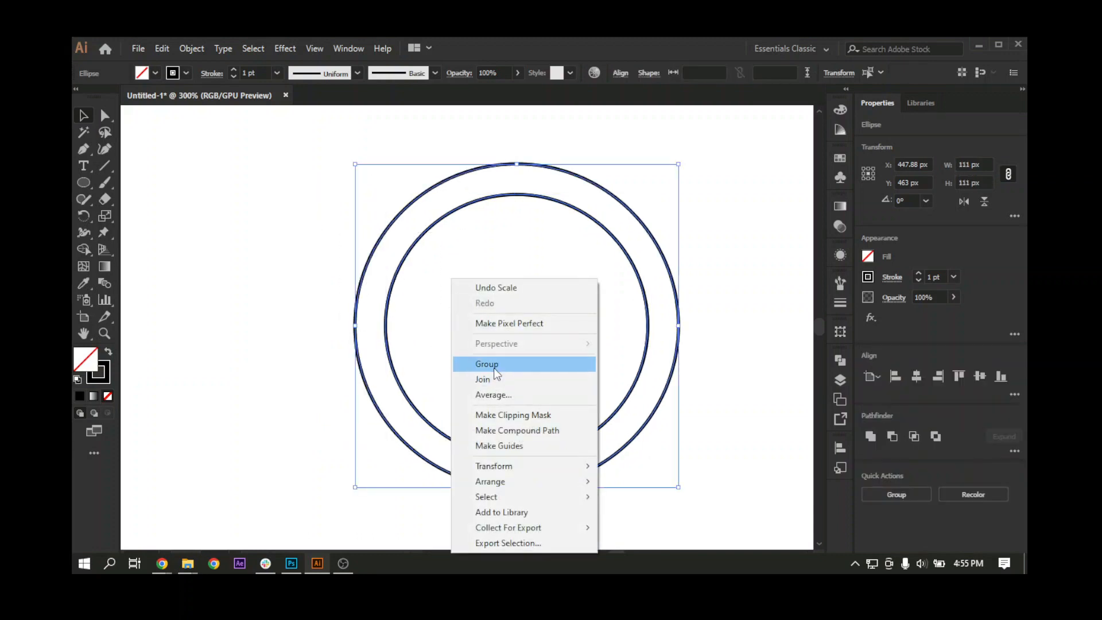
pyautogui.click(486, 364)
# Step: Duplicate the concentric circle group horizontally to the left, offset about 48 px so the two rings overlap
pyautogui.moveTo(657, 298); pyautogui.dragTo(515, 310)
pyautogui.hotkey('ctrl', '-')
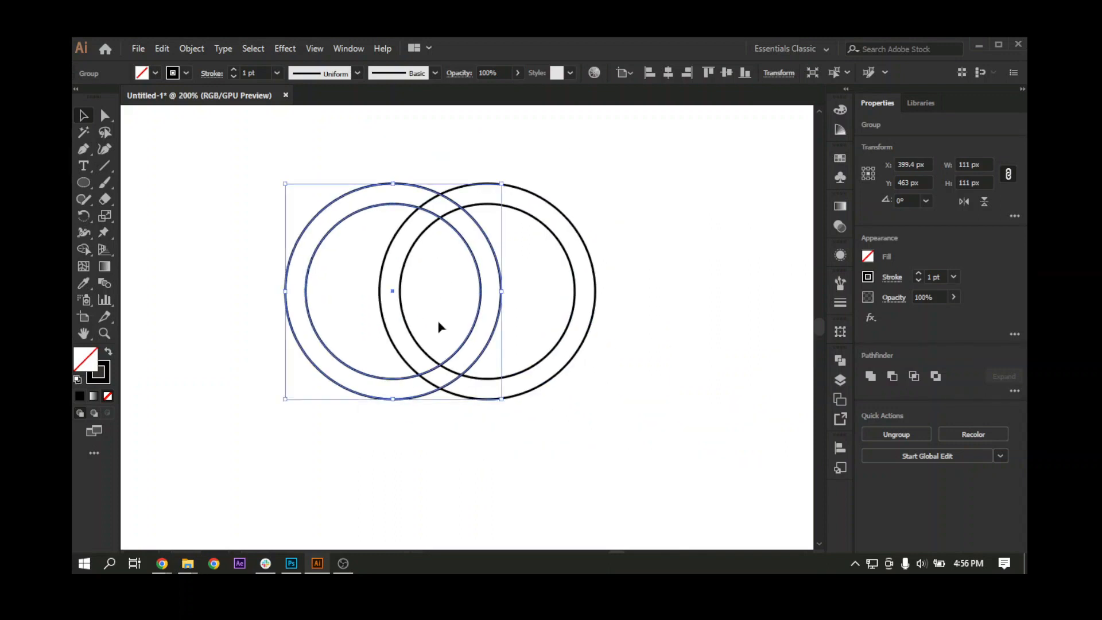
pyautogui.press('Right')
pyautogui.press('space')
pyautogui.moveTo(462, 335); pyautogui.dragTo(503, 327)
pyautogui.press('space')
pyautogui.moveTo(520, 364); pyautogui.dragTo(509, 333)
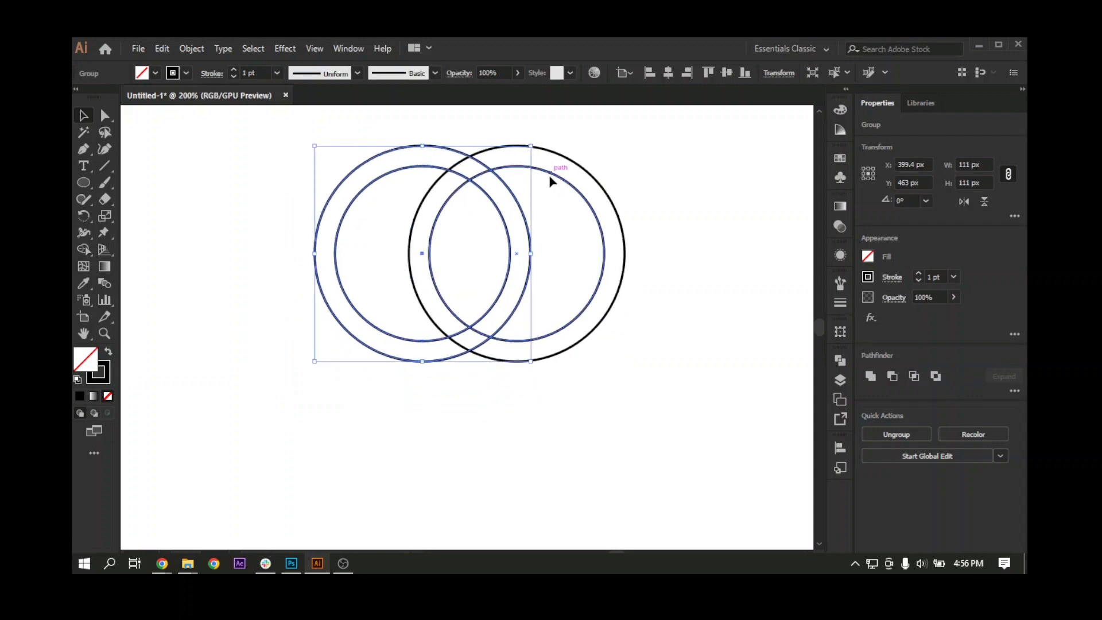
# Step: Duplicate a ring group below the first two, centred vertically at about Y 518.5 px so that it overlaps both
pyautogui.moveTo(556, 177); pyautogui.dragTo(495, 285)
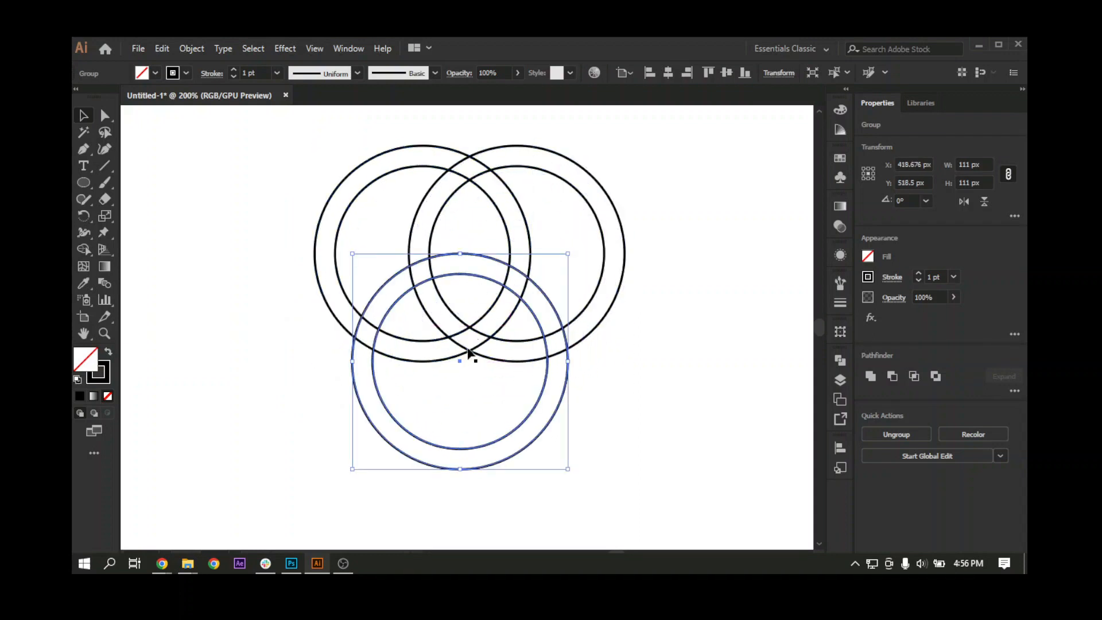
pyautogui.hotkey('ctrl', '=')
pyautogui.hotkey('ctrl', '=')
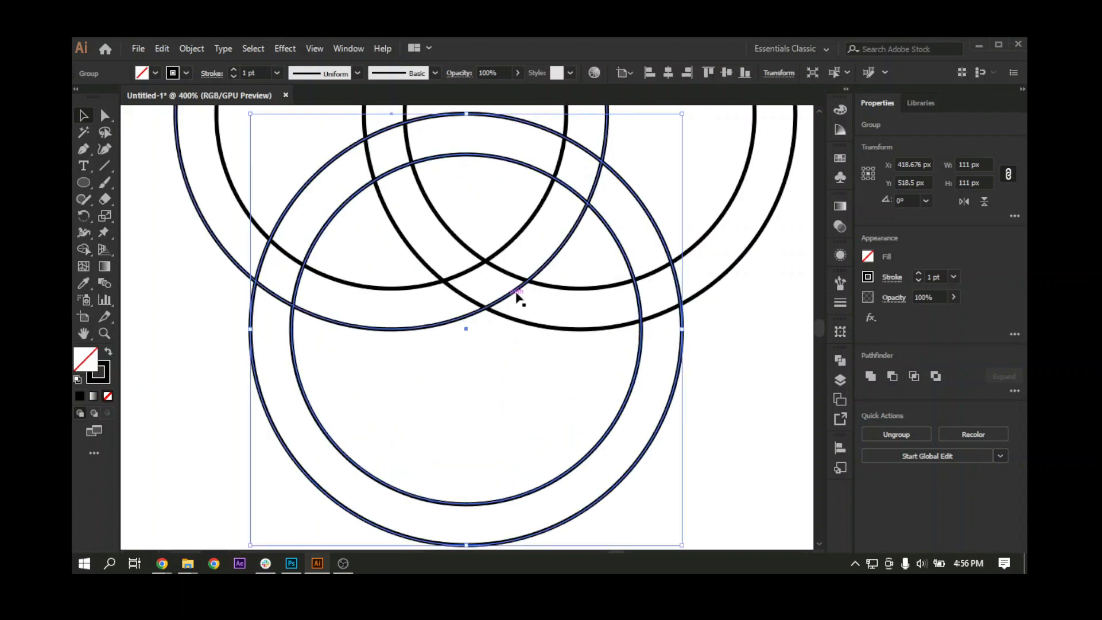
# Step: Group the two upper rings and align the lower ring to their horizontal centre, using the upper group as key object
pyautogui.moveTo(487, 230); pyautogui.dragTo(522, 336)
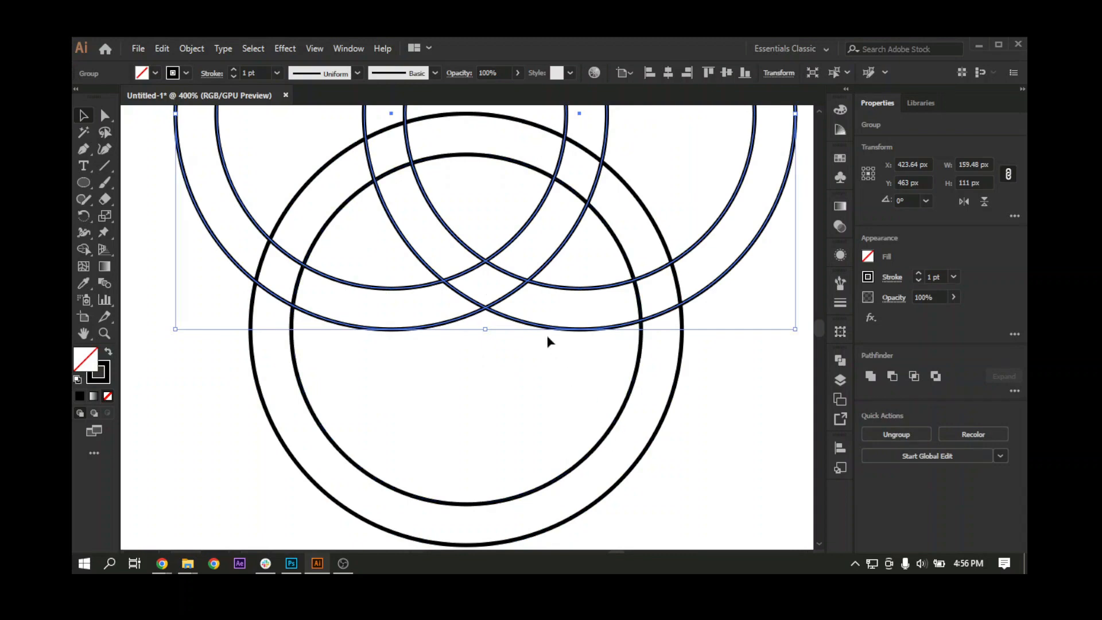
pyautogui.keyDown('shift'); pyautogui.click(605, 437); pyautogui.keyUp('shift')
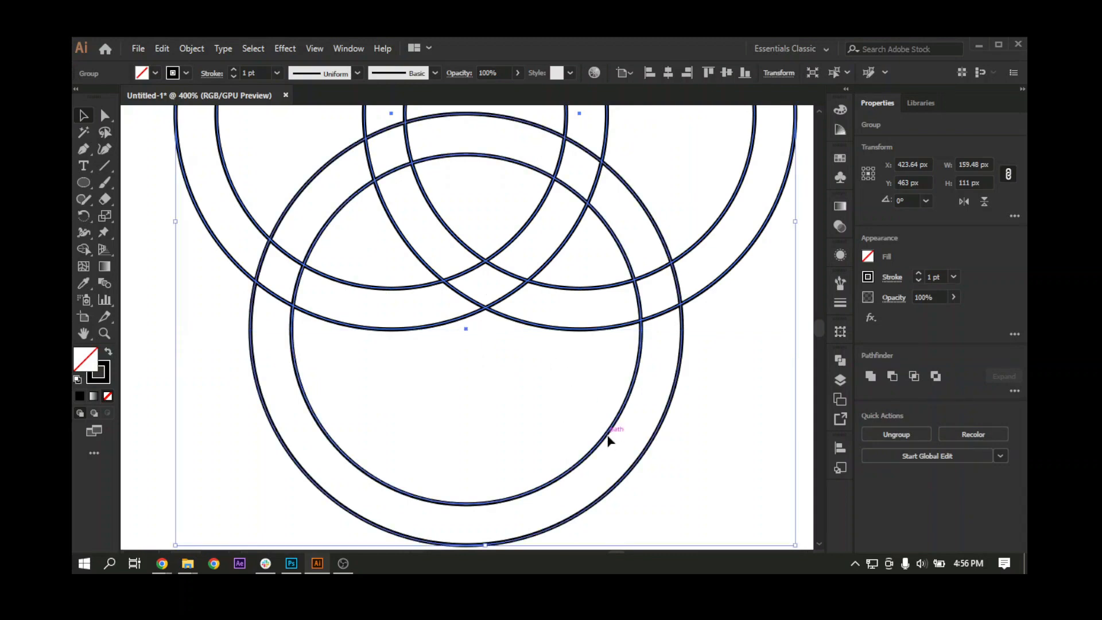
pyautogui.click(568, 331)
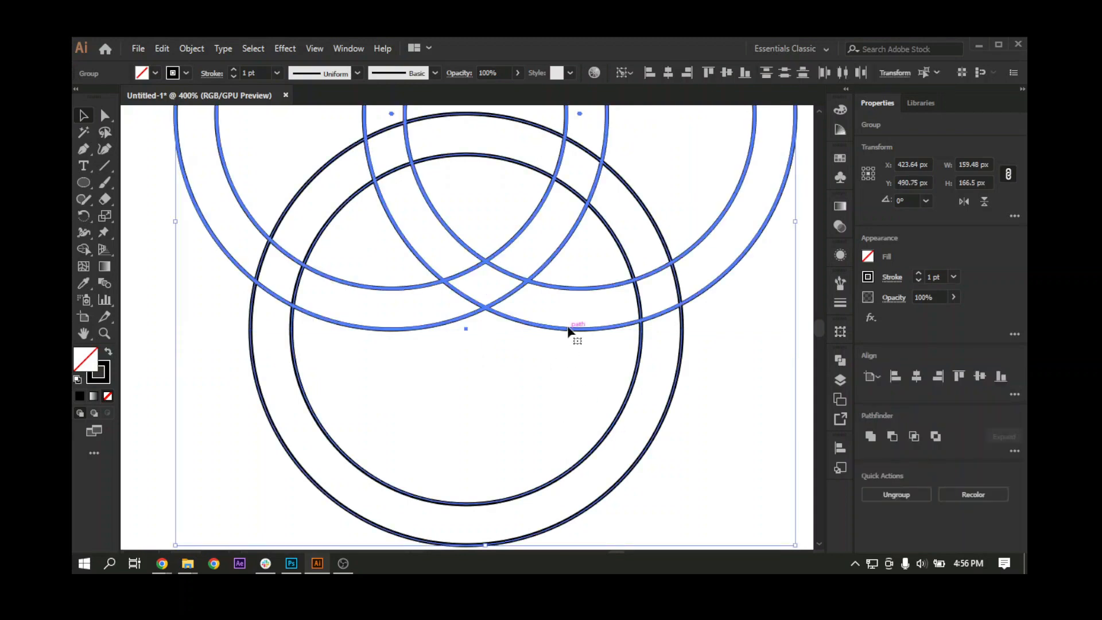
pyautogui.click(668, 72)
# Step: Move the lower ring straight up until its centre meets the lower intersection of the upper rings' outer circles, at about Y 513.22 px
pyautogui.click(484, 339)
pyautogui.click(484, 329)
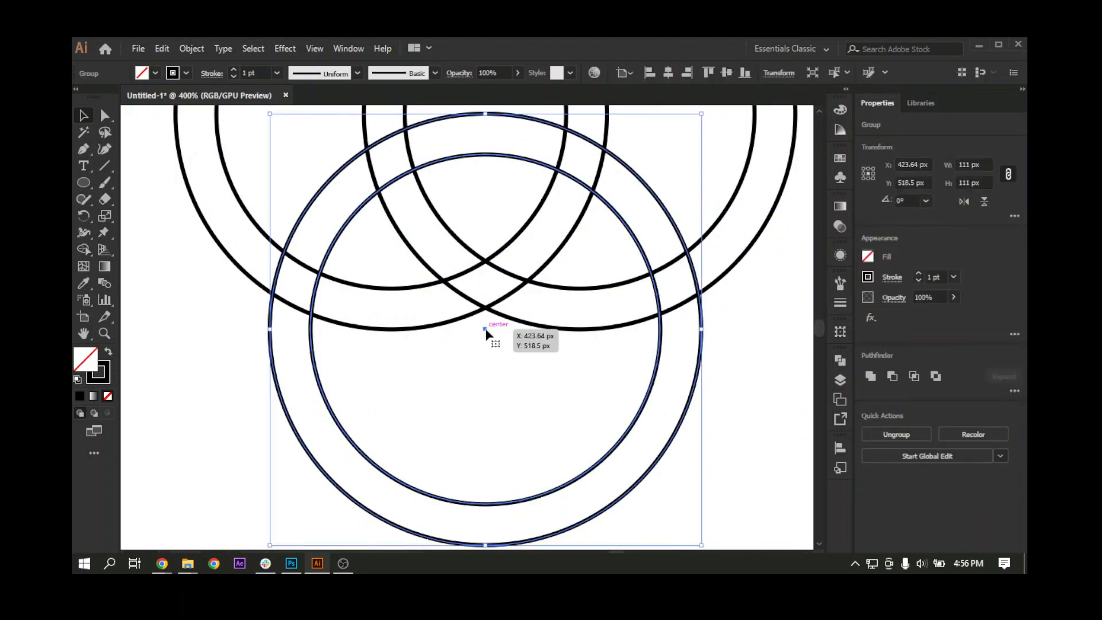
pyautogui.moveTo(485, 331); pyautogui.dragTo(485, 309)
pyautogui.scroll(5, 488, 436)
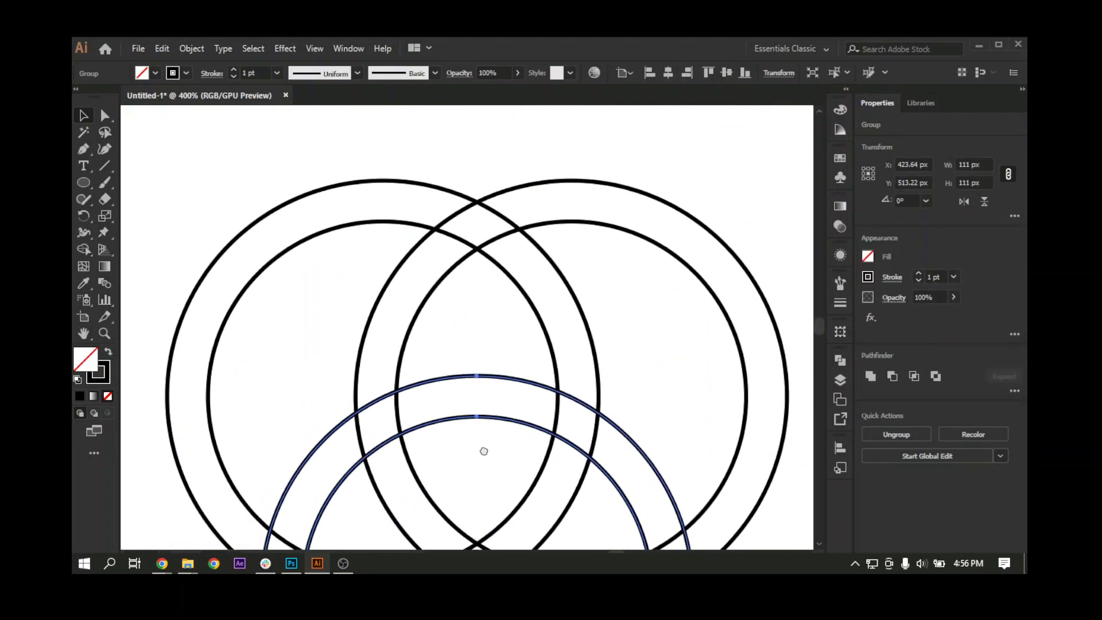
pyautogui.click(473, 325)
# Step: Draw a circle about 17 px wide above the lower ring's top edge, centred inside the upper rings' inner overlap
pyautogui.hotkey('ctrl', '+')
pyautogui.hotkey('ctrl', '+')
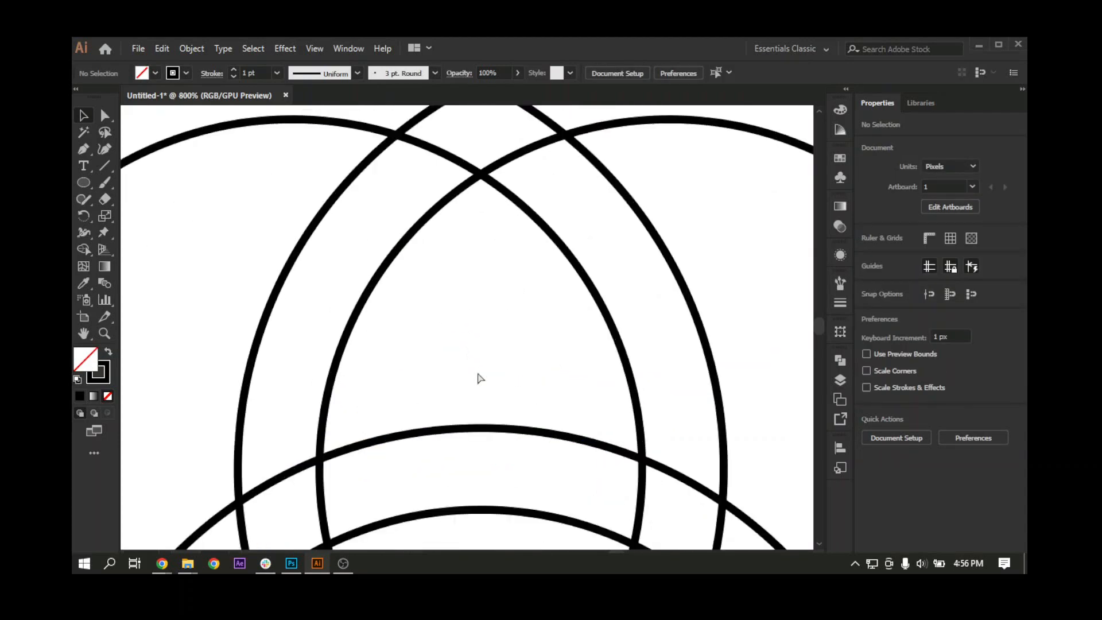
pyautogui.press('l')
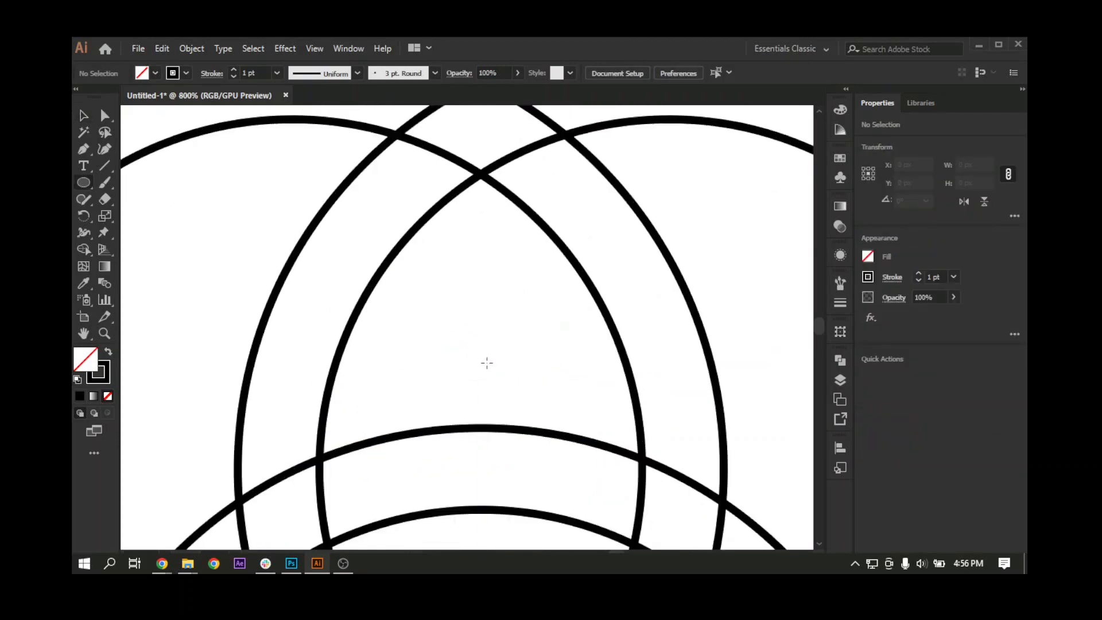
pyautogui.moveTo(481, 361); pyautogui.dragTo(547, 413)
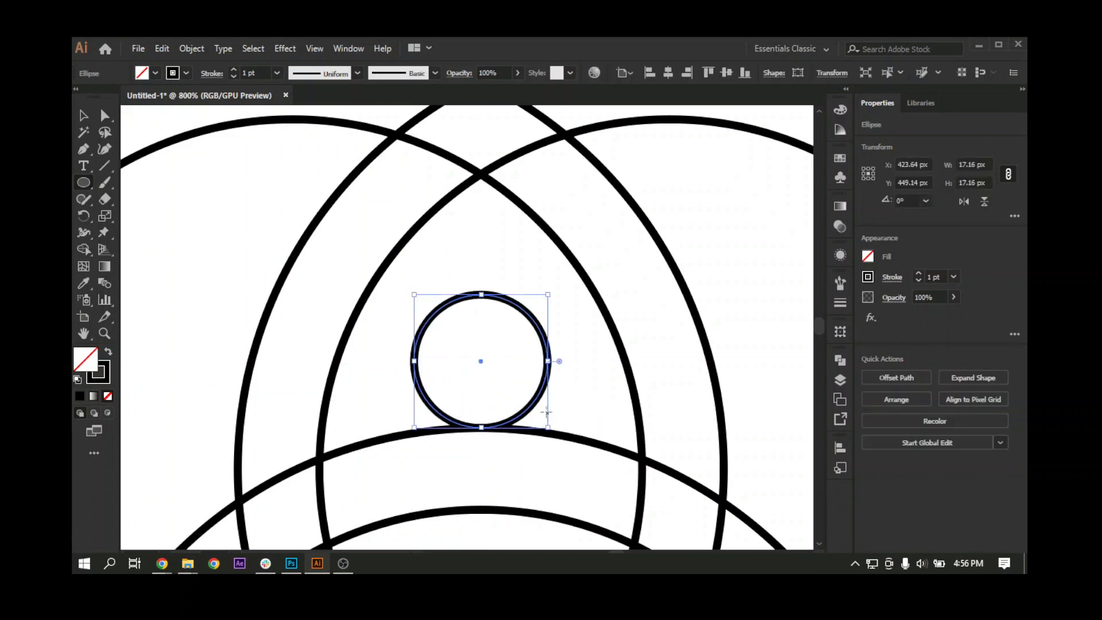
# Step: Shrink the small circle to about 16.56 px in Outline view so it just touches the lower ring's top edge, then restore Preview
pyautogui.hotkey('ctrl', 'y')
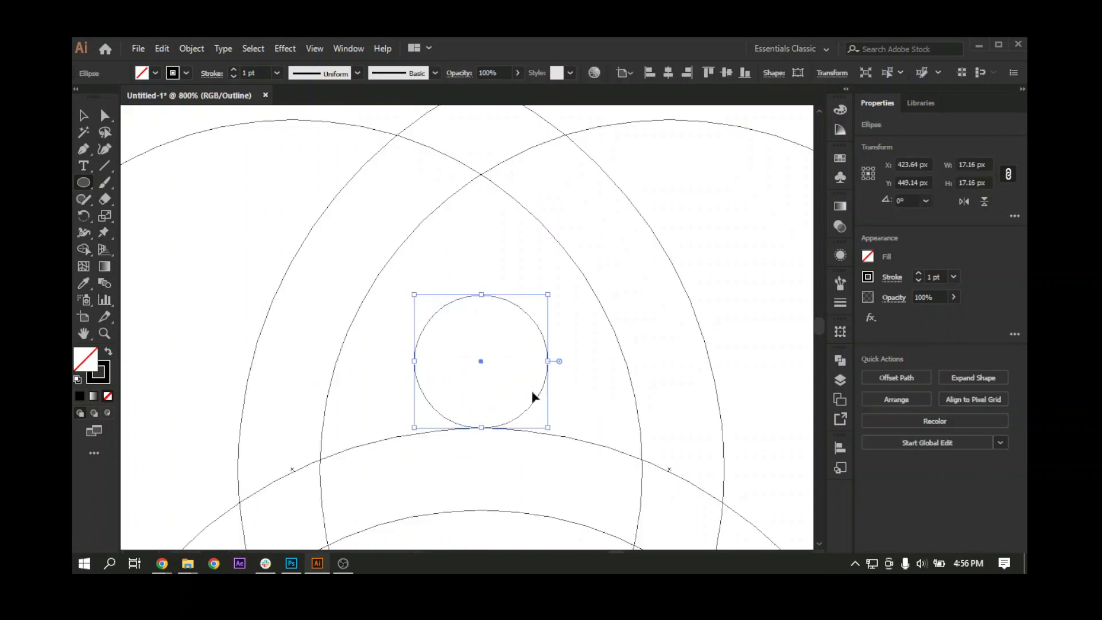
pyautogui.hotkey('ctrl', '=')
pyautogui.hotkey('ctrl', '=')
pyautogui.hotkey('ctrl', '=')
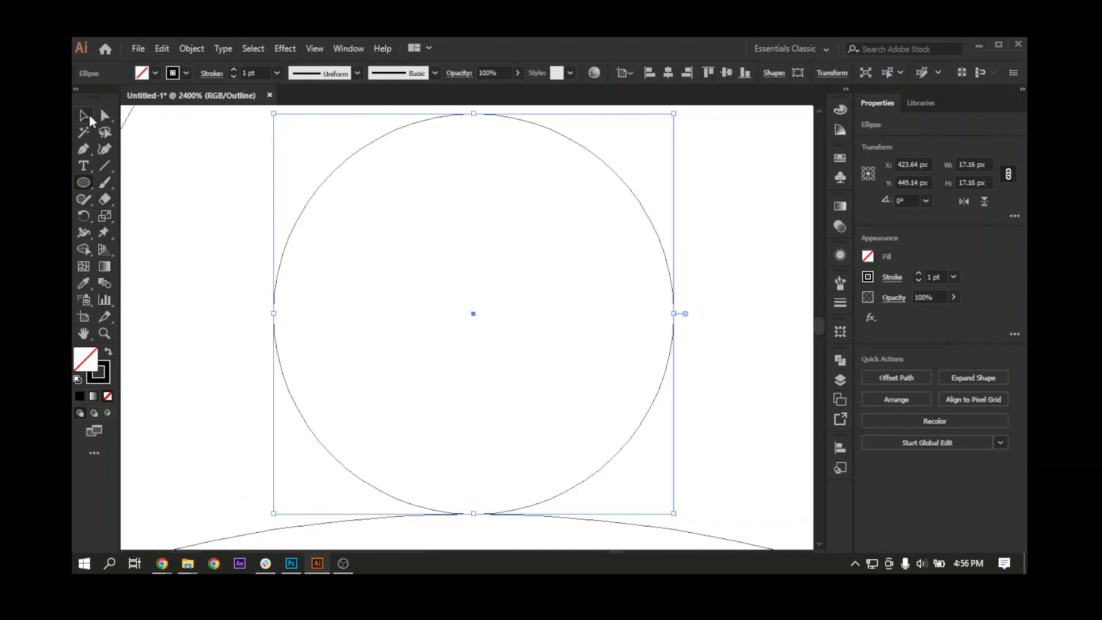
pyautogui.click(89, 116)
pyautogui.hotkey('ctrl', '-')
pyautogui.hotkey('ctrl', '-')
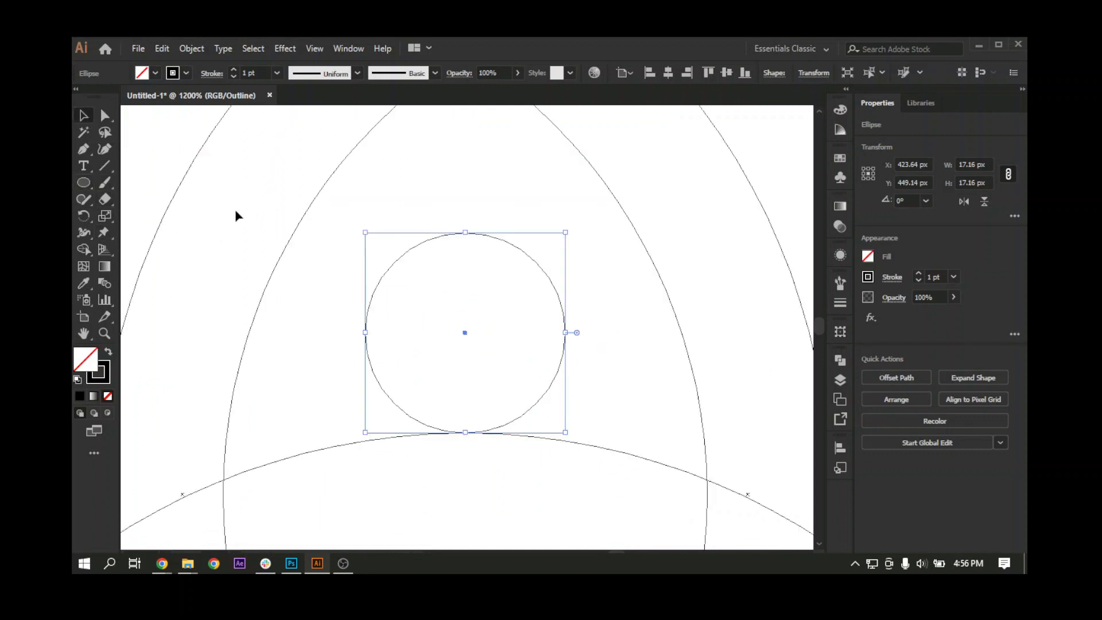
pyautogui.moveTo(485, 287); pyautogui.dragTo(453, 312)
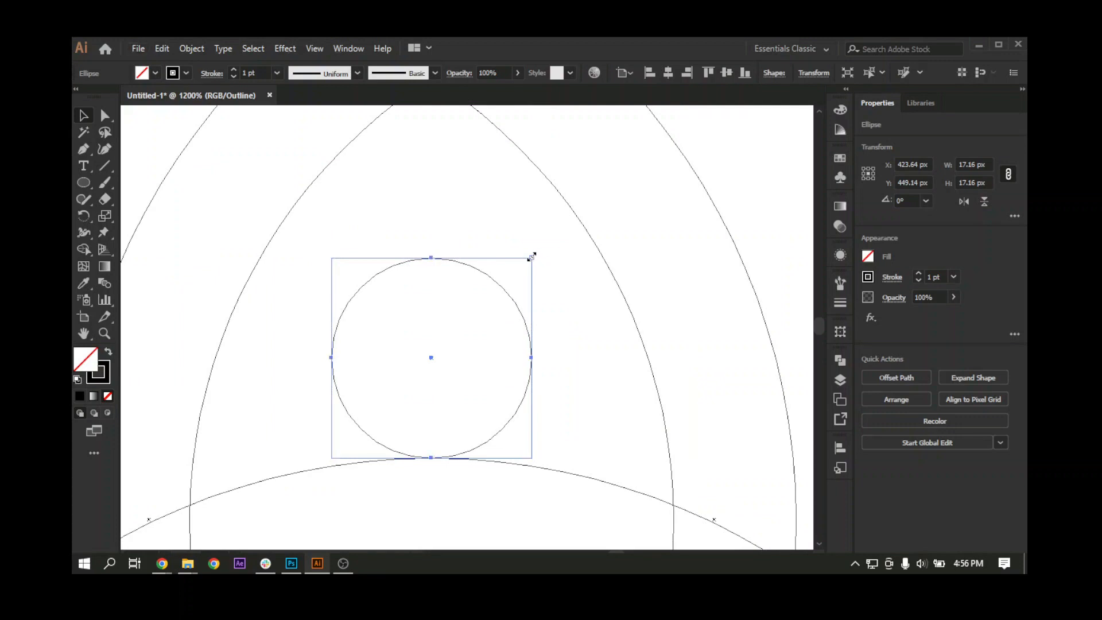
pyautogui.moveTo(531, 257); pyautogui.dragTo(528, 261)
pyautogui.moveTo(458, 266); pyautogui.dragTo(458, 270)
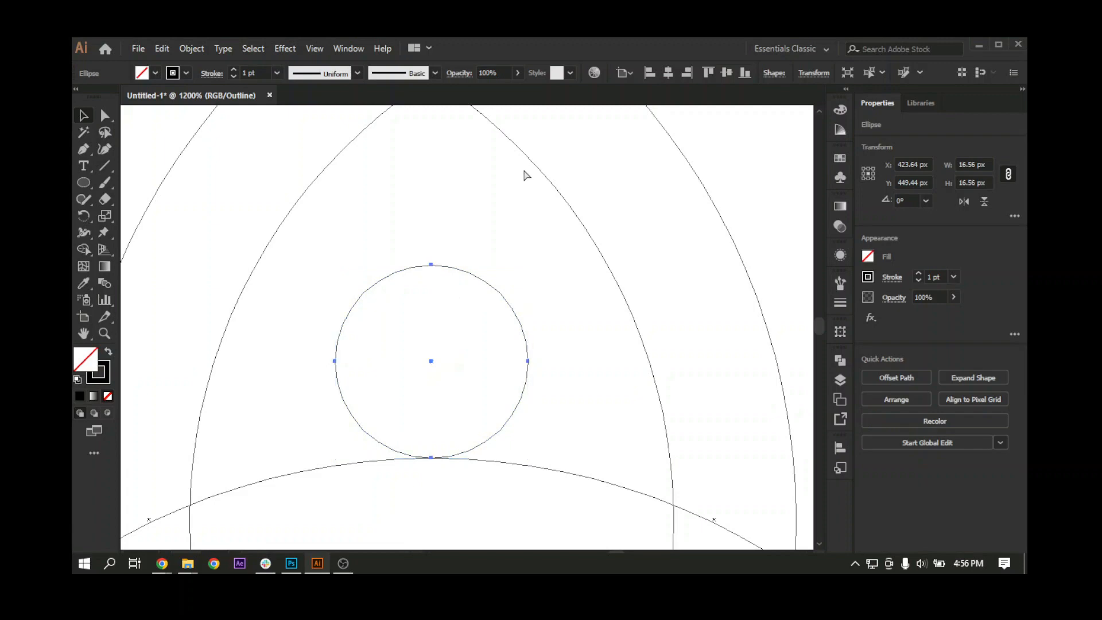
pyautogui.hotkey('ctrl', 'y')
# Step: Align the small circle to the horizontal centre of the upper ring group, using that group as key object
pyautogui.scroll(3, 475, 216)
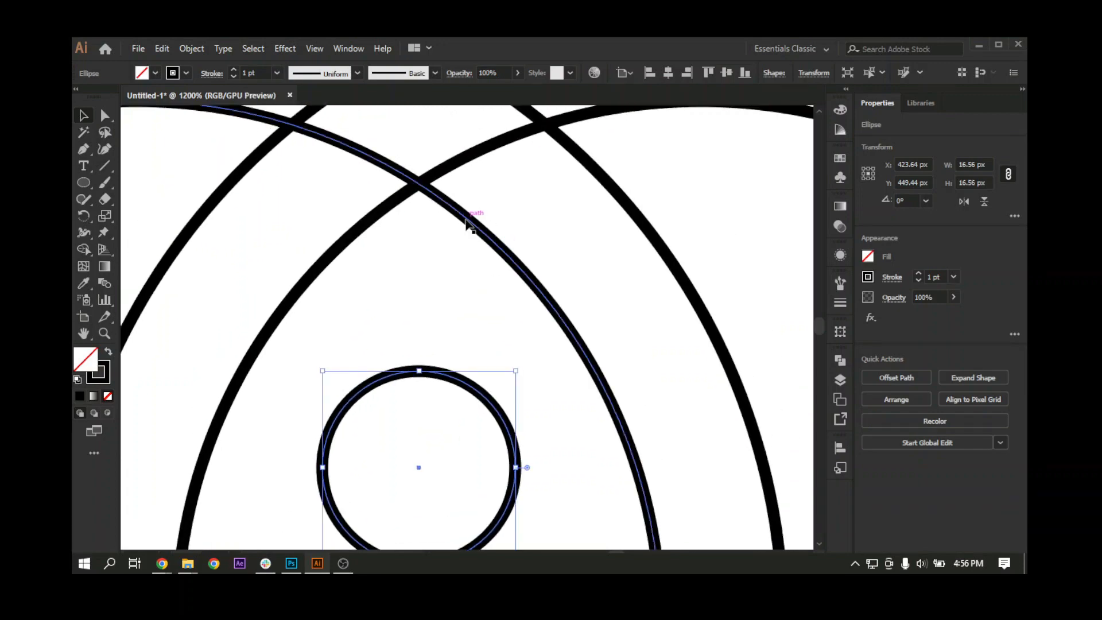
pyautogui.click(466, 220)
pyautogui.scroll(-3, 463, 398)
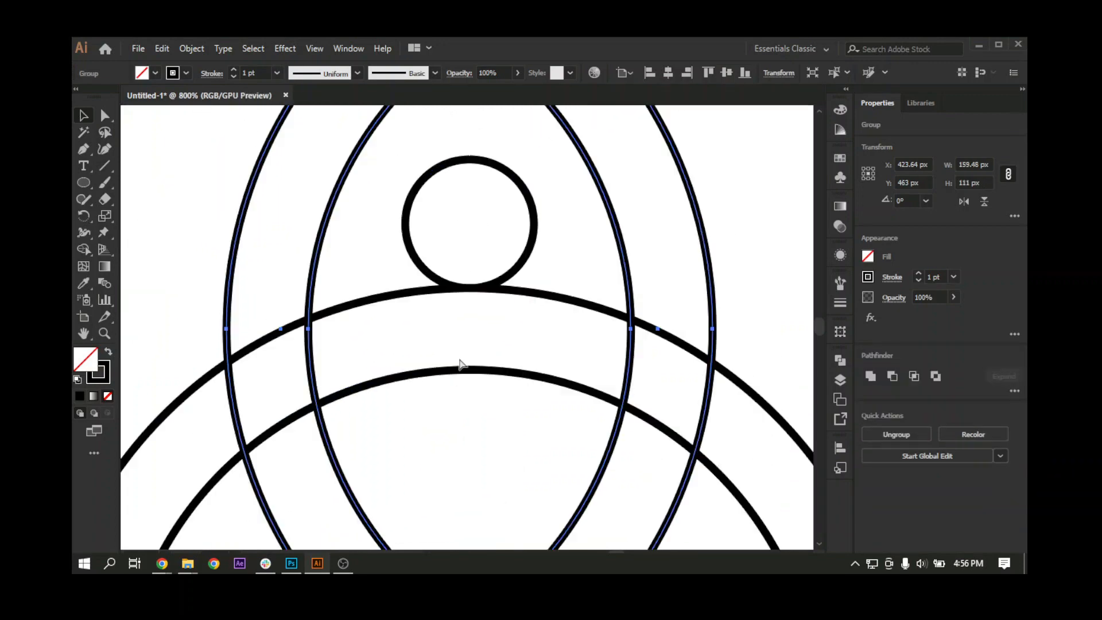
pyautogui.keyDown('shift'); pyautogui.click(441, 351); pyautogui.keyUp('shift')
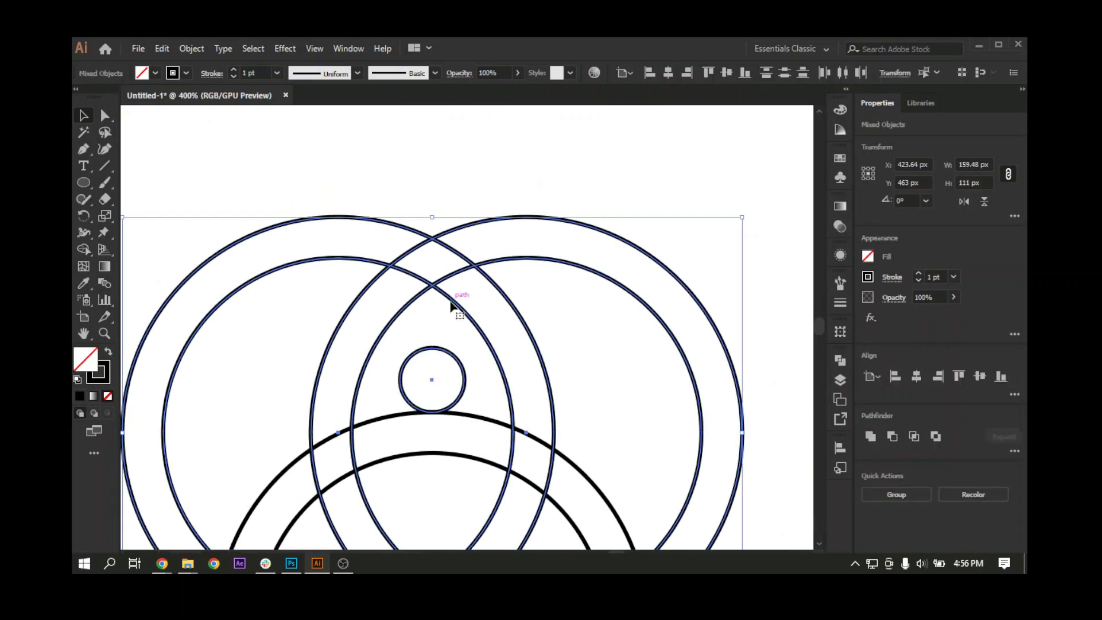
pyautogui.click(452, 302)
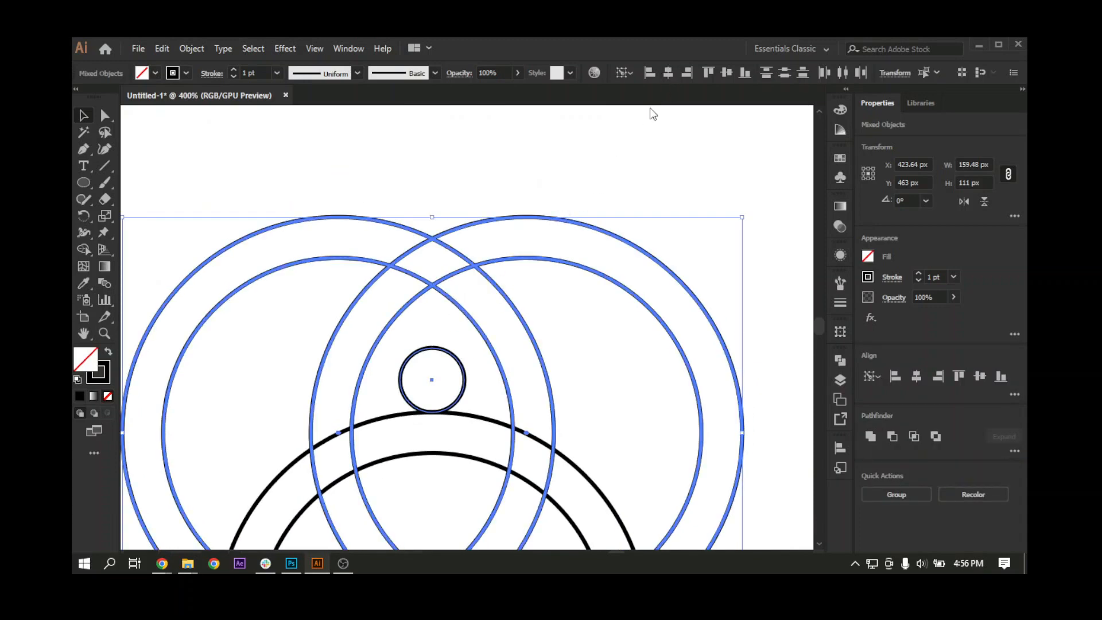
pyautogui.moveTo(561, 256); pyautogui.dragTo(557, 240)
pyautogui.click(555, 236)
# Step: Shrink the small circle to about 12.48 px, keeping its bottom point fixed, and add a concentric copy about 5.48 px wide inside it
pyautogui.click(447, 339)
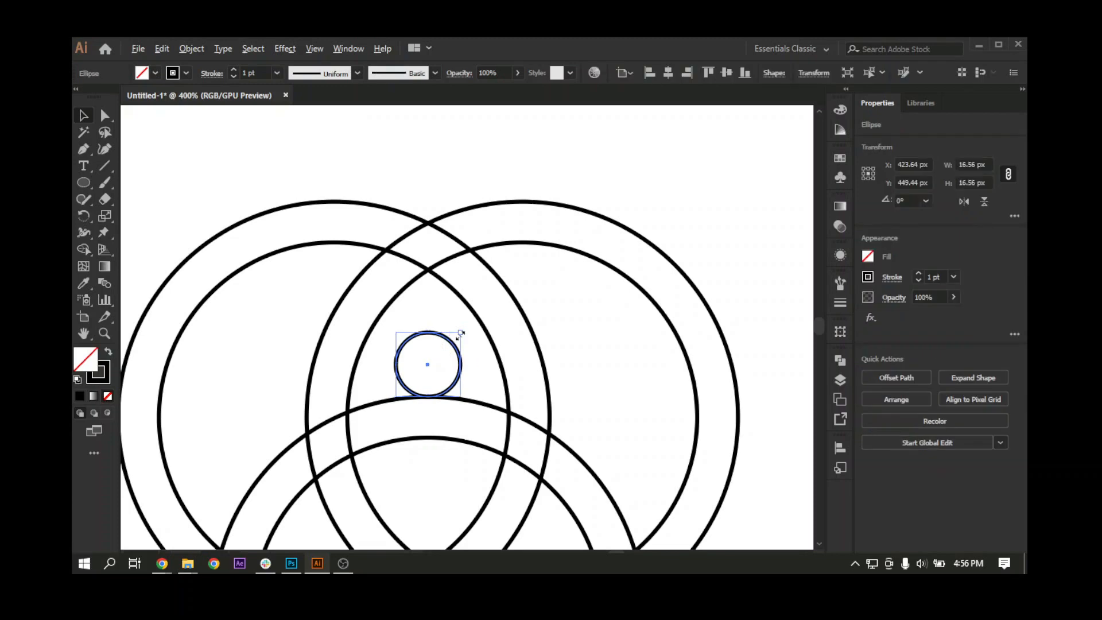
pyautogui.moveTo(461, 333); pyautogui.dragTo(450, 366)
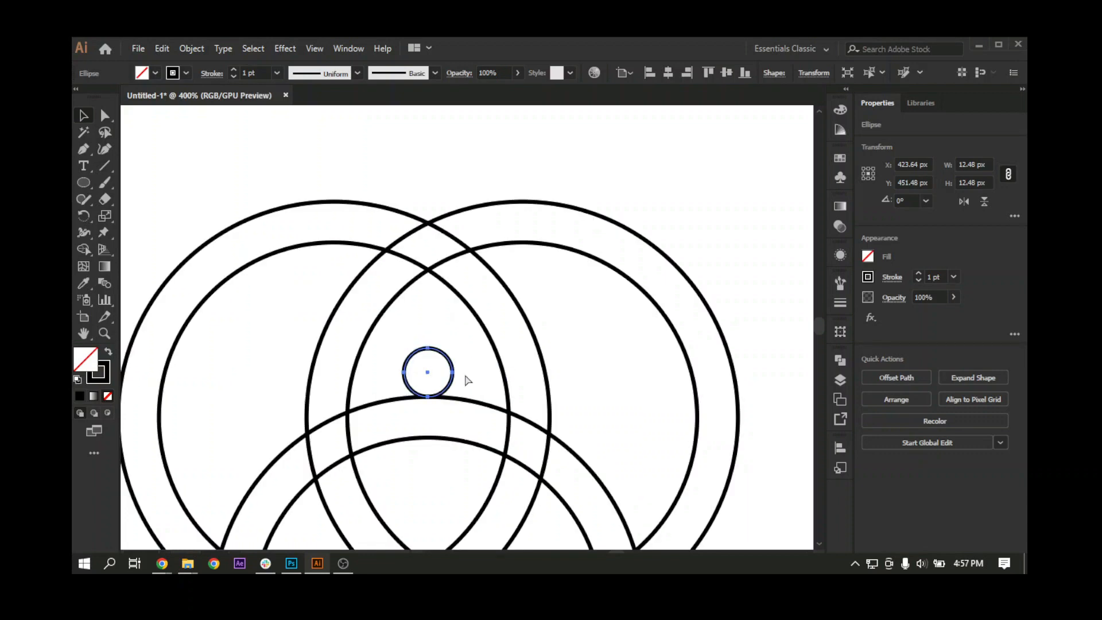
pyautogui.moveTo(452, 347); pyautogui.dragTo(450, 361)
pyautogui.scroll(-1, 436, 351)
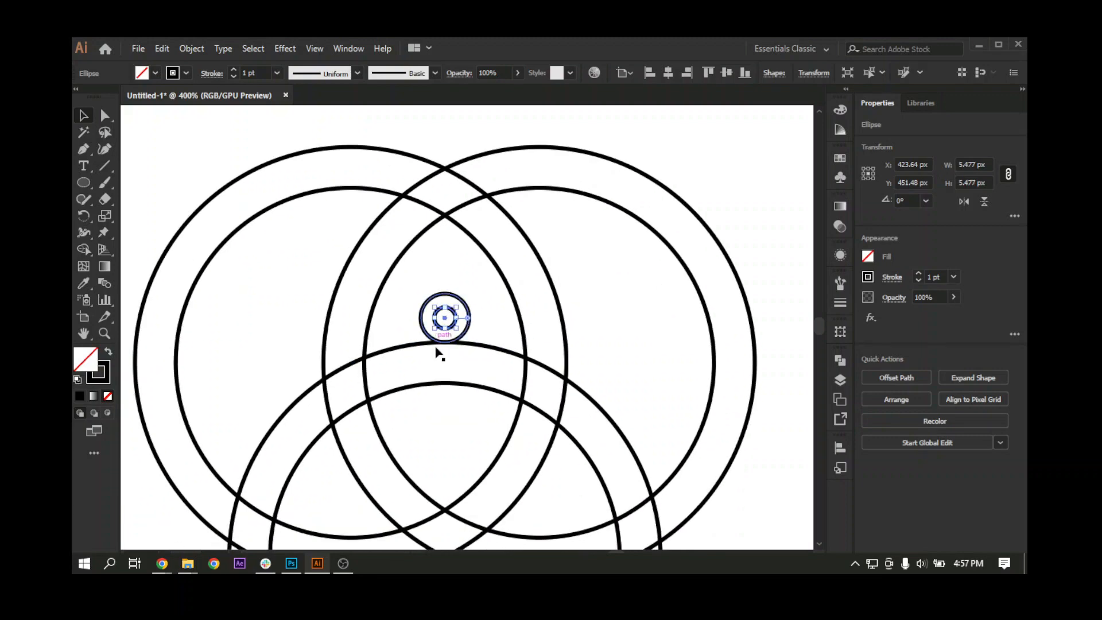
pyautogui.click(439, 426)
pyautogui.hotkey('ctrl', '-')
pyautogui.hotkey('ctrl', '-')
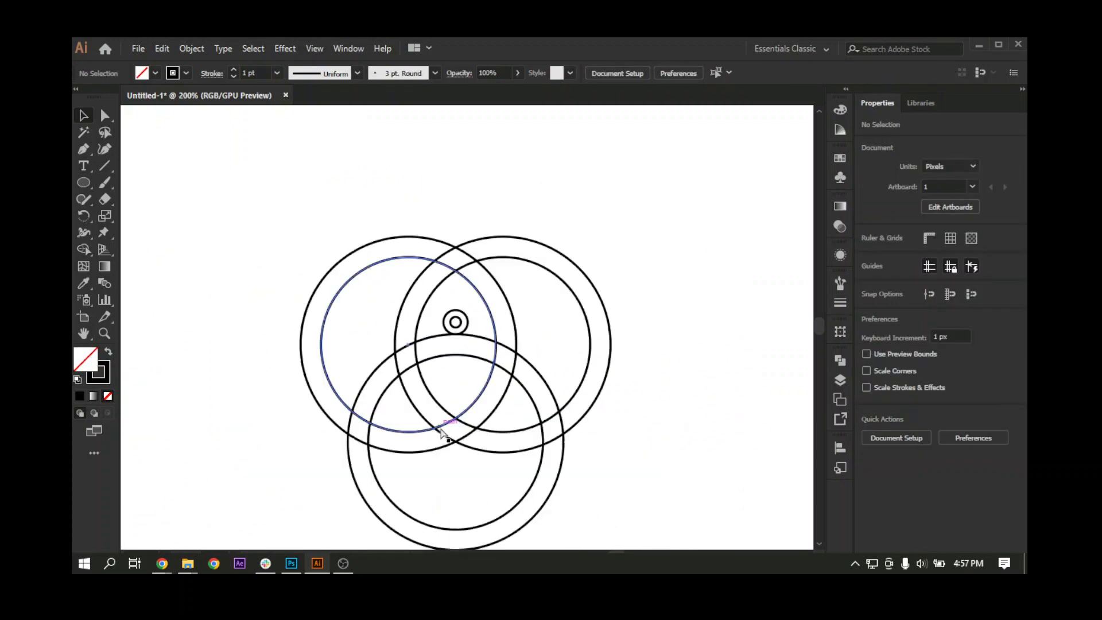
# Step: Scale the lower concentric ring group proportionally to 90 px wide and high
pyautogui.moveTo(457, 425); pyautogui.dragTo(383, 401)
pyautogui.moveTo(346, 458); pyautogui.dragTo(349, 445)
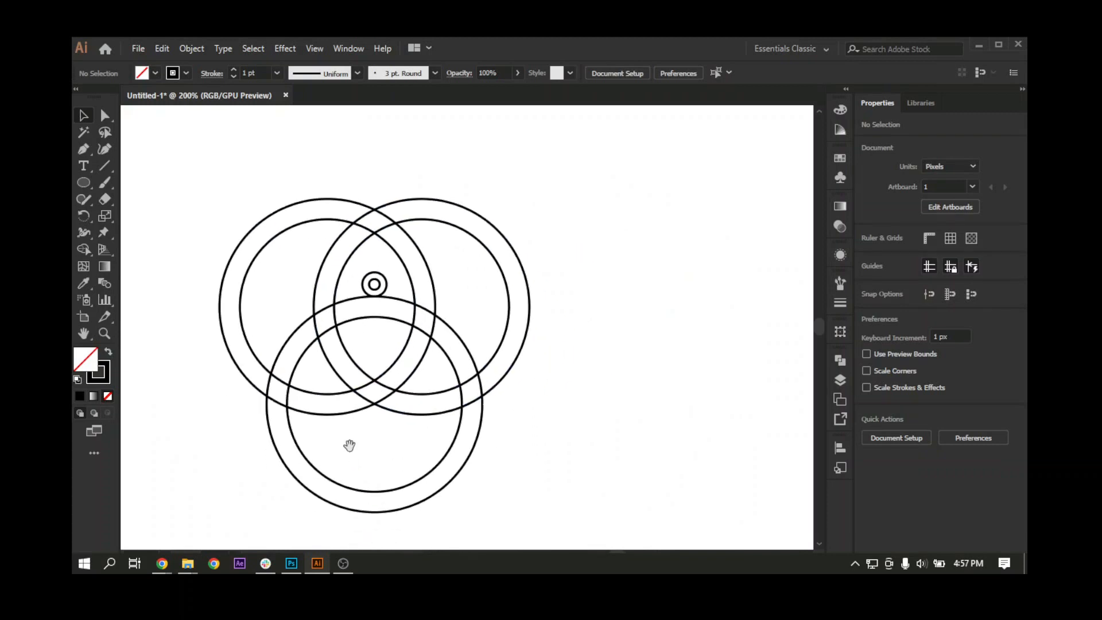
pyautogui.moveTo(402, 347); pyautogui.dragTo(380, 347)
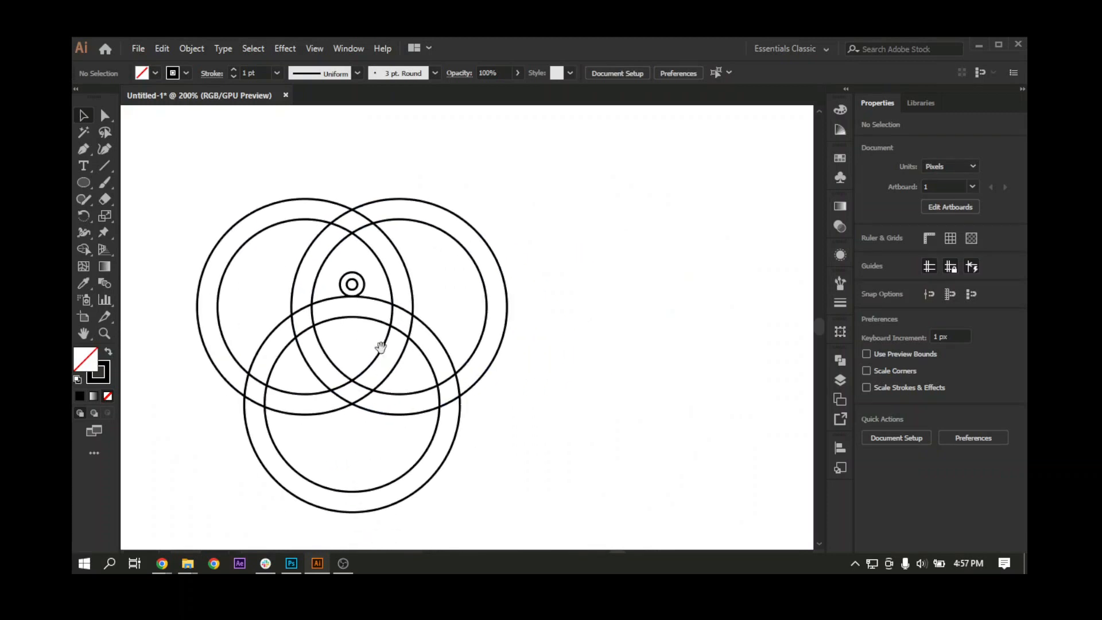
pyautogui.click(364, 297)
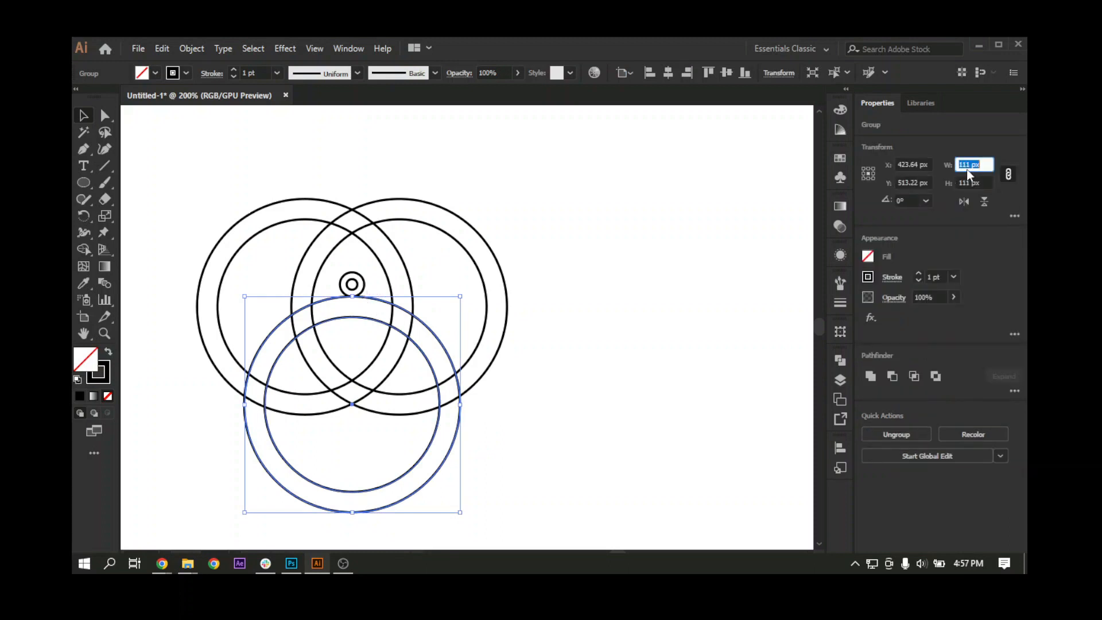
pyautogui.write('90')
pyautogui.press('Return')
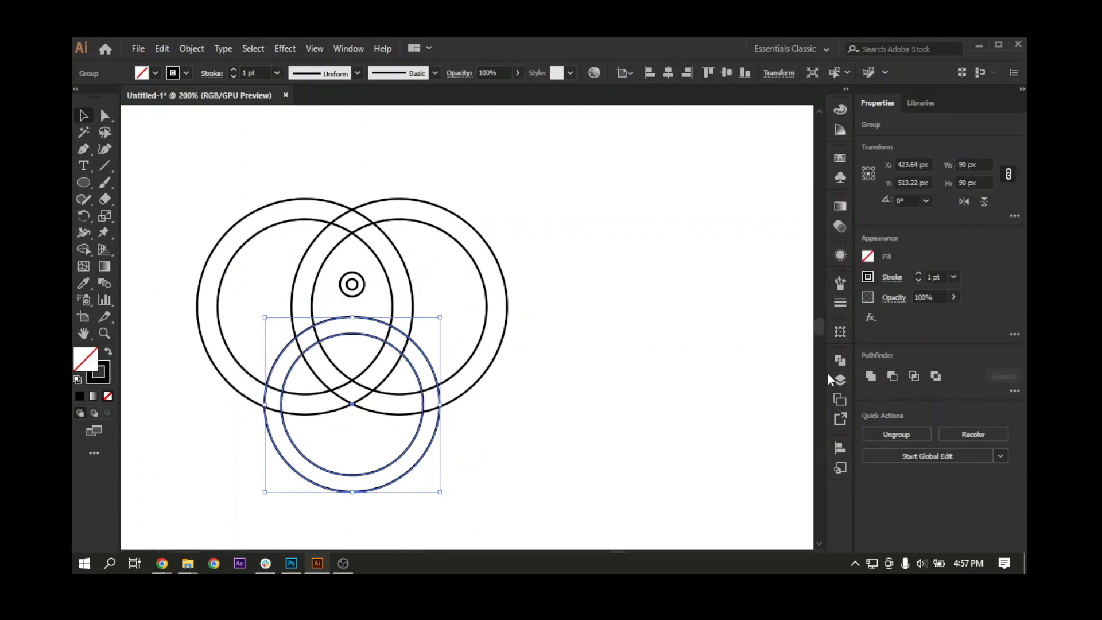
# Step: Move the small double circle vertically to about Y 450.98 px, in the upper rings' overlap above the lower ring
pyautogui.click(351, 273)
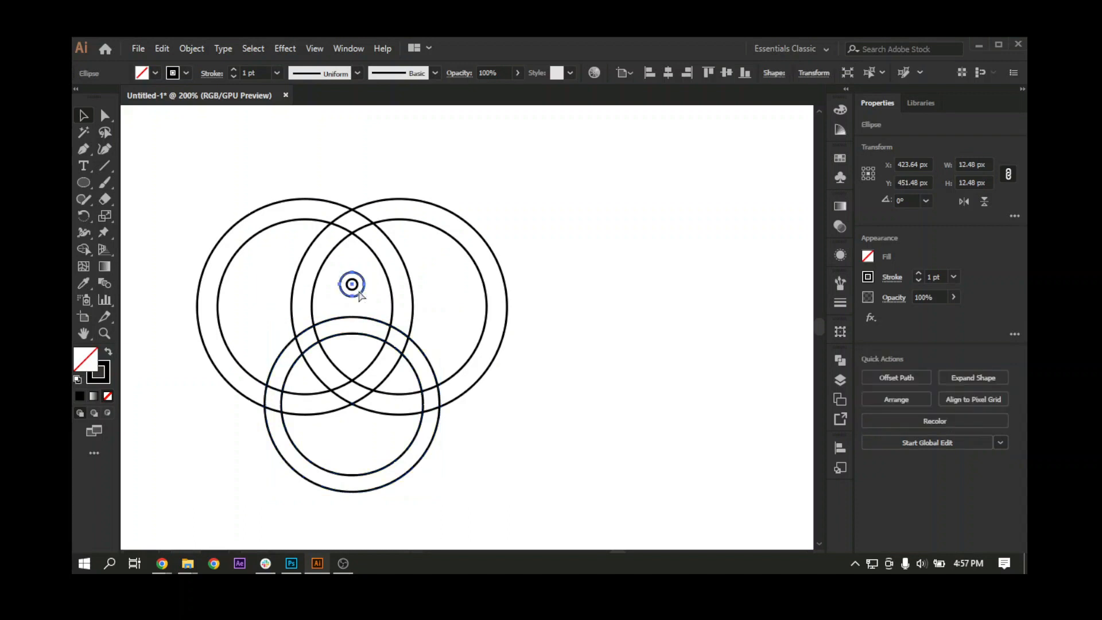
pyautogui.hotkey('ctrl', '=')
pyautogui.moveTo(475, 380); pyautogui.dragTo(470, 350)
pyautogui.click(475, 329)
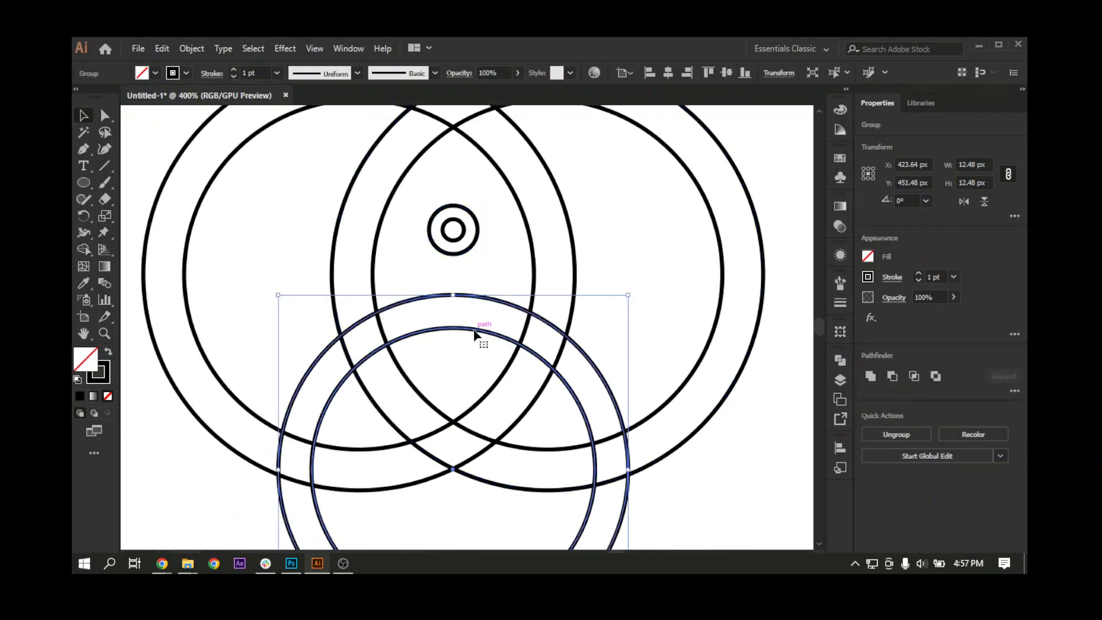
pyautogui.click(464, 253)
pyautogui.moveTo(465, 255); pyautogui.dragTo(458, 285)
pyautogui.hotkey('ctrl', '-')
pyautogui.hotkey('shift', 'Up')
pyautogui.hotkey('shift', 'Up')
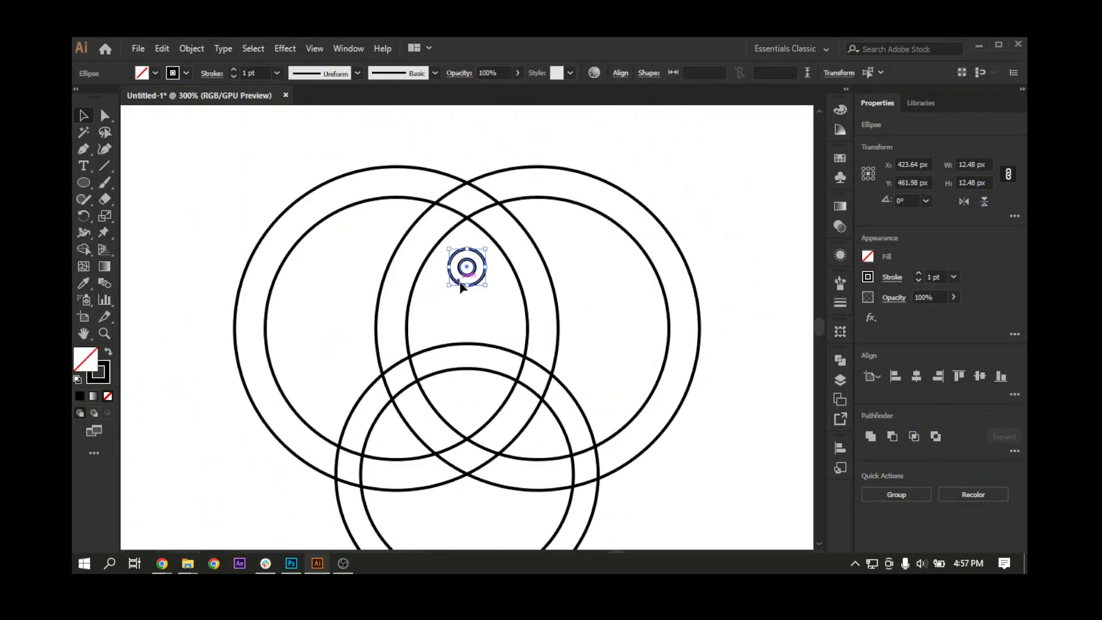
pyautogui.hotkey('shift', 'Down')
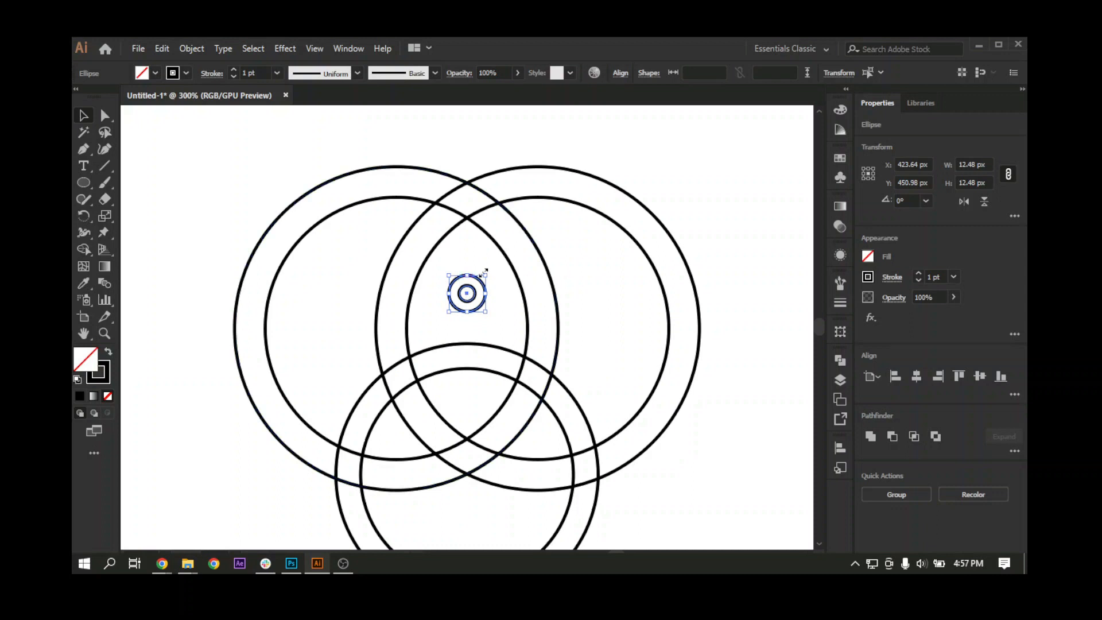
# Step: Enlarge the small double circle about its centre to about 14.88 px wide
pyautogui.moveTo(489, 274); pyautogui.dragTo(491, 272)
pyautogui.scroll(-2, 448, 357)
pyautogui.click(448, 368)
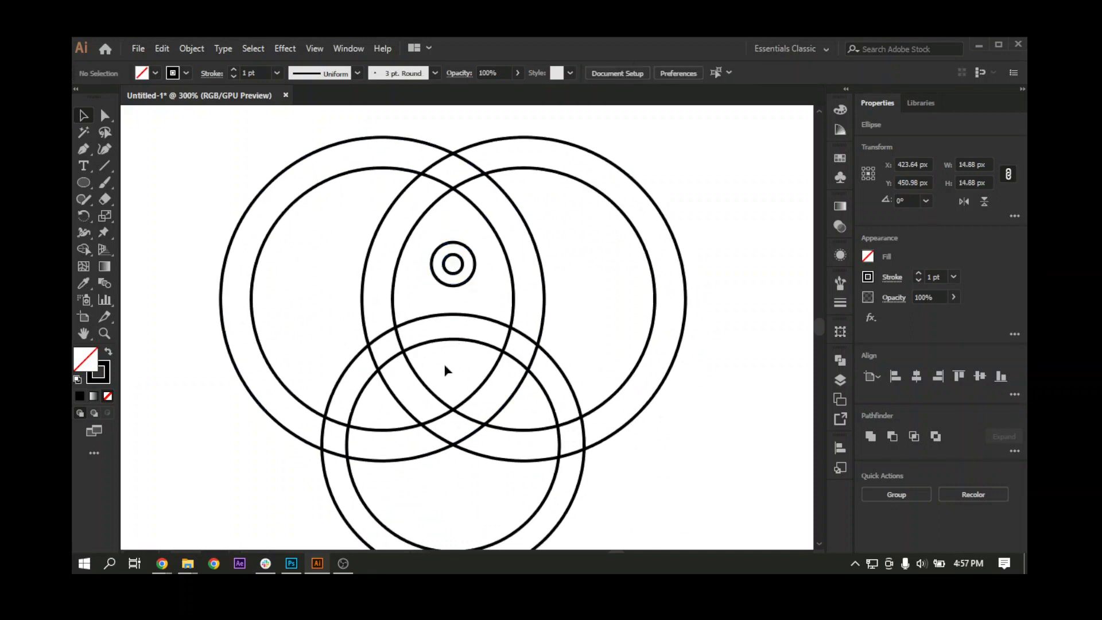
# Step: Duplicate the lower ring group straight down to Y 553 px, overlapping the original
pyautogui.click(546, 501)
pyautogui.moveTo(455, 448)
pyautogui.mouseDown()
pyautogui.moveTo(453, 407)
pyautogui.moveTo(456, 444)
pyautogui.mouseUp()
pyautogui.hotkey('ctrl', 'z')
pyautogui.hotkey('ctrl', '-')
pyautogui.hotkey('ctrl', '-')
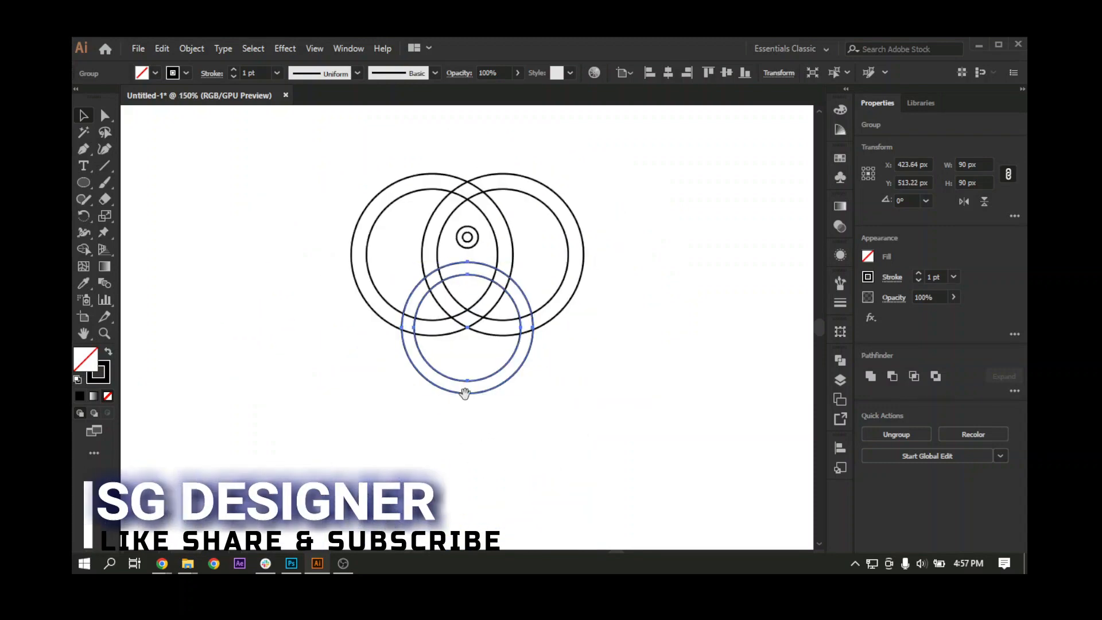
pyautogui.moveTo(464, 394); pyautogui.dragTo(465, 424)
pyautogui.moveTo(484, 307); pyautogui.dragTo(469, 352)
# Step: Ungroup the two upper ring pairs so that each can be selected separately
pyautogui.click(434, 353)
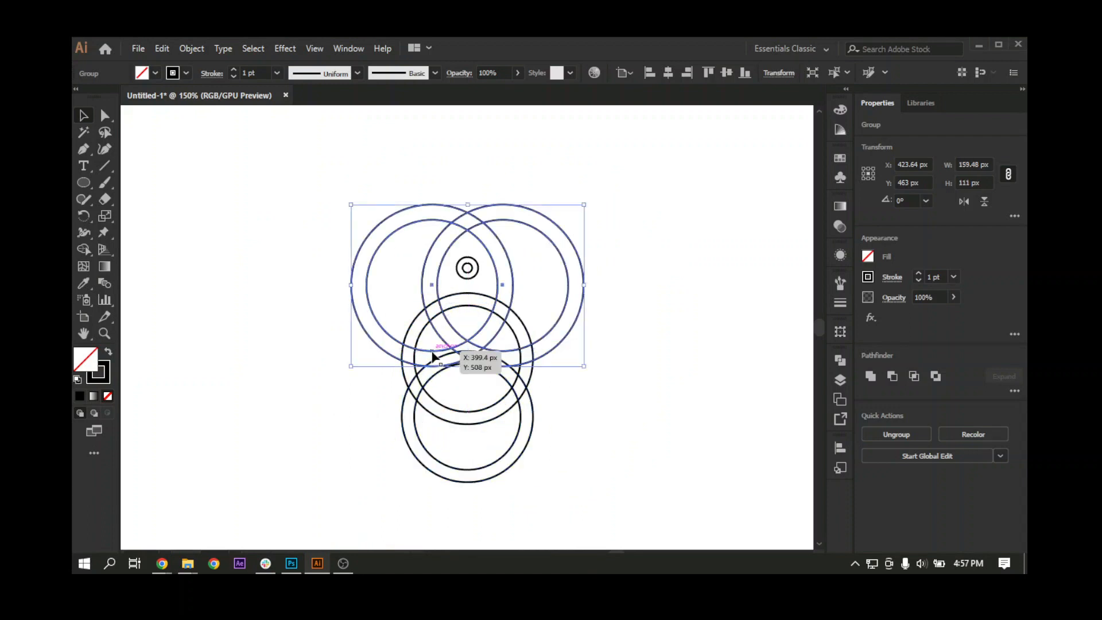
pyautogui.rightClick(387, 328)
pyautogui.click(432, 444)
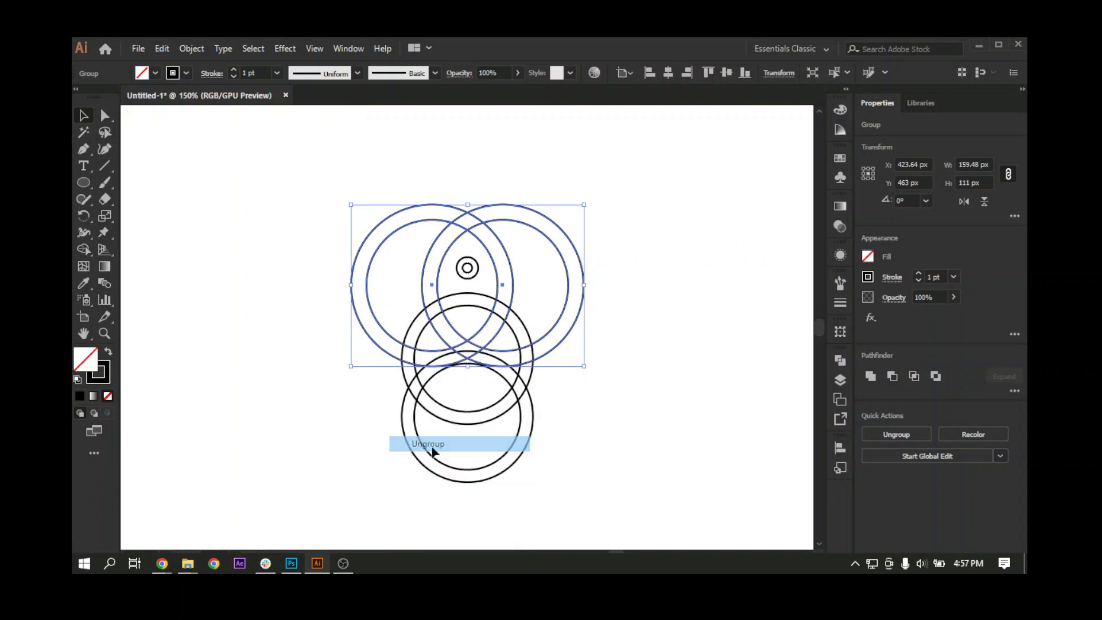
# Step: Align the bottom ring copy to the horizontal centre of the upper left ring pair, using that pair as key object
pyautogui.click(430, 422)
pyautogui.click(413, 422)
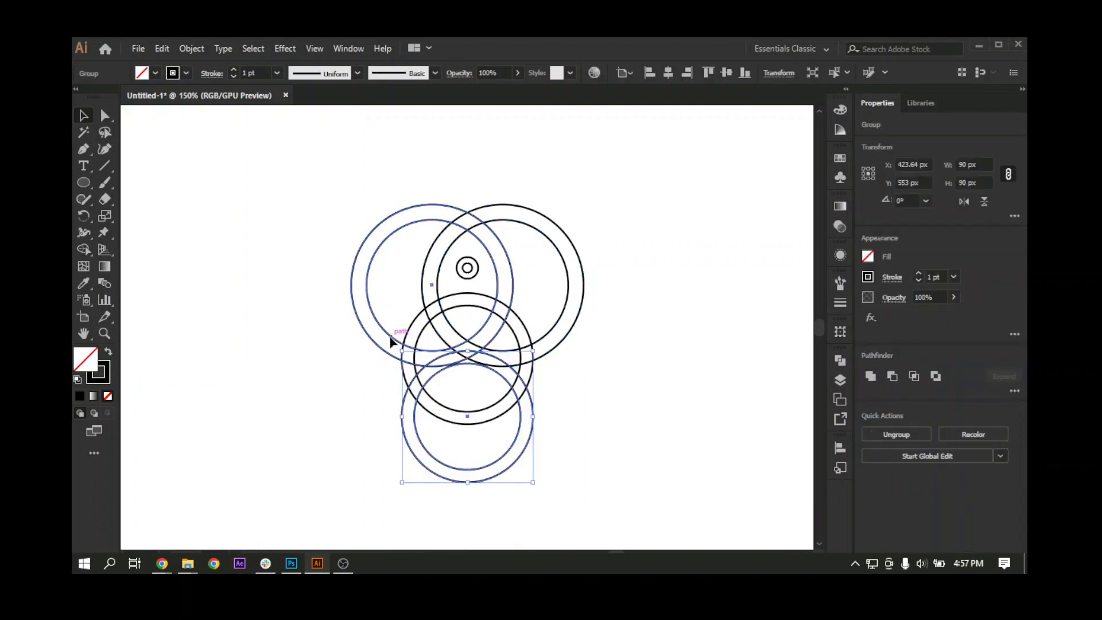
pyautogui.keyDown('shift'); pyautogui.click(396, 342); pyautogui.keyUp('shift')
pyautogui.click(921, 371)
pyautogui.click(511, 448)
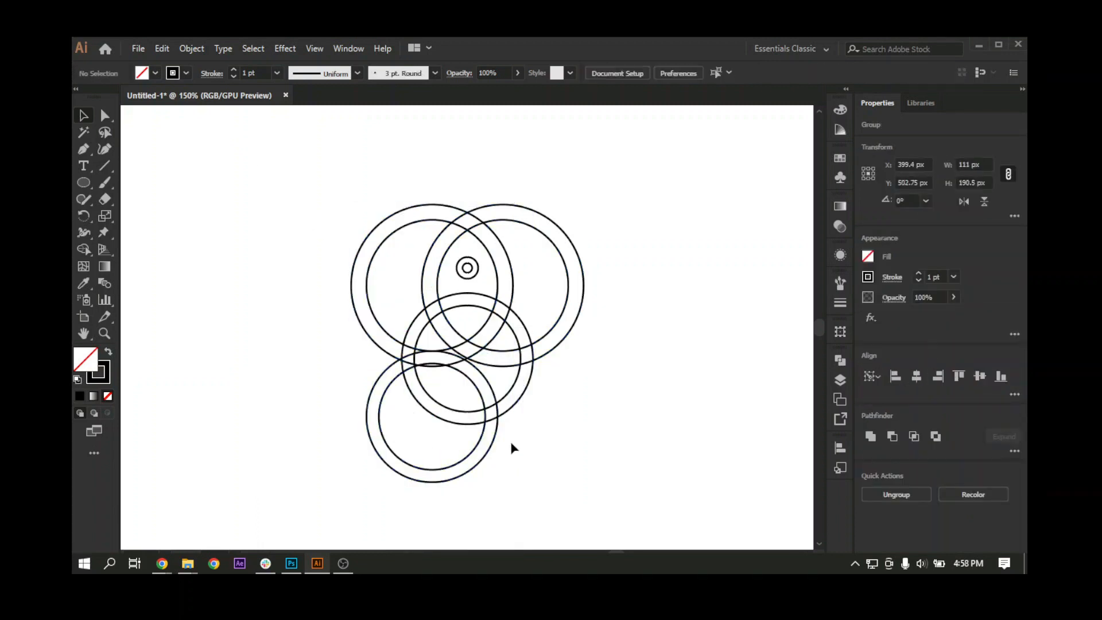
# Step: Duplicate the bottom ring pair to the right and centre the copy horizontally under the upper right ring pair, used as key object
pyautogui.moveTo(482, 441); pyautogui.dragTo(529, 443)
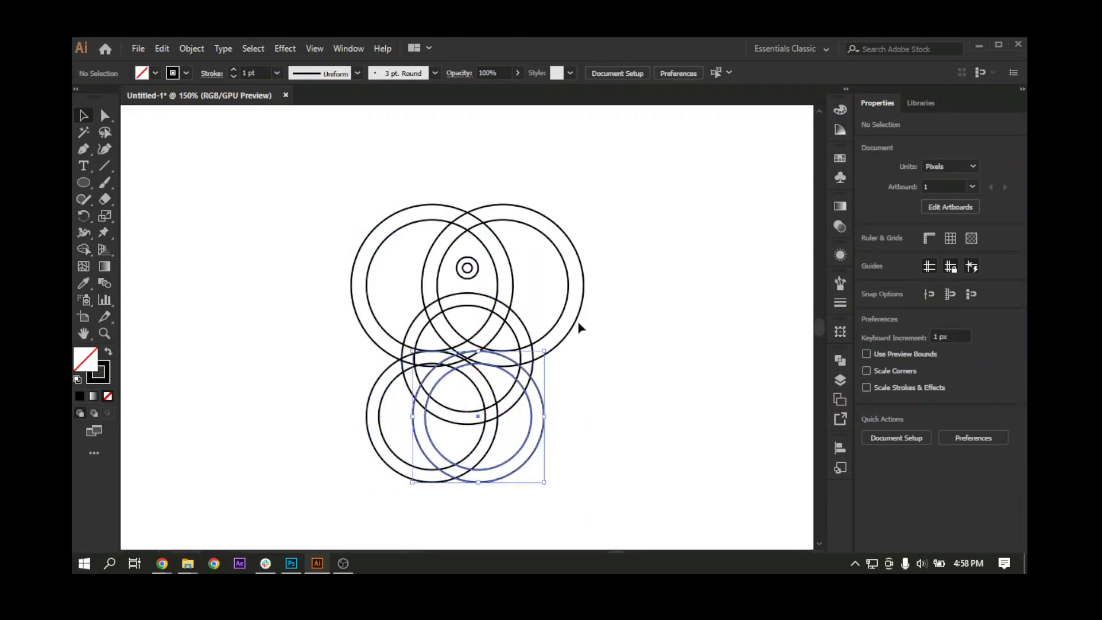
pyautogui.keyDown('shift'); pyautogui.click(563, 321); pyautogui.keyUp('shift')
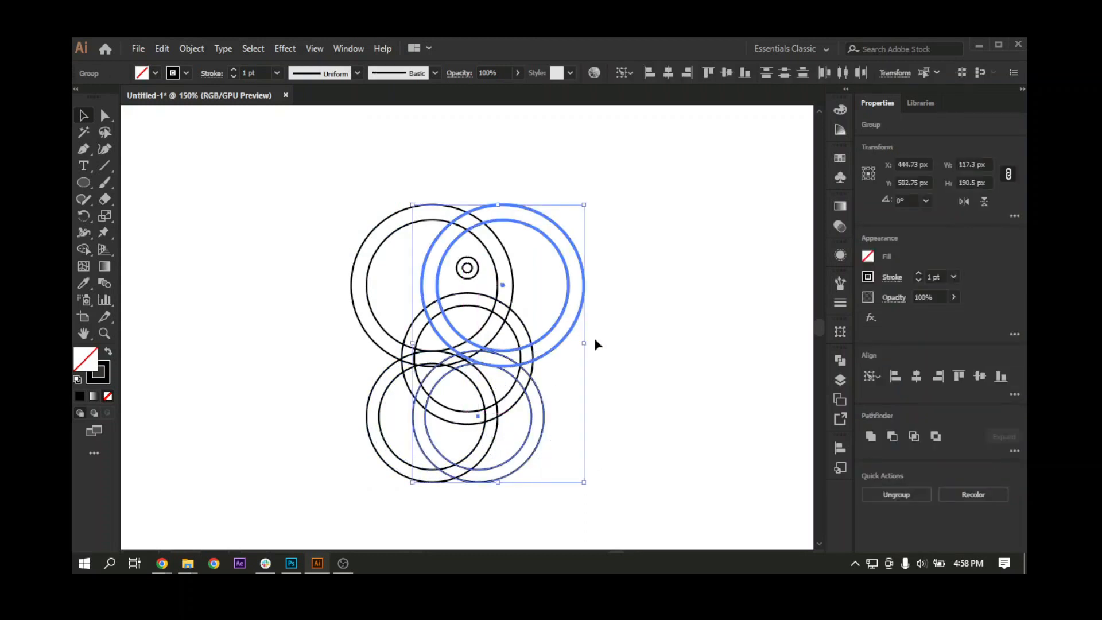
pyautogui.click(915, 380)
pyautogui.click(611, 424)
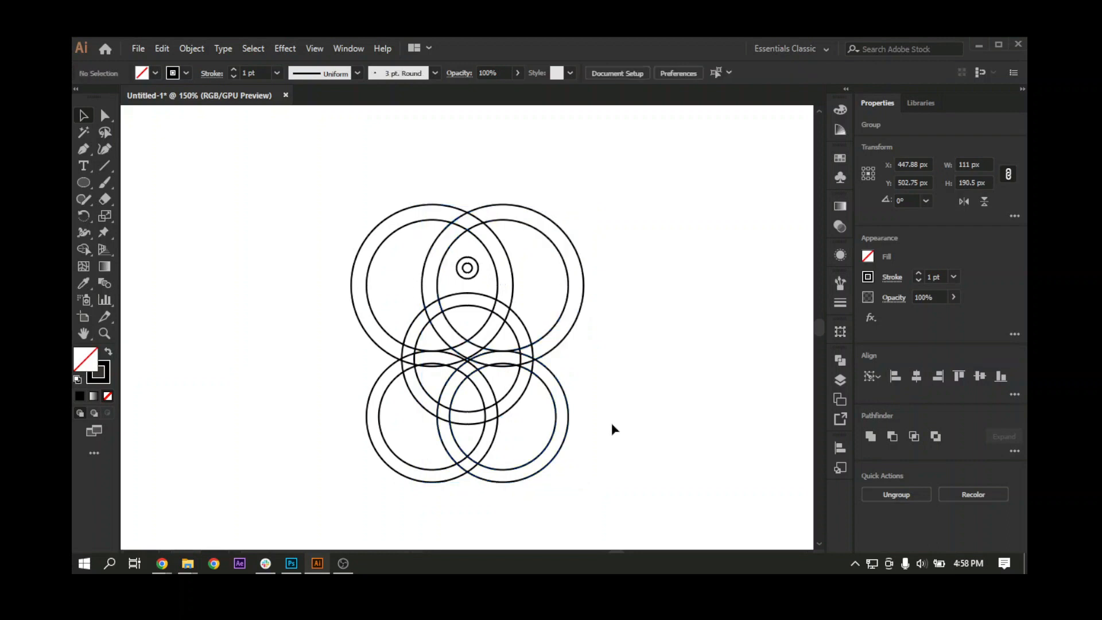
# Step: Duplicate the bottom right ring pair leftwards to about X 431.08 px, between the two bottom ring pairs
pyautogui.scroll(-2, 470, 478)
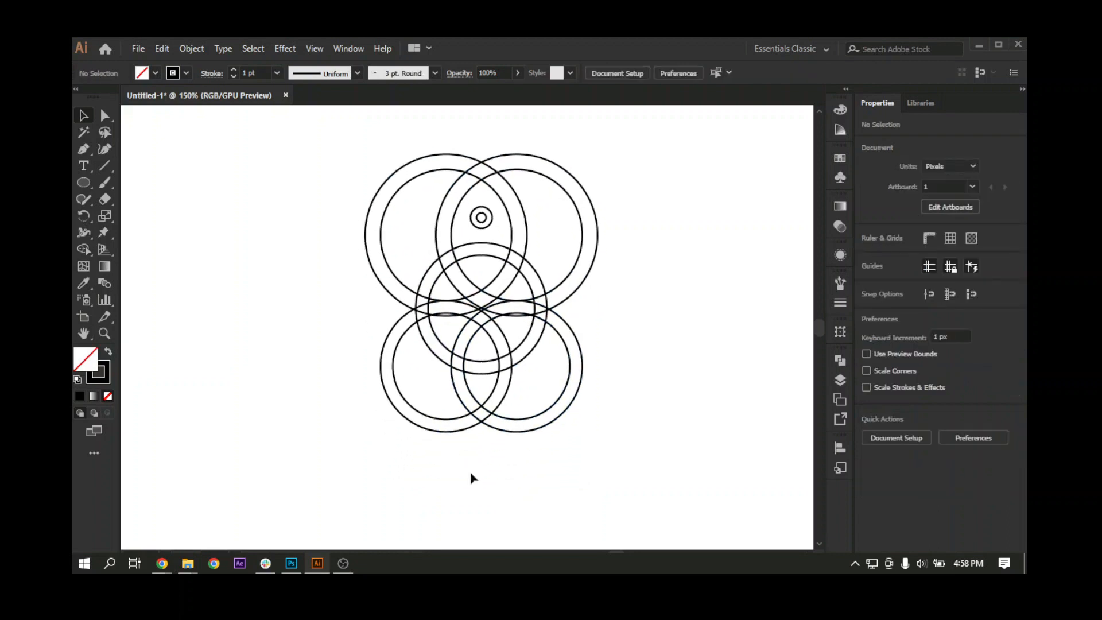
pyautogui.click(520, 423)
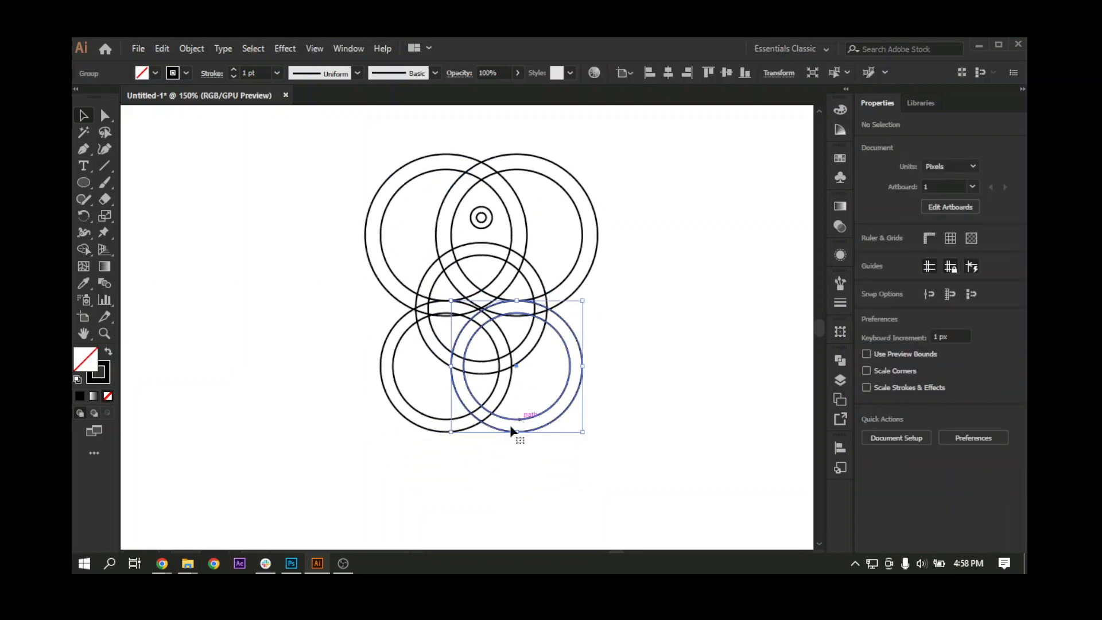
pyautogui.keyDown('shift'); pyautogui.click(432, 417); pyautogui.keyUp('shift')
pyautogui.click(509, 486)
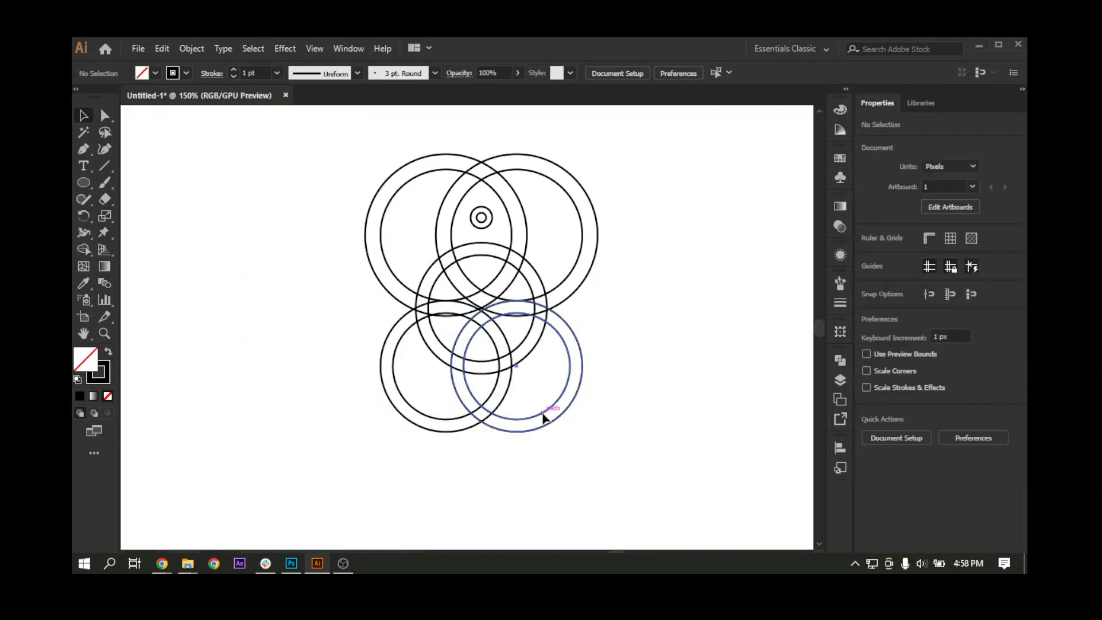
pyautogui.moveTo(539, 419)
pyautogui.mouseDown()
pyautogui.moveTo(523, 421)
pyautogui.moveTo(555, 423)
pyautogui.mouseUp()
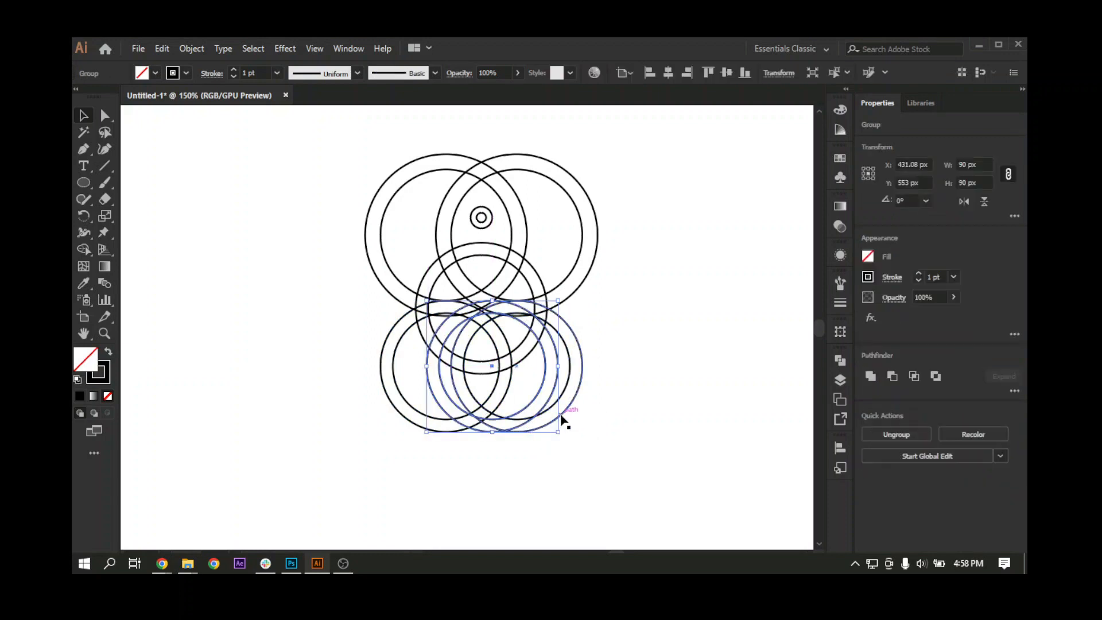
pyautogui.click(452, 462)
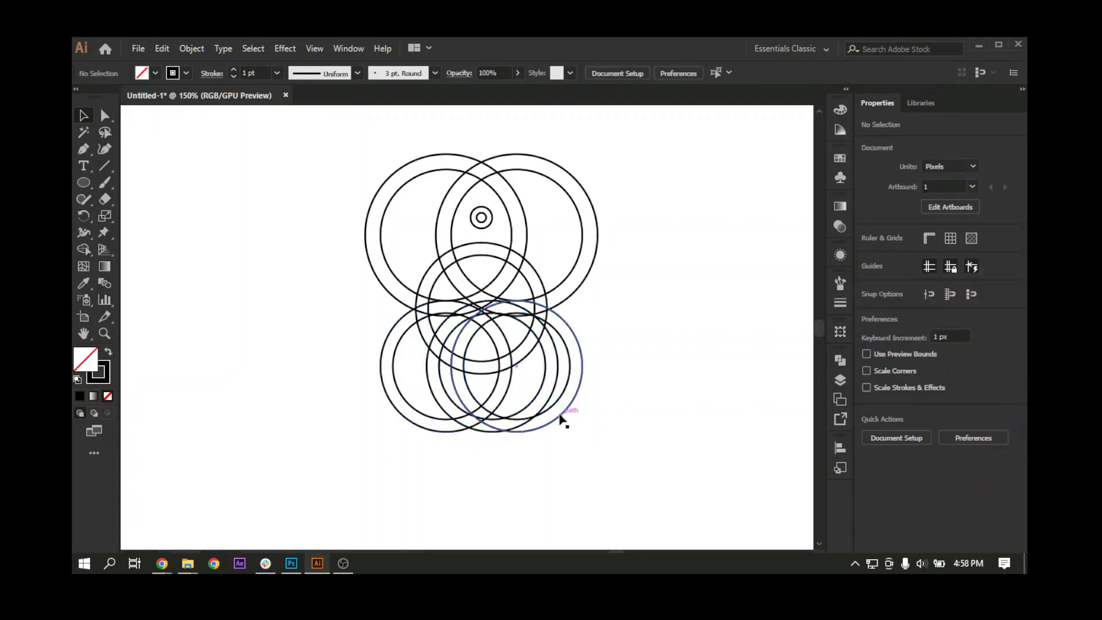
# Step: Centre the new middle ring pair horizontally between the two outer bottom ring pairs
pyautogui.click(559, 414)
pyautogui.keyDown('shift'); pyautogui.click(401, 413); pyautogui.keyUp('shift')
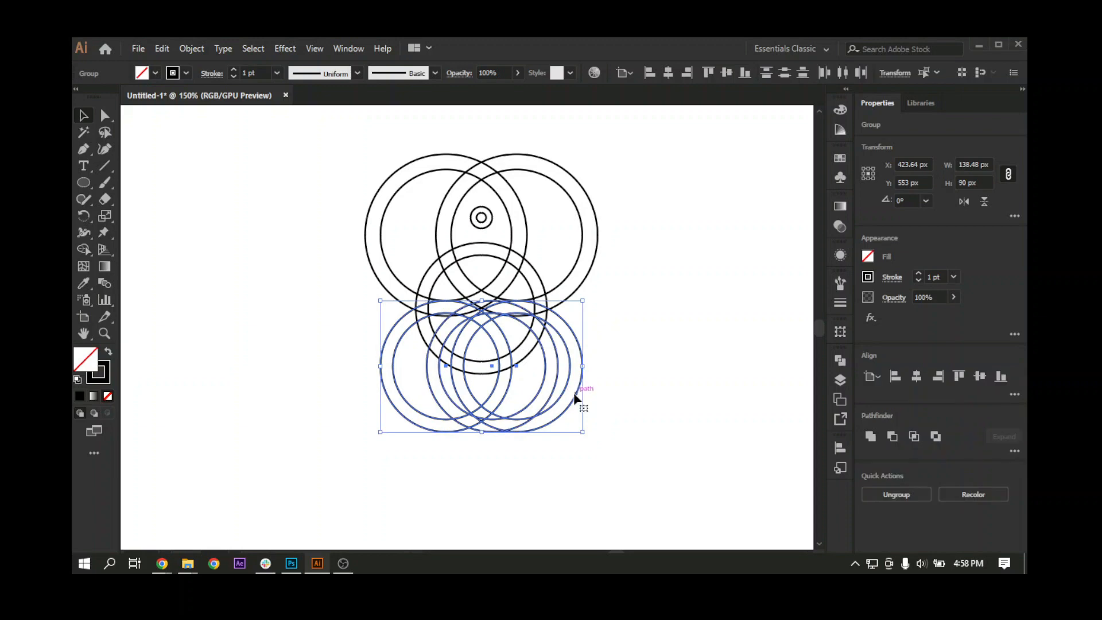
pyautogui.click(915, 379)
pyautogui.click(672, 463)
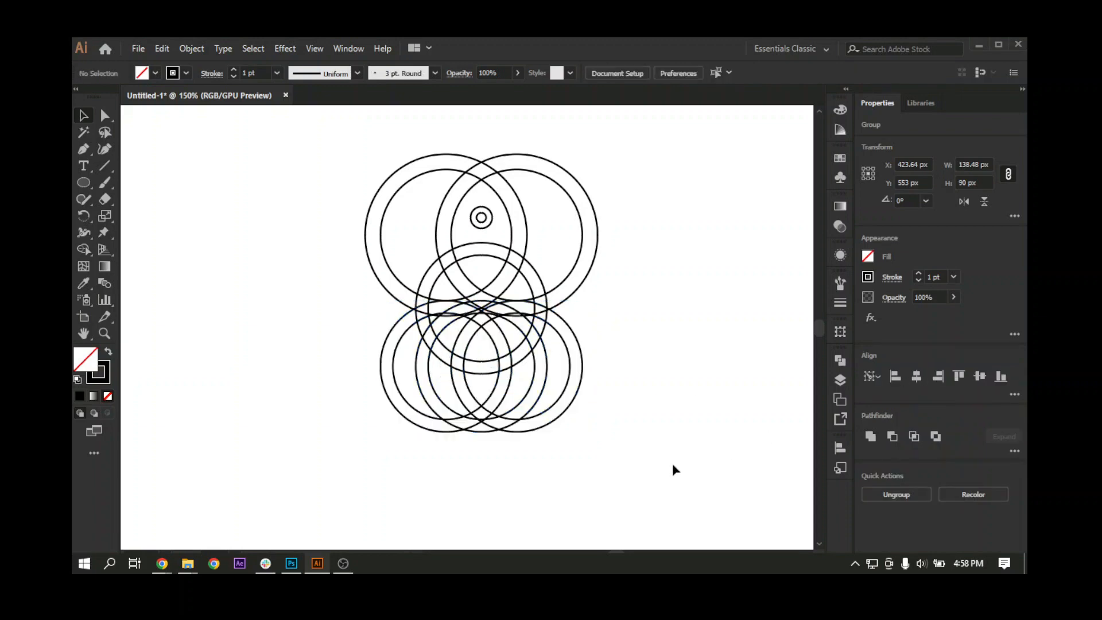
# Step: Nudge the middle bottom ring pair up 3 px to Y 550 px
pyautogui.hotkey('ctrl', '+')
pyautogui.hotkey('ctrl', '+')
pyautogui.hotkey('ctrl', '+')
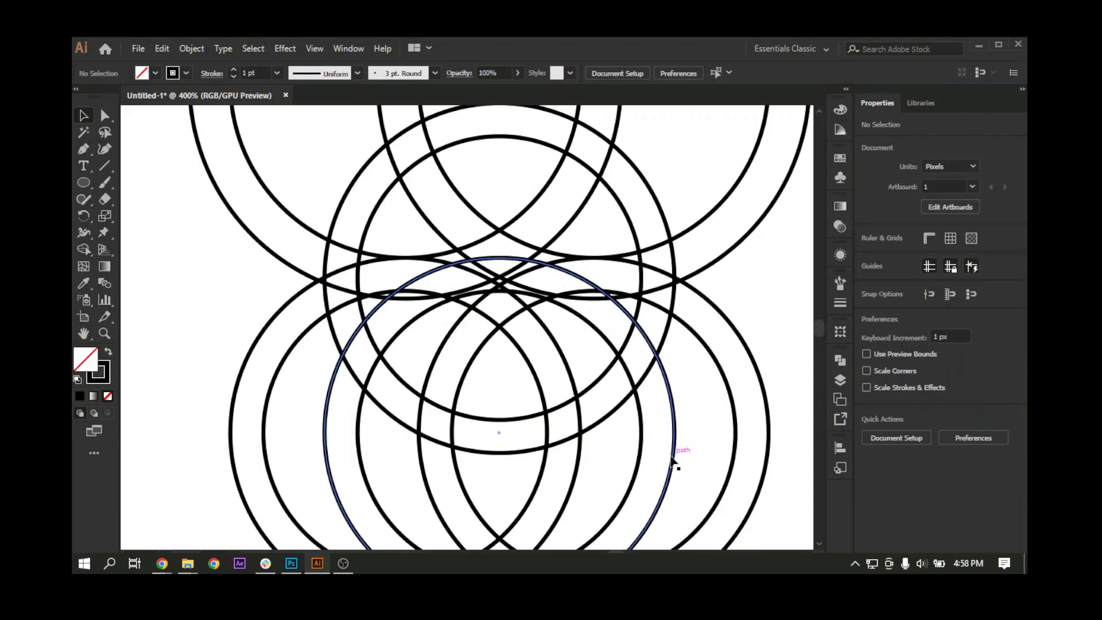
pyautogui.click(670, 456)
pyautogui.moveTo(649, 433); pyautogui.dragTo(656, 453)
pyautogui.press('Up')
pyautogui.press('Up')
pyautogui.press('Up')
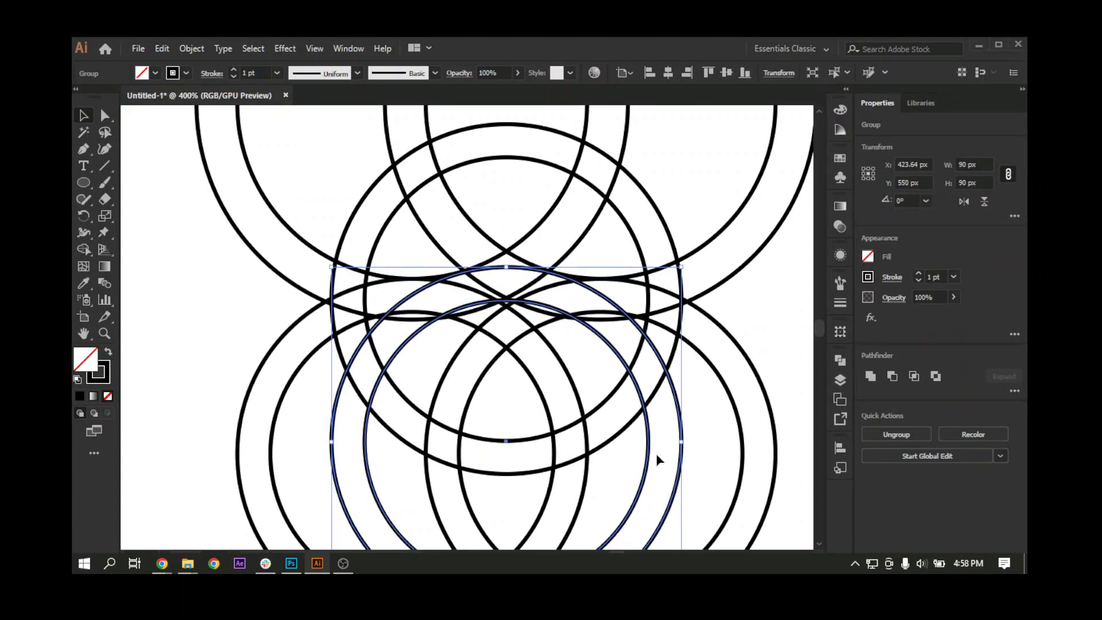
pyautogui.press('Up')
pyautogui.press('Down')
# Step: Fine-position the middle bottom ring pair in Outline view at about X 424.06, Y 549.58 px against the upper rings' curves, then restore Preview
pyautogui.hotkey('ctrl', 'y')
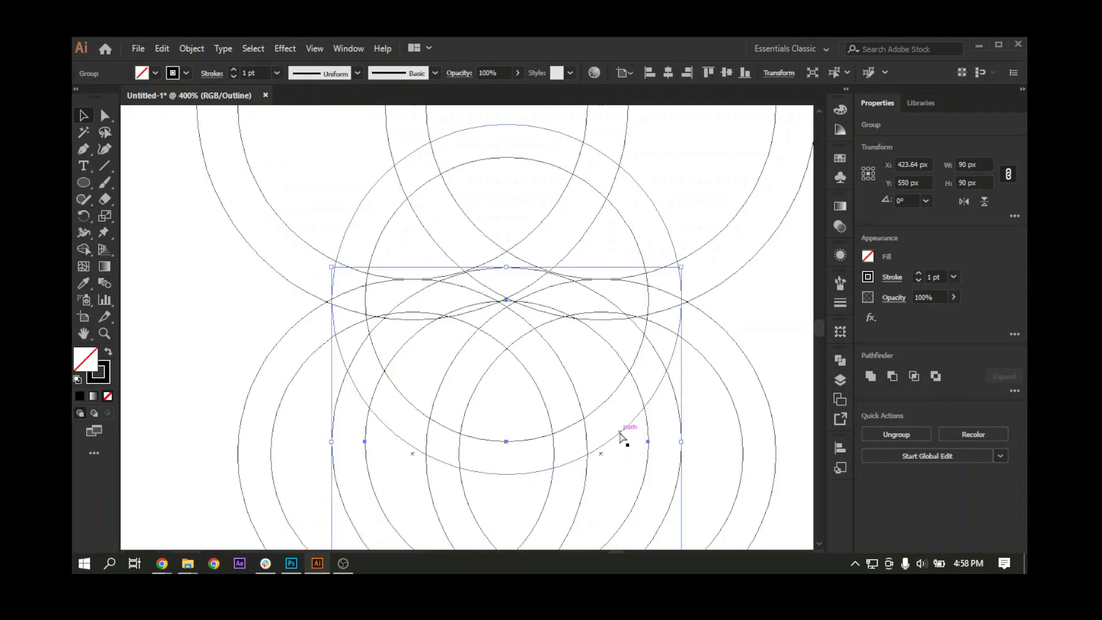
pyautogui.hotkey('ctrl', '=')
pyautogui.hotkey('ctrl', '=')
pyautogui.moveTo(551, 321); pyautogui.dragTo(527, 528)
pyautogui.moveTo(480, 149); pyautogui.dragTo(508, 191)
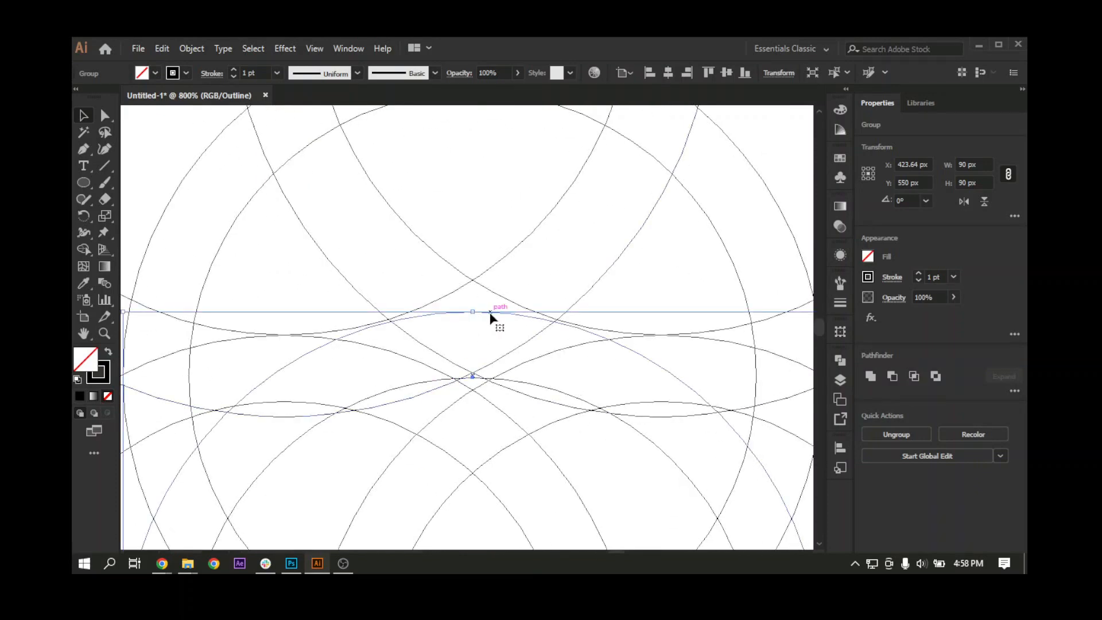
pyautogui.moveTo(491, 315); pyautogui.dragTo(493, 310)
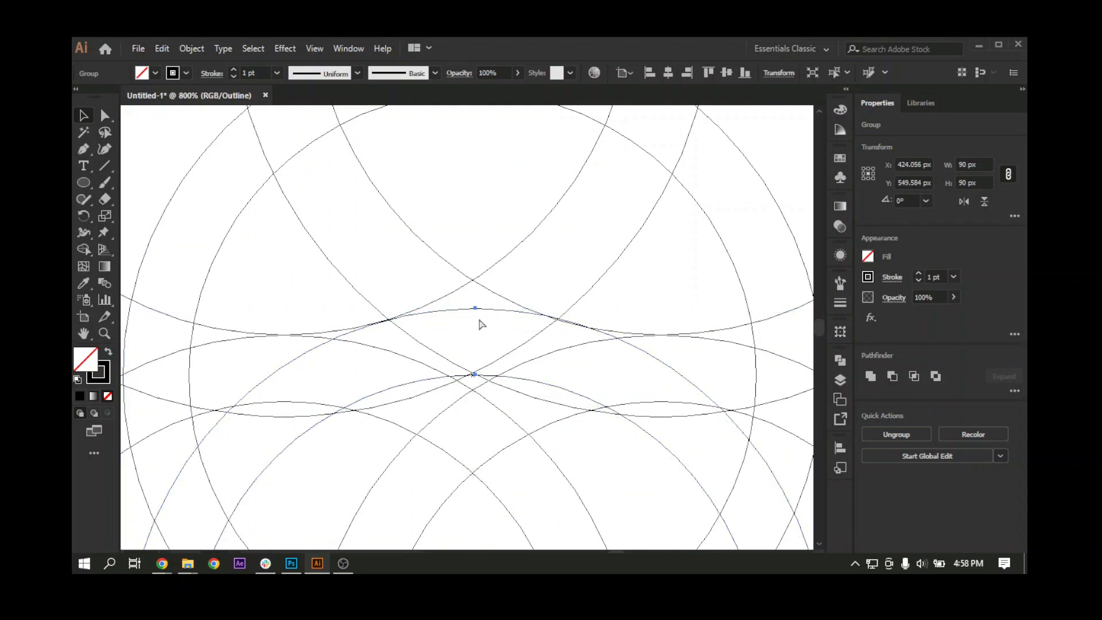
pyautogui.hotkey('ctrl', 'y')
pyautogui.scroll(-6, 481, 325)
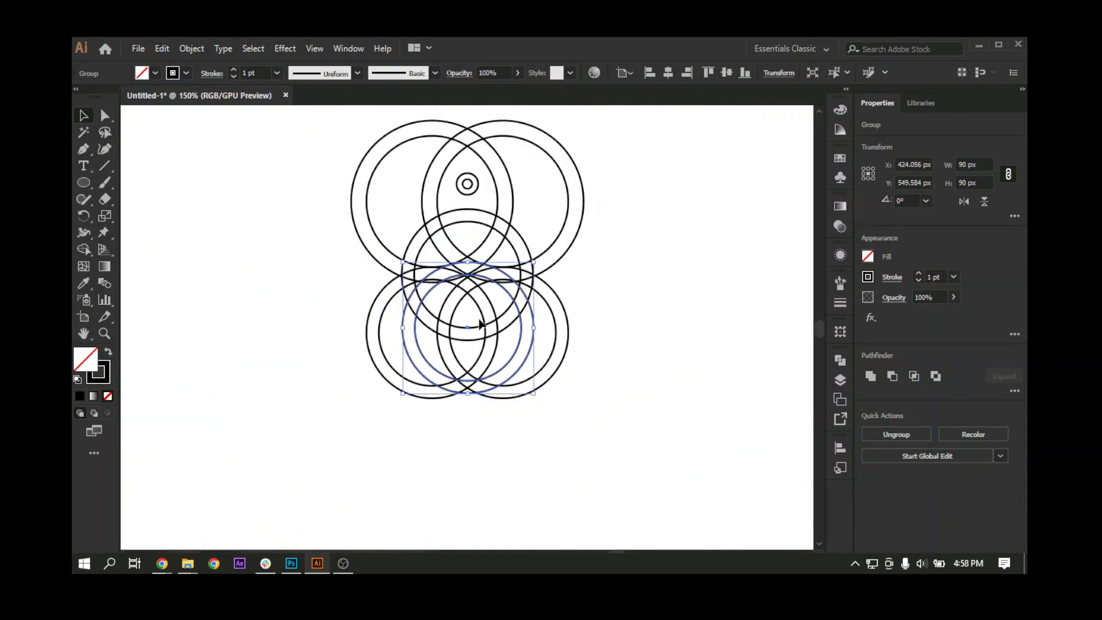
pyautogui.scroll(3, 481, 324)
pyautogui.hscroll(3, 534, 425)
pyautogui.click(545, 415)
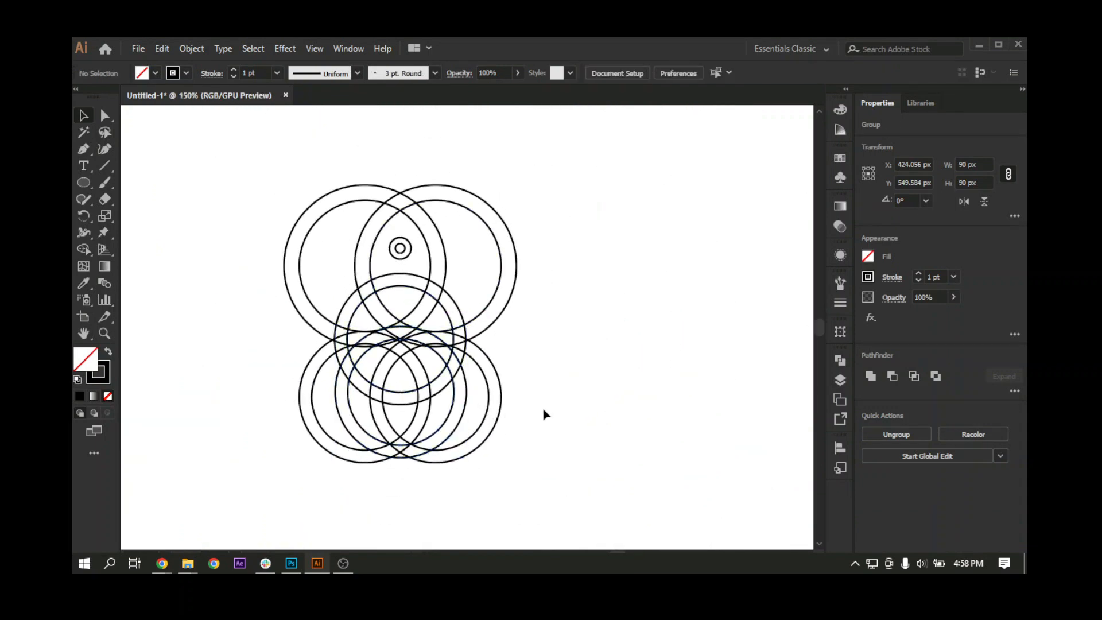
# Step: Select all the rings and use the Shape Builder to remove the outer left and right sections of the upper rings
pyautogui.moveTo(537, 396); pyautogui.dragTo(533, 419)
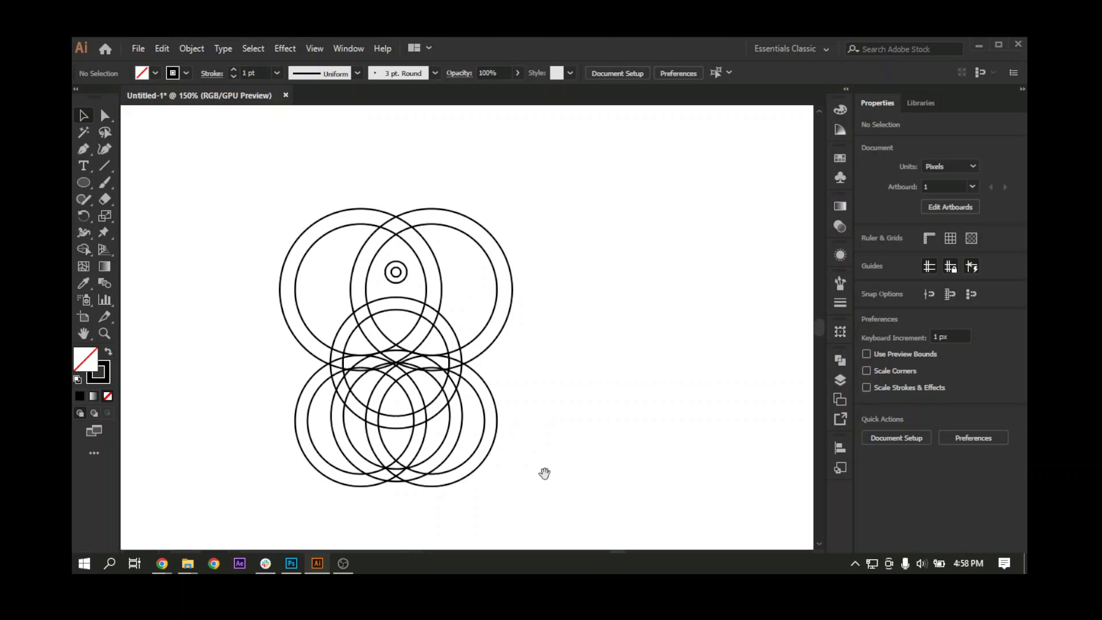
pyautogui.moveTo(544, 472); pyautogui.dragTo(527, 470)
pyautogui.moveTo(474, 493); pyautogui.dragTo(499, 503)
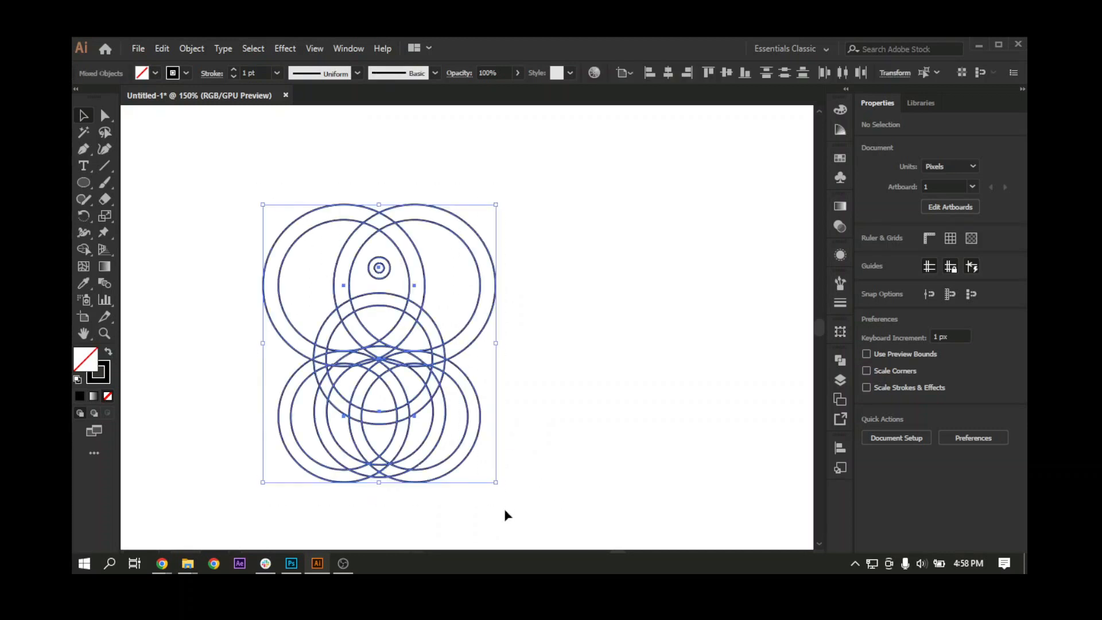
pyautogui.click(85, 250)
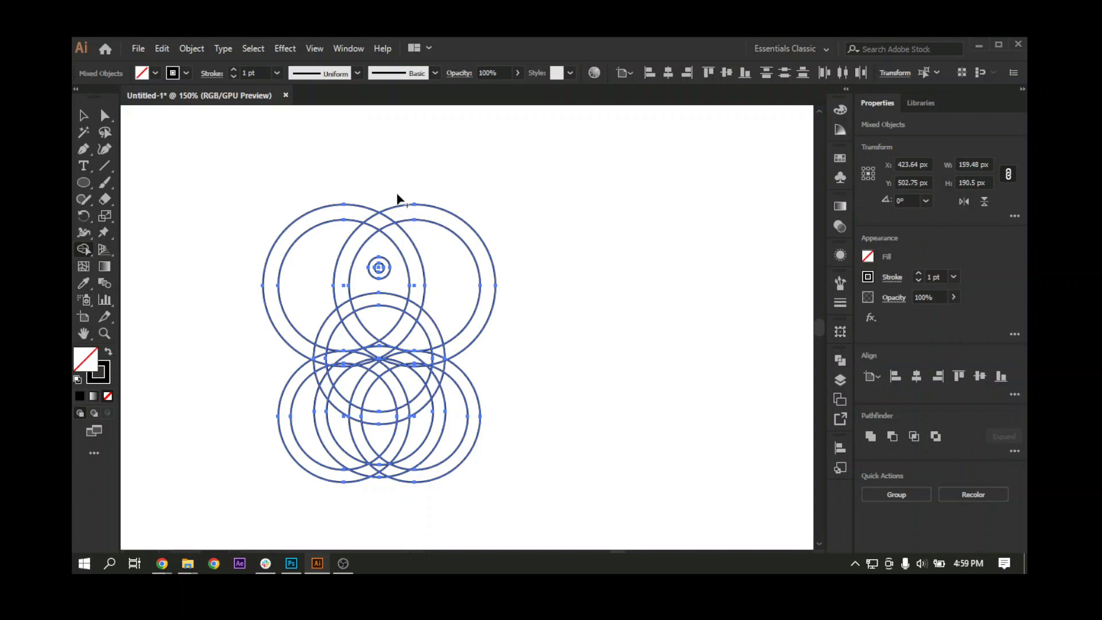
pyautogui.moveTo(412, 206); pyautogui.dragTo(468, 284)
pyautogui.moveTo(346, 190); pyautogui.dragTo(305, 308)
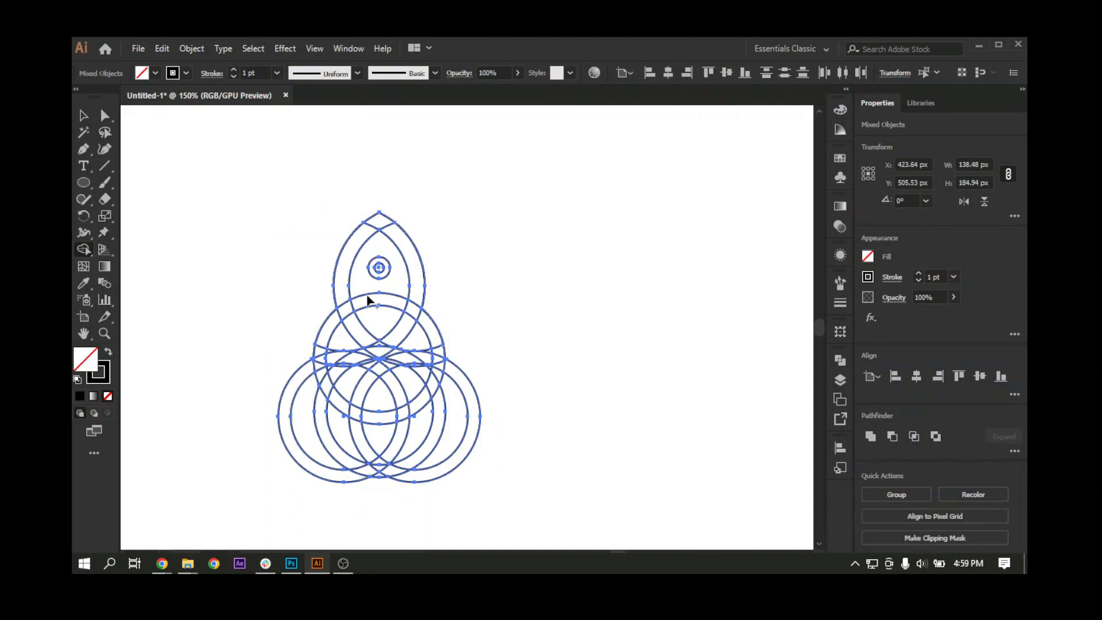
# Step: Merge the band segments of the upper almond-shaped ring into one continuous outline with the Shape Builder
pyautogui.hotkey('ctrl', '=')
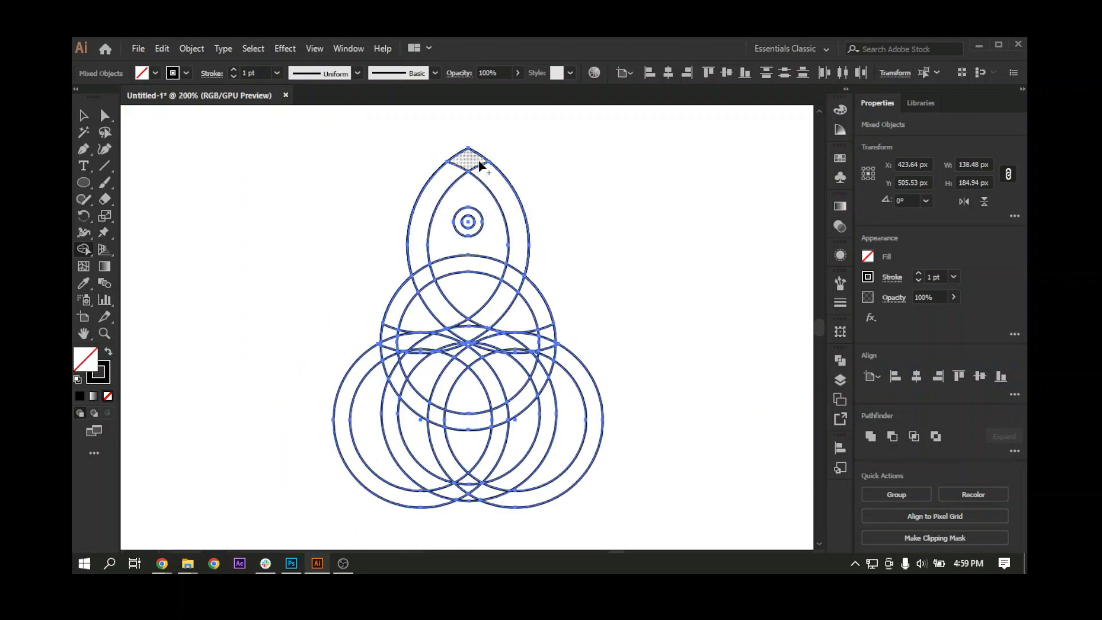
pyautogui.moveTo(475, 162); pyautogui.dragTo(486, 171)
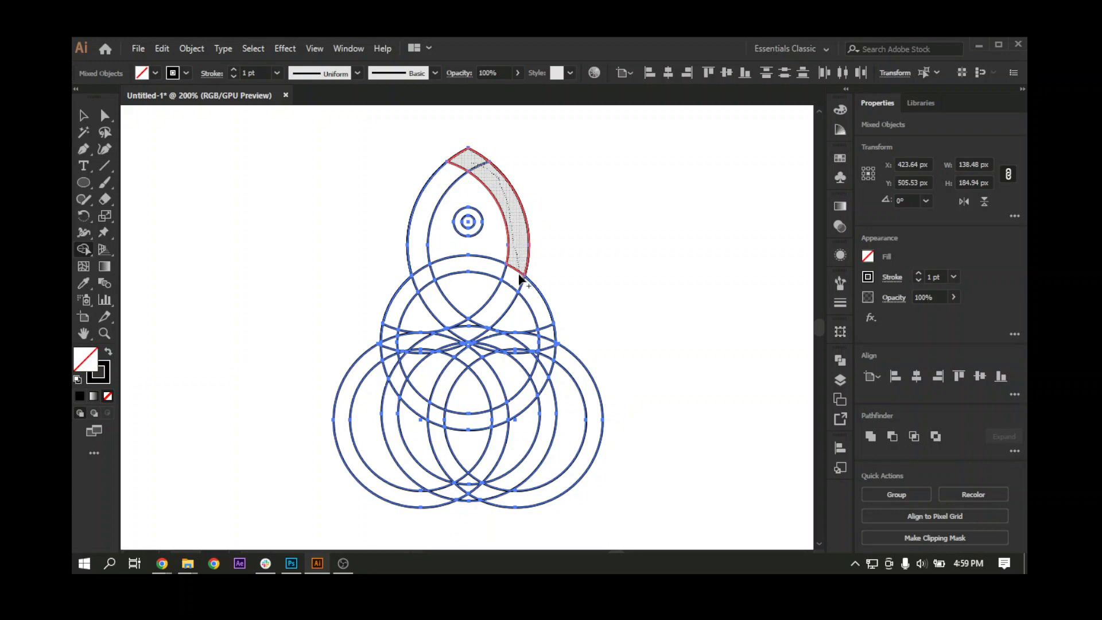
pyautogui.moveTo(519, 276)
pyautogui.mouseDown()
pyautogui.moveTo(472, 331)
pyautogui.moveTo(459, 351)
pyautogui.mouseUp()
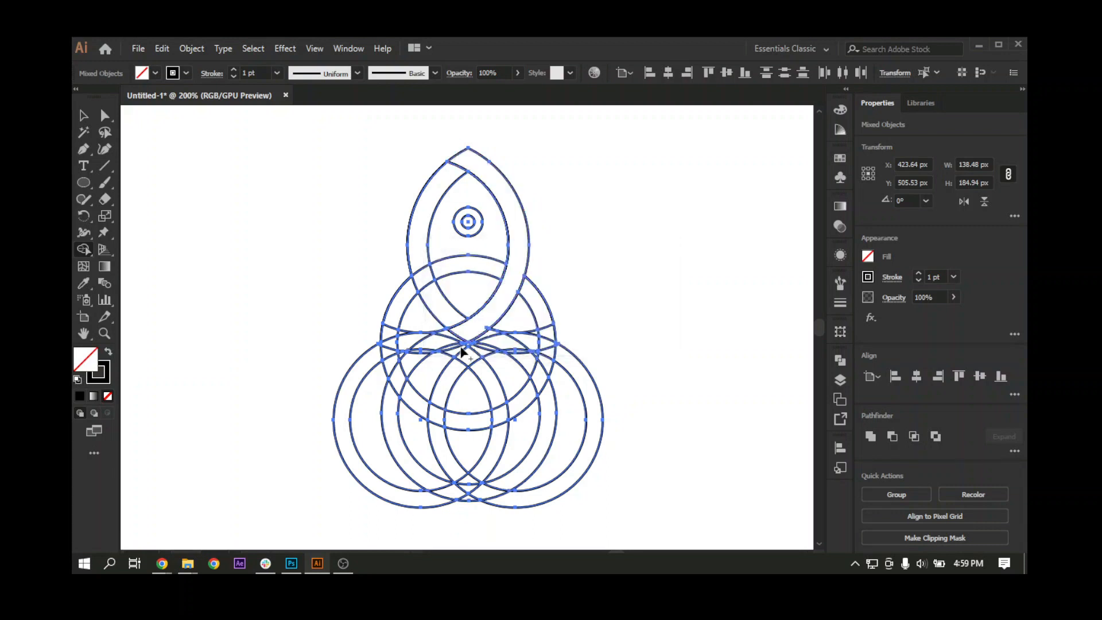
pyautogui.moveTo(466, 171)
pyautogui.mouseDown()
pyautogui.moveTo(457, 167)
pyautogui.moveTo(426, 226)
pyautogui.moveTo(419, 263)
pyautogui.moveTo(455, 331)
pyautogui.moveTo(485, 333)
pyautogui.mouseUp()
# Step: Merge the left and right shoulder bands of the central circle ring into the upper almond outline
pyautogui.scroll(-1, 484, 333)
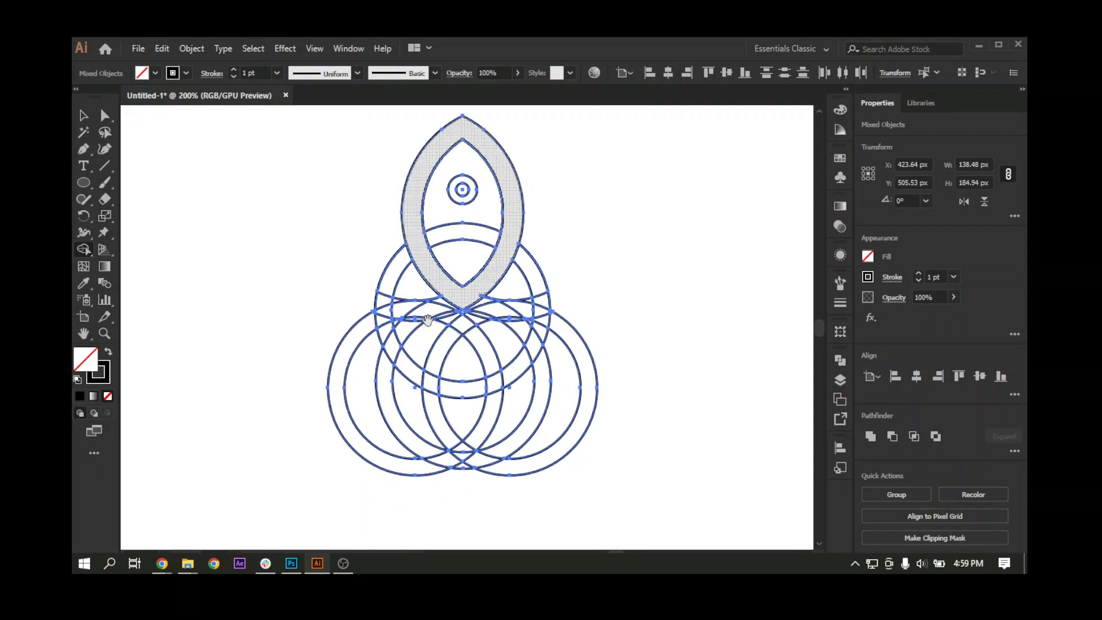
pyautogui.moveTo(418, 253); pyautogui.dragTo(403, 270)
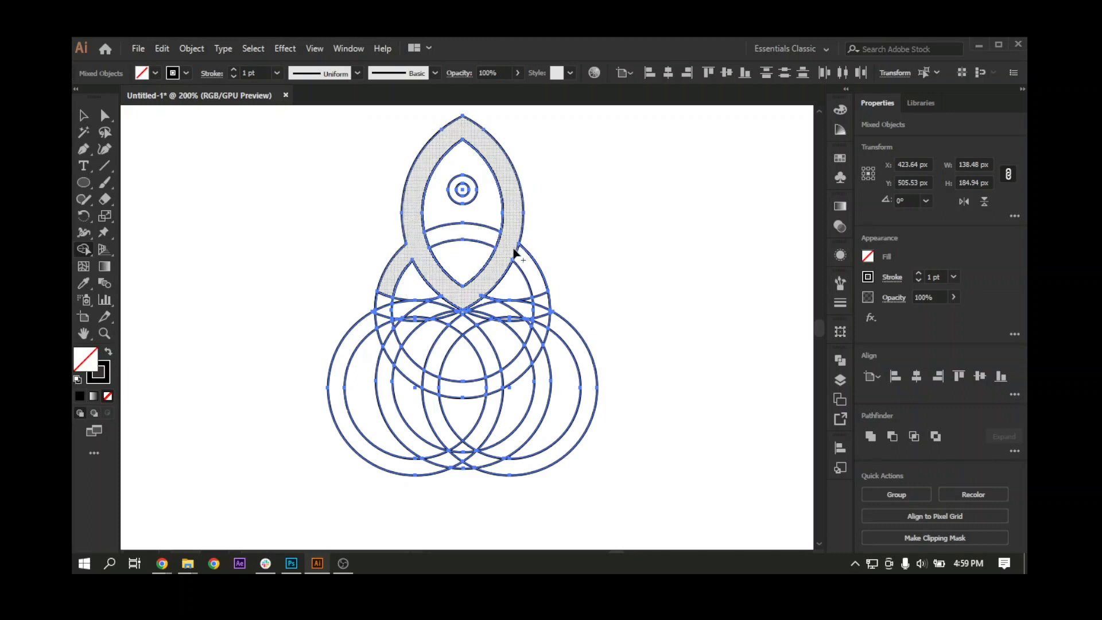
pyautogui.moveTo(536, 347); pyautogui.dragTo(547, 304)
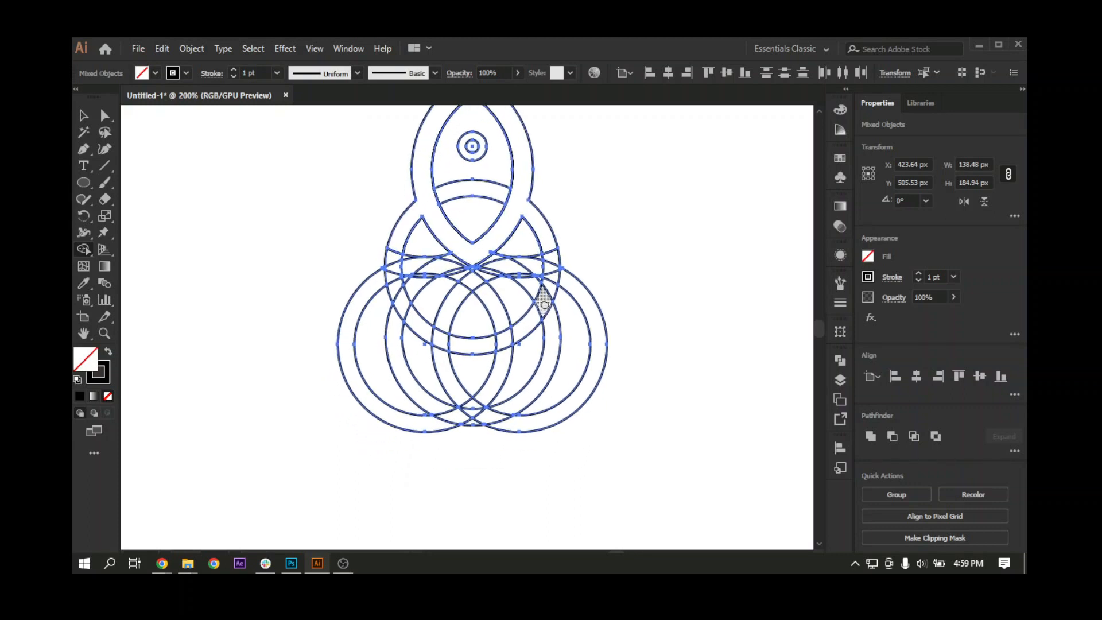
# Step: Remove the outer left and right sections of the bottom rings with the Shape Builder, leaving the lower central almond
pyautogui.keyDown('alt'); pyautogui.click(573, 337); pyautogui.keyUp('alt')
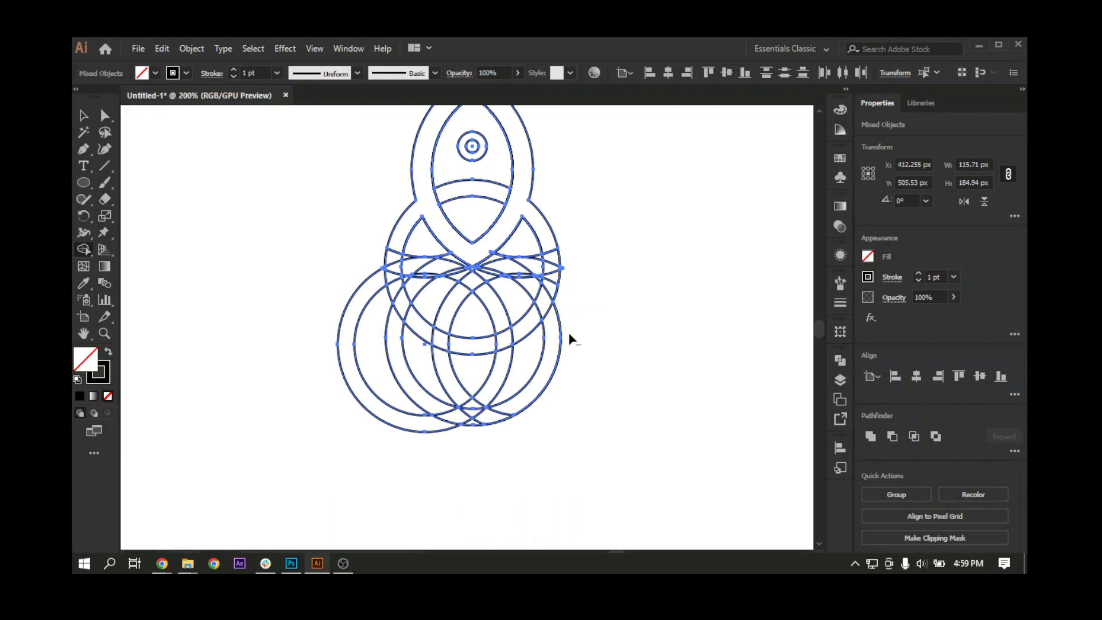
pyautogui.keyDown('alt'); pyautogui.click(531, 363); pyautogui.keyUp('alt')
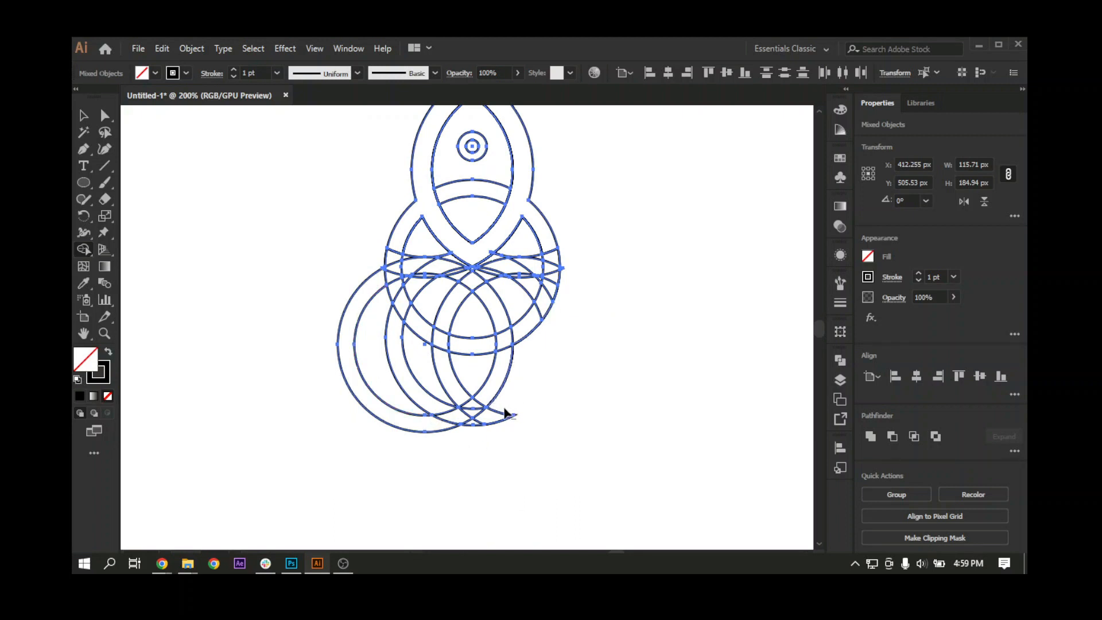
pyautogui.keyDown('alt'); pyautogui.click(431, 391); pyautogui.keyUp('alt')
pyautogui.keyDown('alt'); pyautogui.click(375, 367); pyautogui.keyUp('alt')
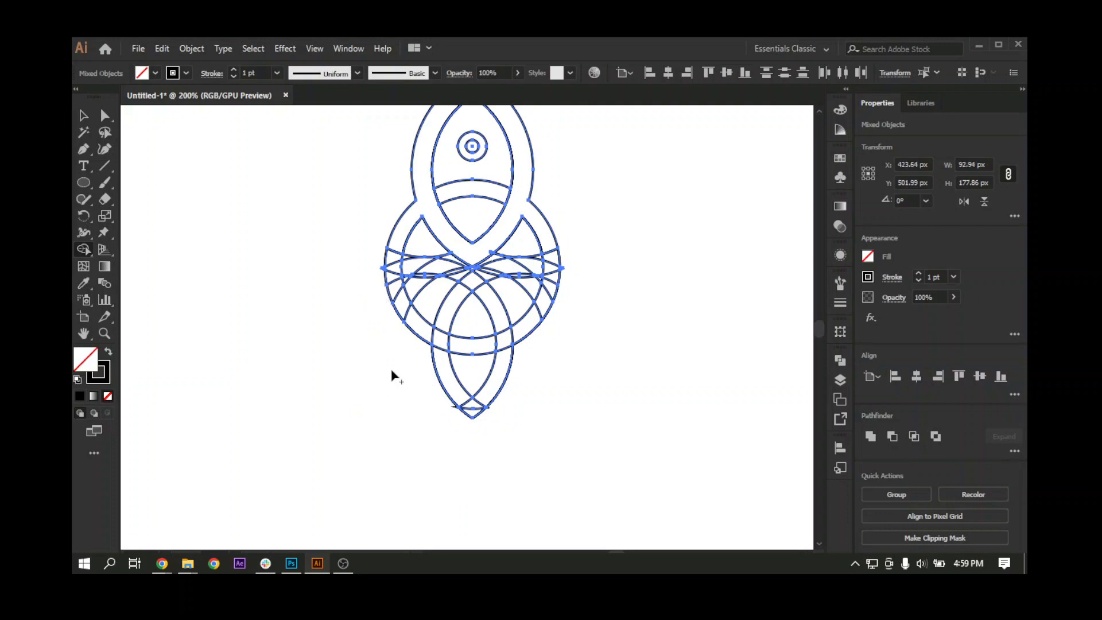
# Step: Extend the merged outline down both side bands of the central circle to where they meet the lower arch
pyautogui.moveTo(437, 379); pyautogui.dragTo(469, 384)
pyautogui.hotkey('ctrl', '+')
pyautogui.hotkey('ctrl', '+')
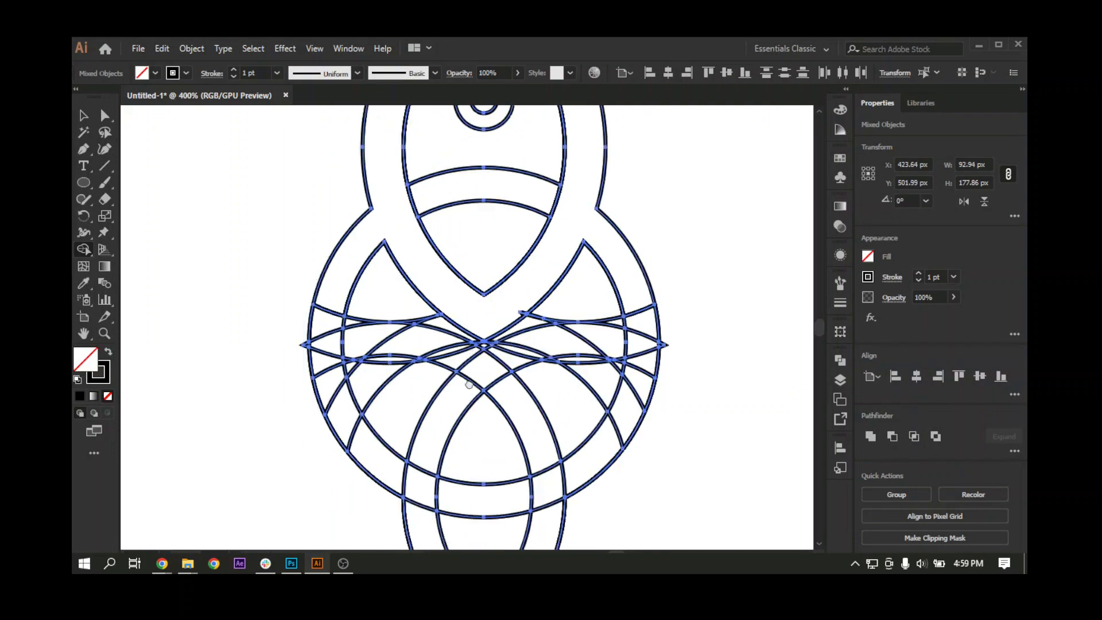
pyautogui.scroll(-4, 468, 384)
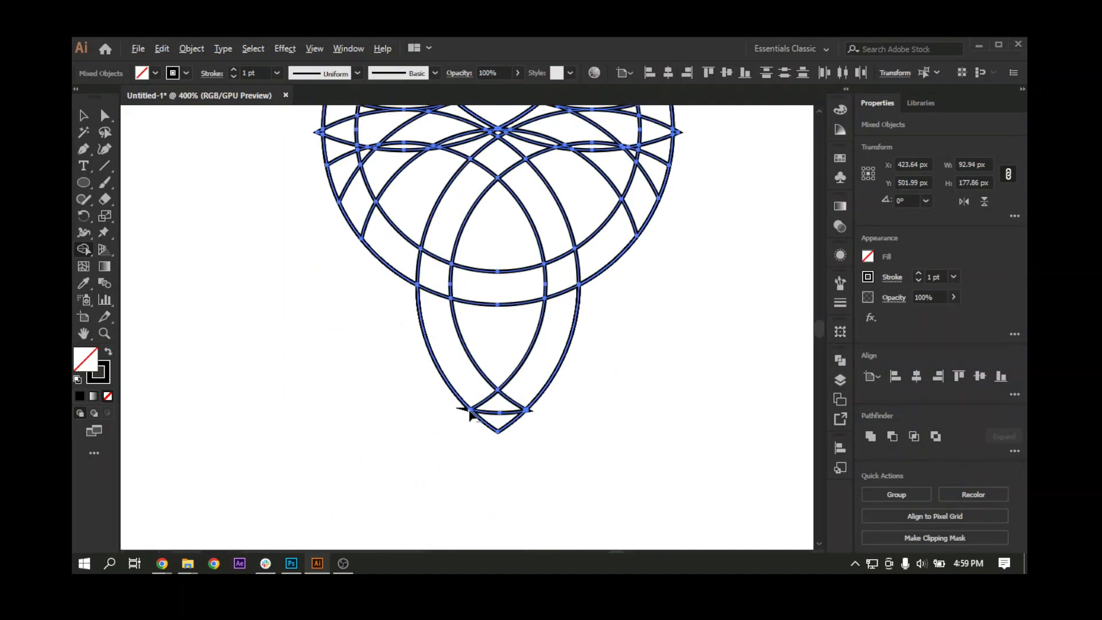
pyautogui.scroll(5, 502, 424)
pyautogui.hotkey('ctrl', '-')
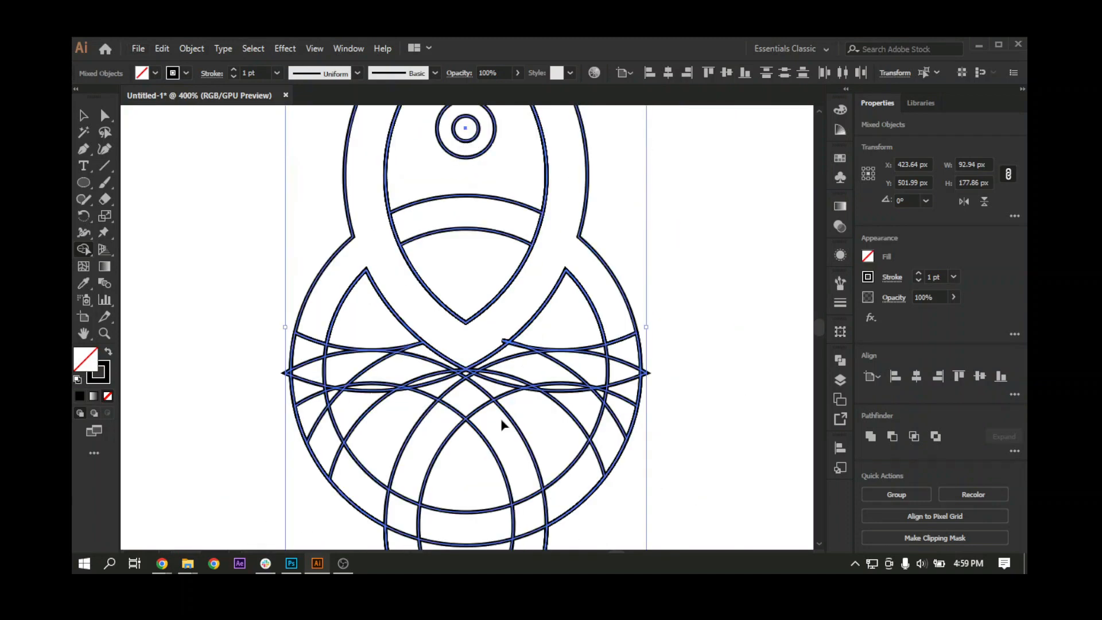
pyautogui.scroll(-2, 390, 396)
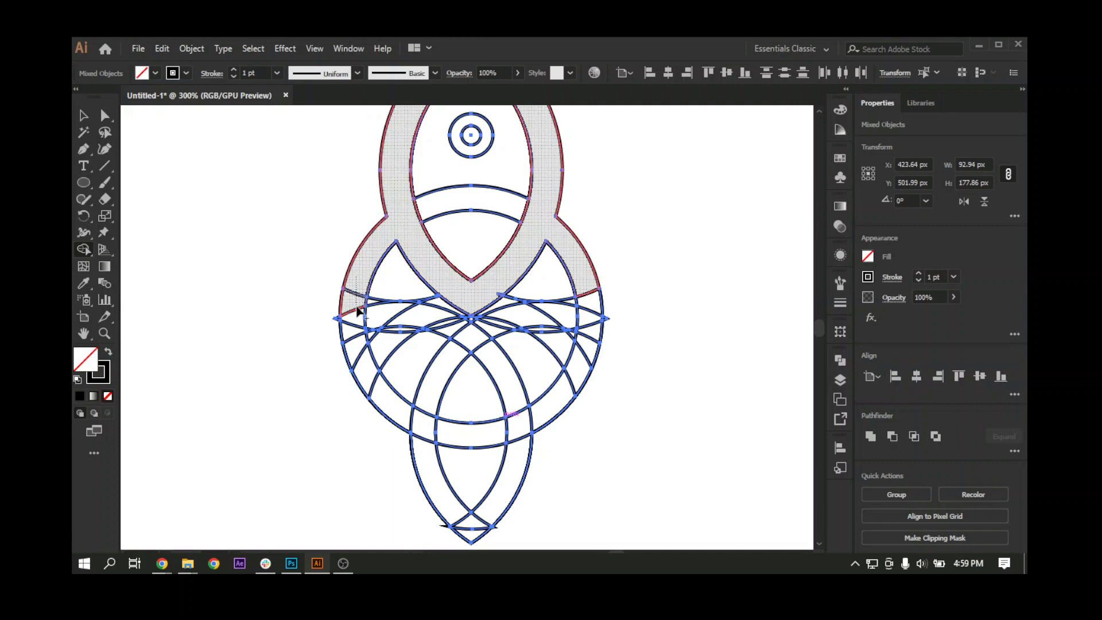
pyautogui.moveTo(356, 307); pyautogui.dragTo(365, 357)
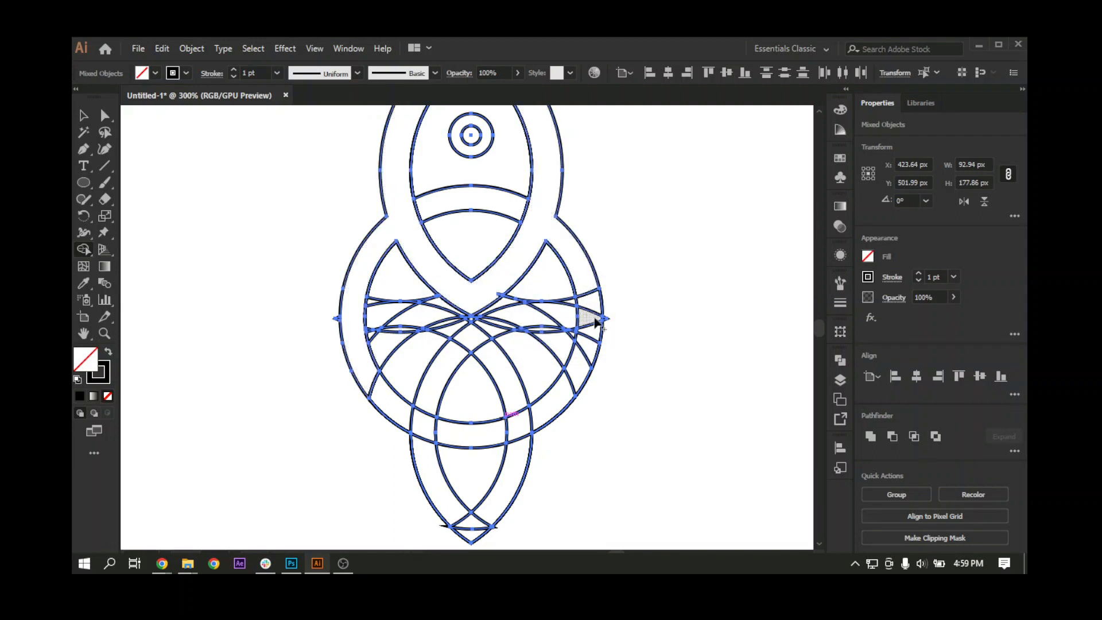
pyautogui.moveTo(590, 295)
pyautogui.mouseDown()
pyautogui.moveTo(568, 379)
pyautogui.moveTo(576, 390)
pyautogui.mouseUp()
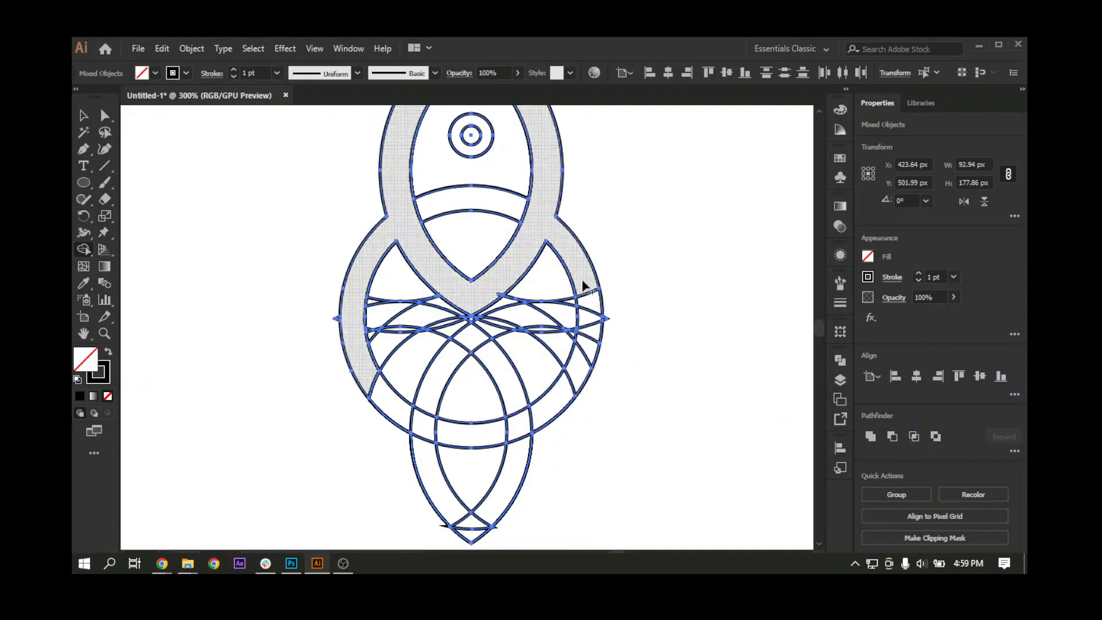
# Step: Merge the right and left halves of the lower arch band into the outline beneath the upper almond
pyautogui.moveTo(590, 282)
pyautogui.mouseDown()
pyautogui.moveTo(581, 365)
pyautogui.moveTo(522, 322)
pyautogui.moveTo(507, 327)
pyautogui.mouseUp()
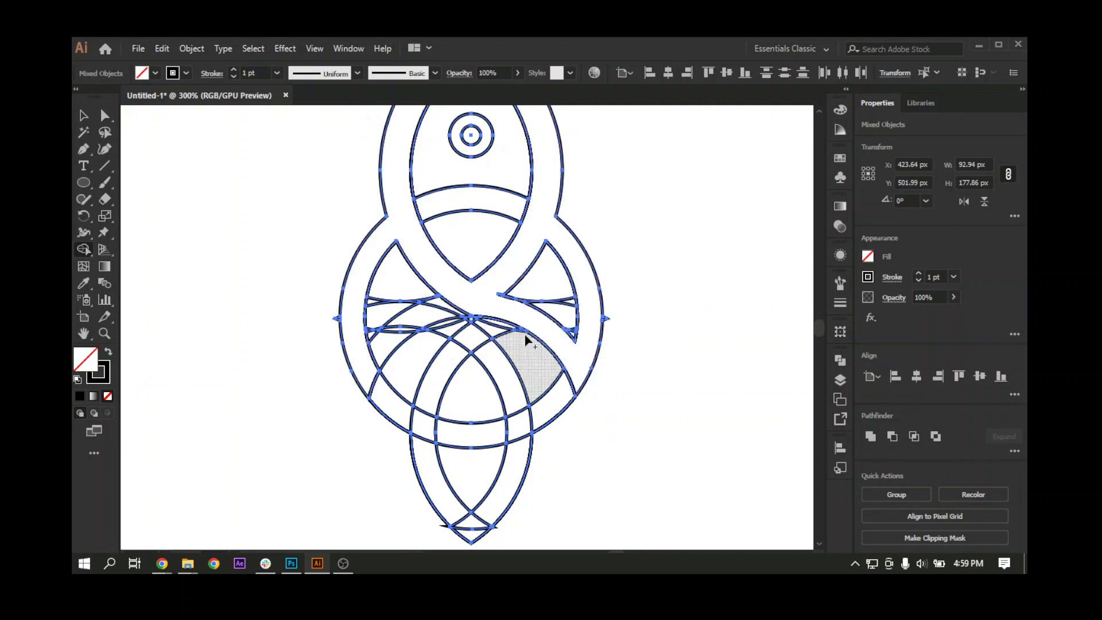
pyautogui.moveTo(371, 360); pyautogui.dragTo(456, 303)
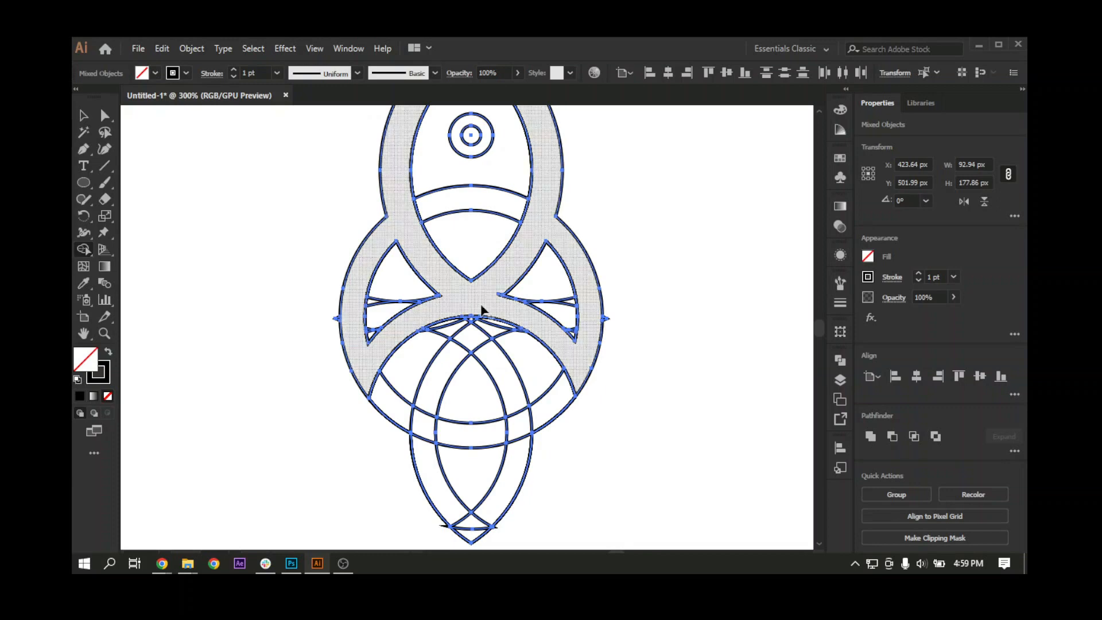
pyautogui.moveTo(521, 310); pyautogui.dragTo(493, 365)
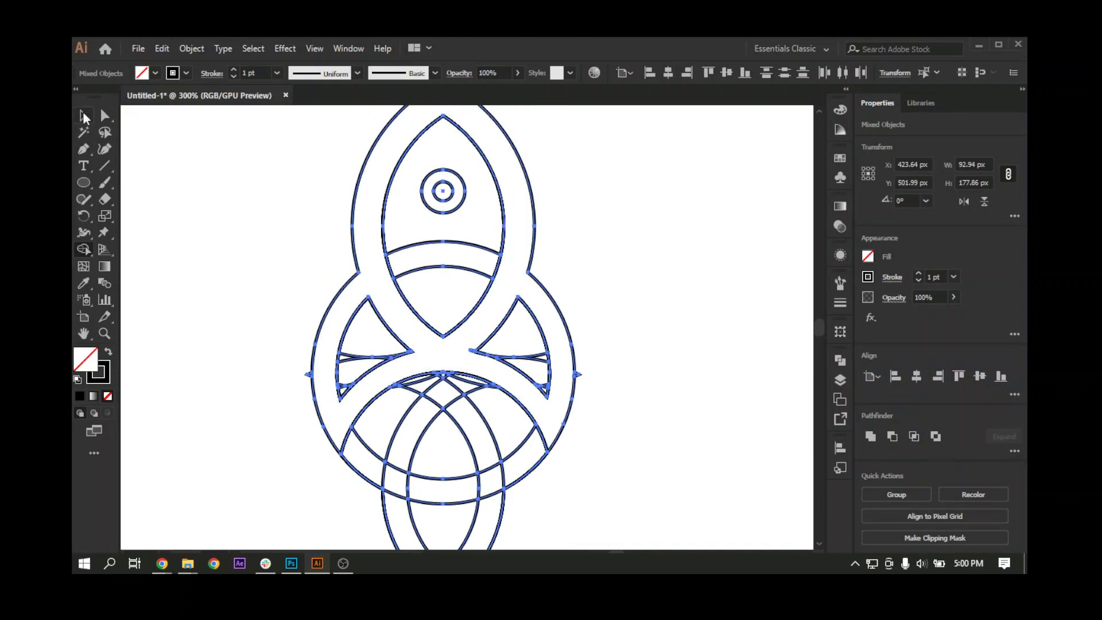
# Step: Move the merged upper outline aside to check its shape, and return it to its original position
pyautogui.click(84, 116)
pyautogui.click(310, 228)
pyautogui.moveTo(351, 219); pyautogui.dragTo(165, 229)
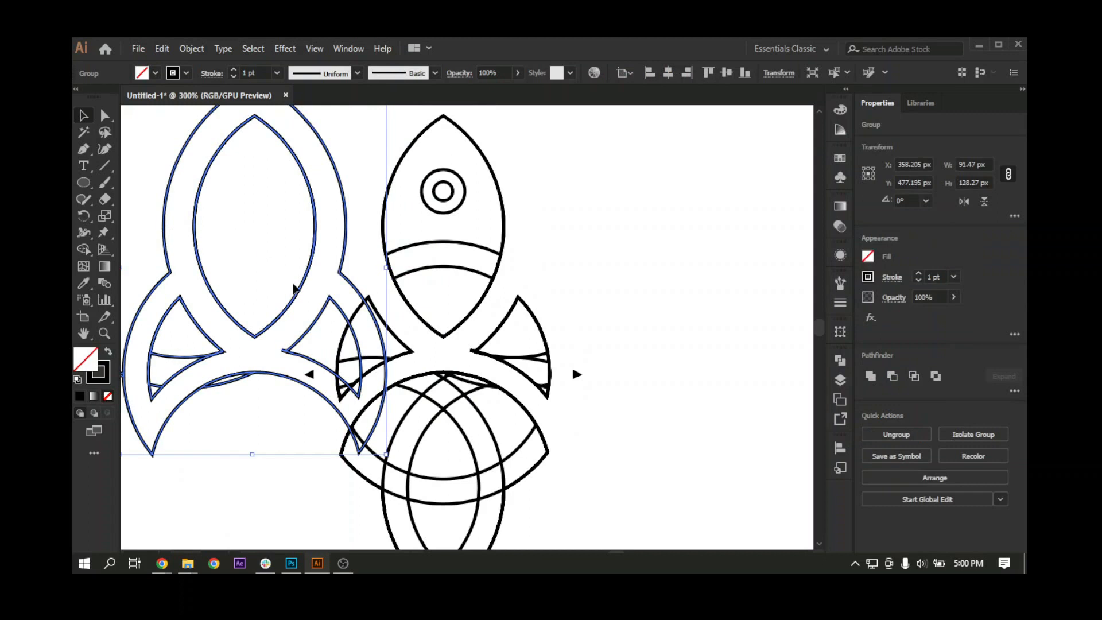
pyautogui.moveTo(254, 372); pyautogui.dragTo(468, 322)
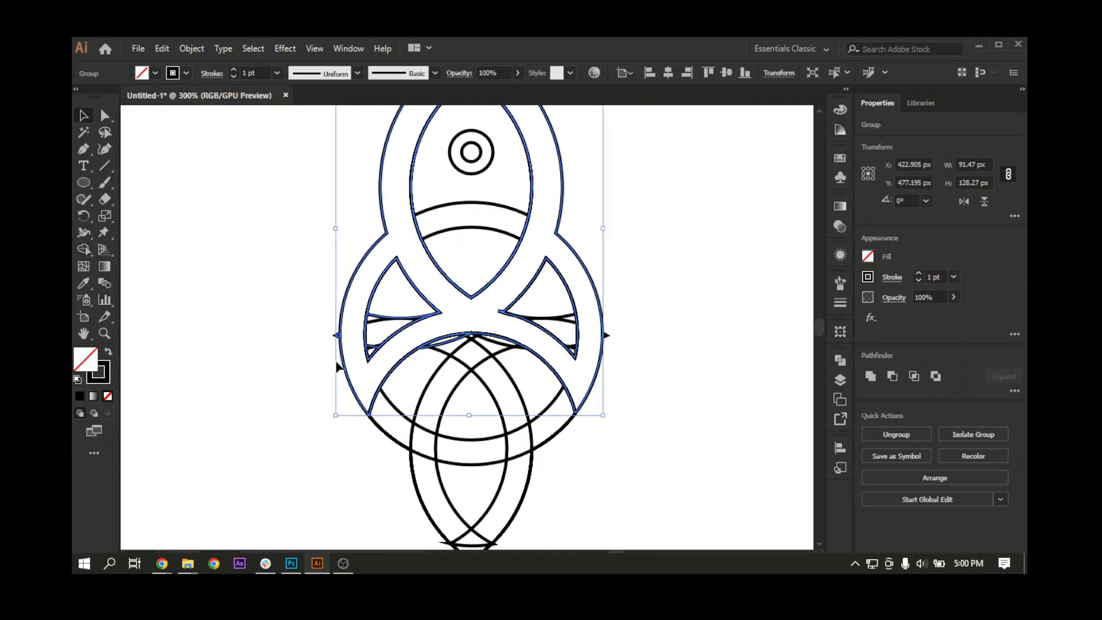
# Step: Select the merged outline with the remaining ring pieces and merge the lower almond's band segments using the Shape Builder
pyautogui.hotkey('ctrl', '-')
pyautogui.moveTo(492, 415); pyautogui.dragTo(479, 348)
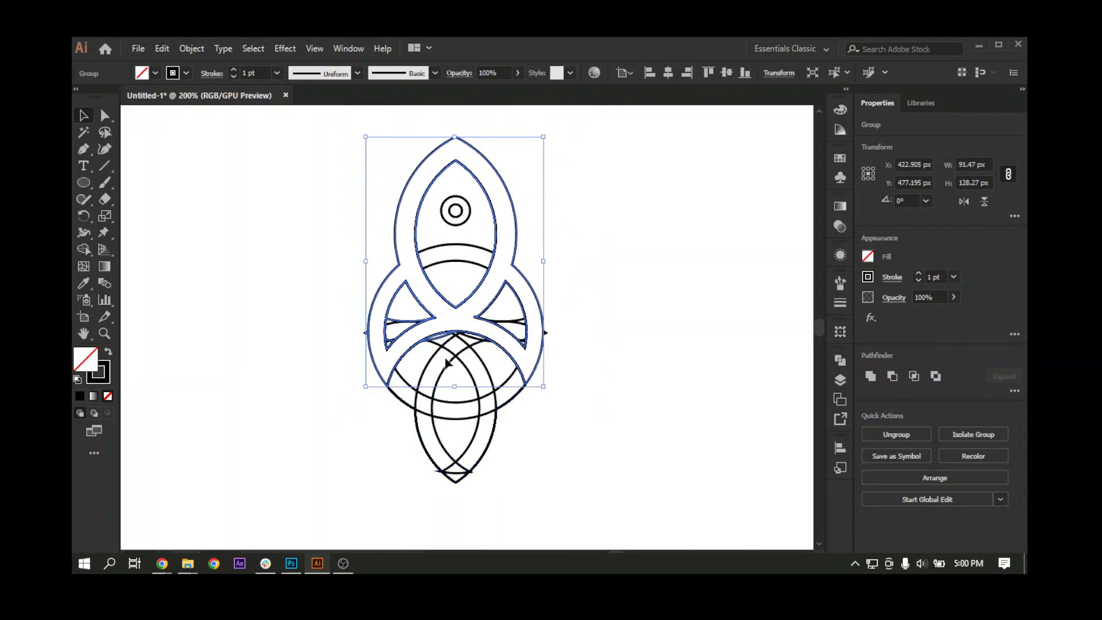
pyautogui.hotkey('ctrl', 'a')
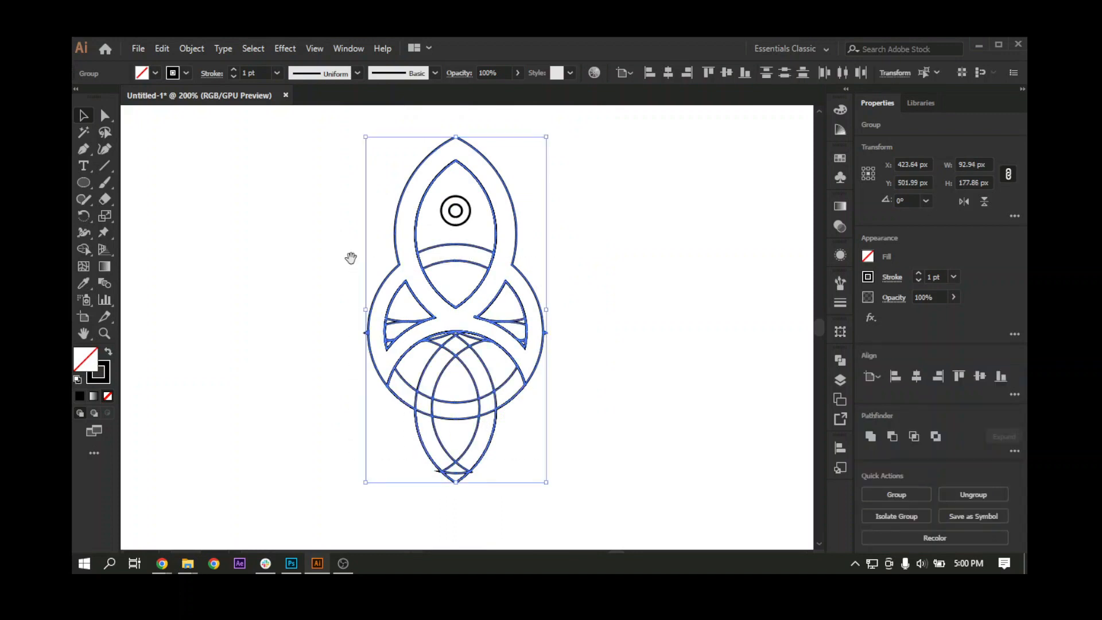
pyautogui.scroll(-2, 351, 255)
pyautogui.click(85, 250)
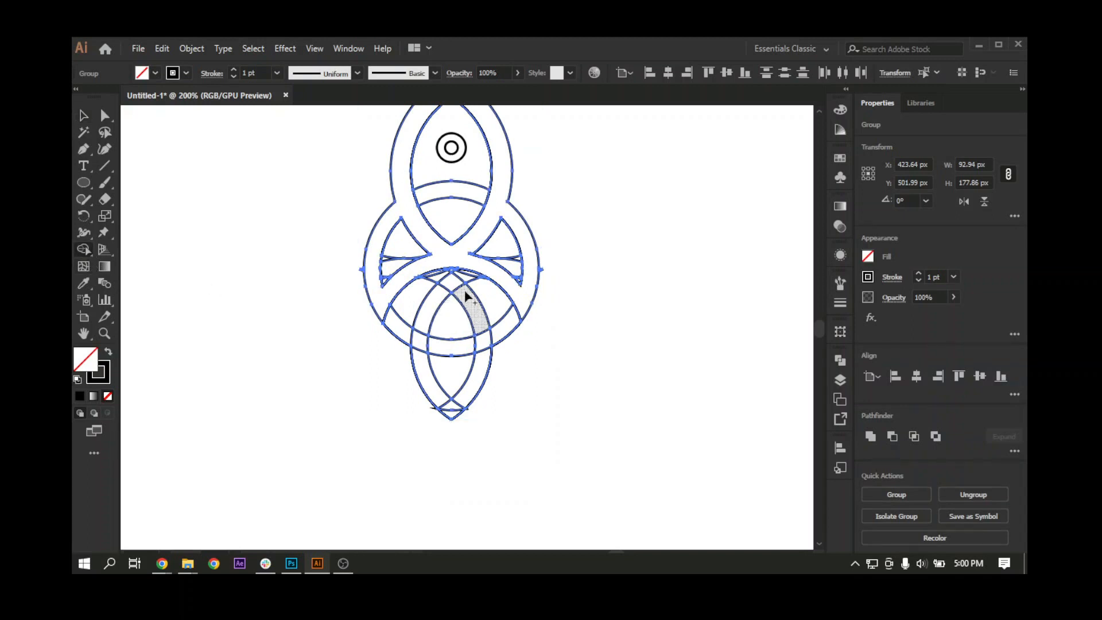
pyautogui.moveTo(454, 287)
pyautogui.mouseDown()
pyautogui.moveTo(476, 322)
pyautogui.moveTo(466, 393)
pyautogui.mouseUp()
pyautogui.moveTo(455, 288)
pyautogui.mouseDown()
pyautogui.moveTo(479, 328)
pyautogui.moveTo(482, 376)
pyautogui.mouseUp()
pyautogui.moveTo(451, 412); pyautogui.dragTo(450, 409)
pyautogui.moveTo(426, 317); pyautogui.dragTo(447, 290)
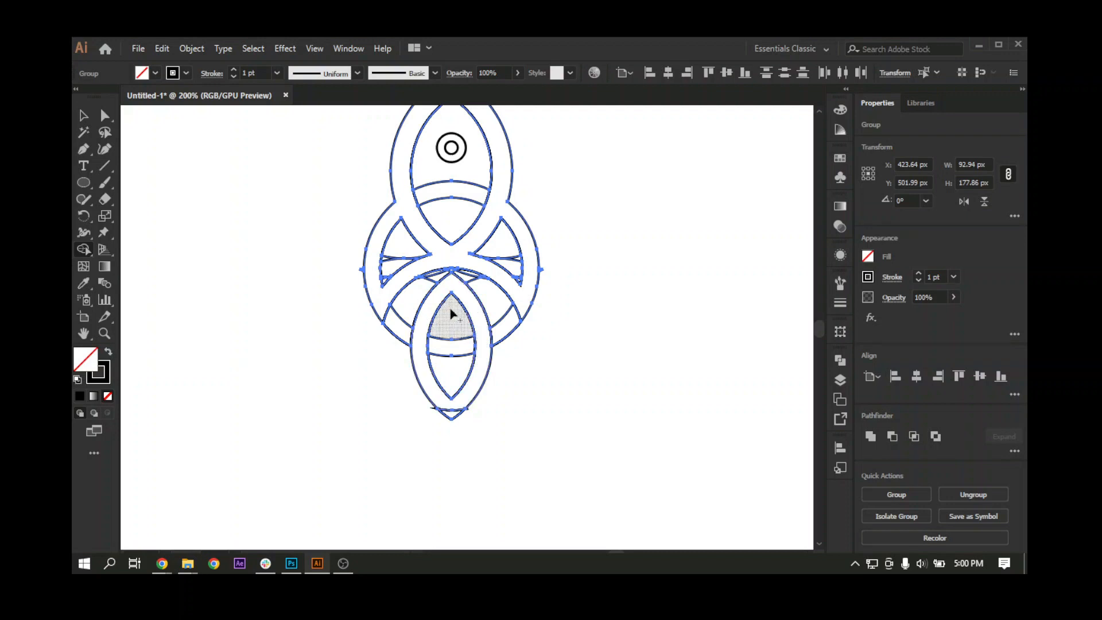
# Step: Move the merged lower group aside to check its shape, and undo the move
pyautogui.press('space')
pyautogui.moveTo(445, 454); pyautogui.dragTo(440, 422)
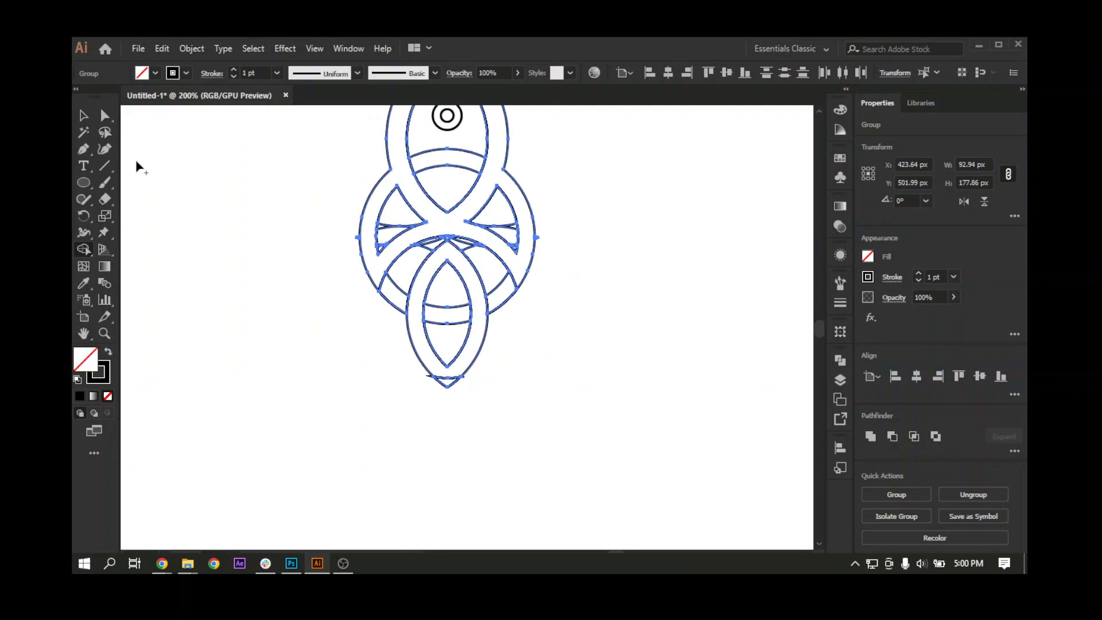
pyautogui.click(83, 116)
pyautogui.click(256, 308)
pyautogui.moveTo(403, 360); pyautogui.dragTo(325, 396)
pyautogui.hotkey('ctrl', 'z')
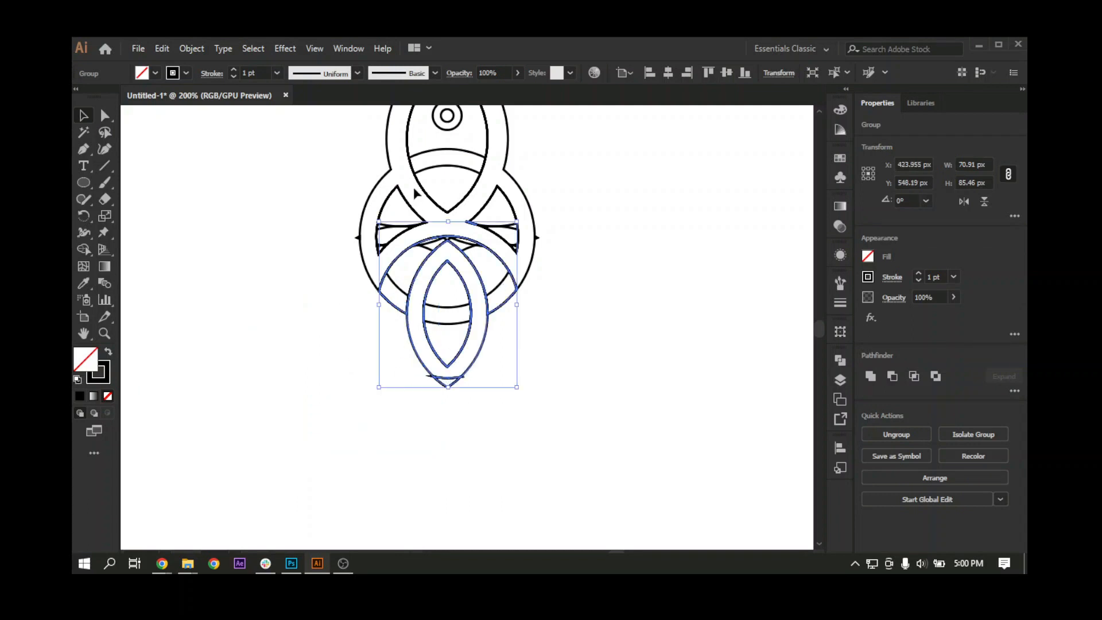
# Step: Select the upper and lower merged groups with the small double circle and move them left of the leftover pieces to X 288.82 px
pyautogui.keyDown('shift'); pyautogui.click(390, 168); pyautogui.keyUp('shift')
pyautogui.press('space')
pyautogui.moveTo(402, 183); pyautogui.dragTo(477, 346)
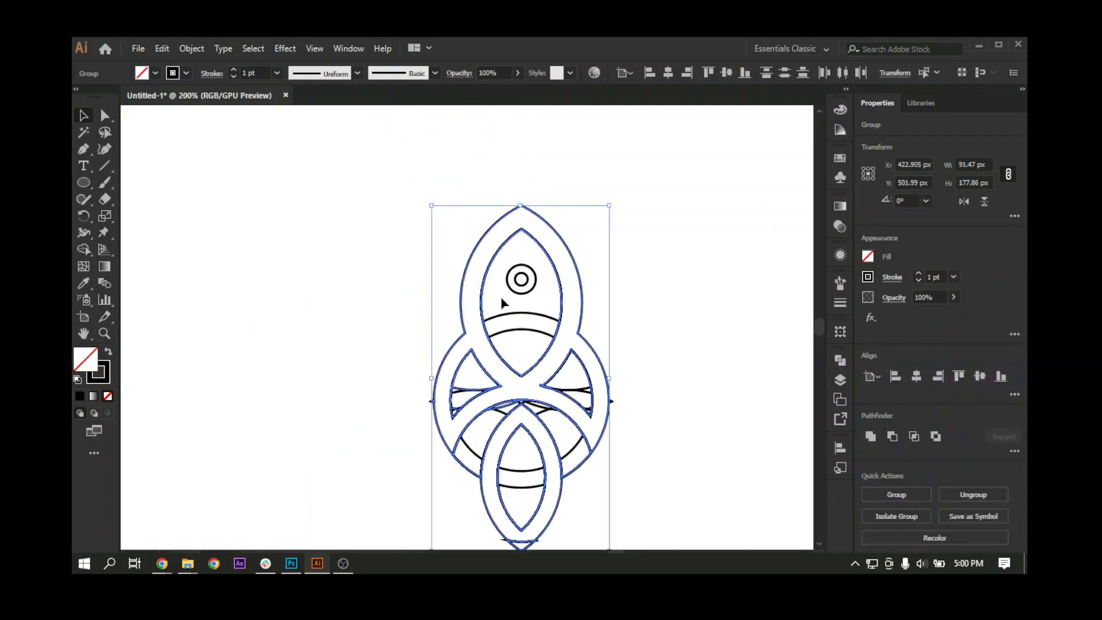
pyautogui.keyDown('shift'); pyautogui.click(523, 291); pyautogui.keyUp('shift')
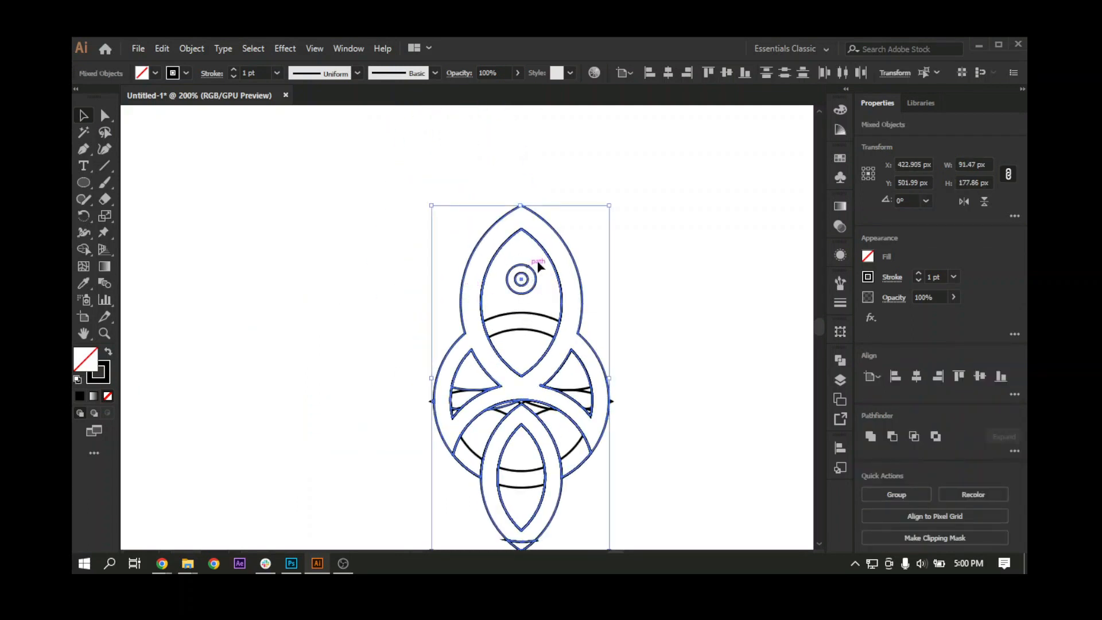
pyautogui.moveTo(546, 253); pyautogui.dragTo(287, 289)
pyautogui.press('space')
pyautogui.moveTo(370, 441); pyautogui.dragTo(312, 413)
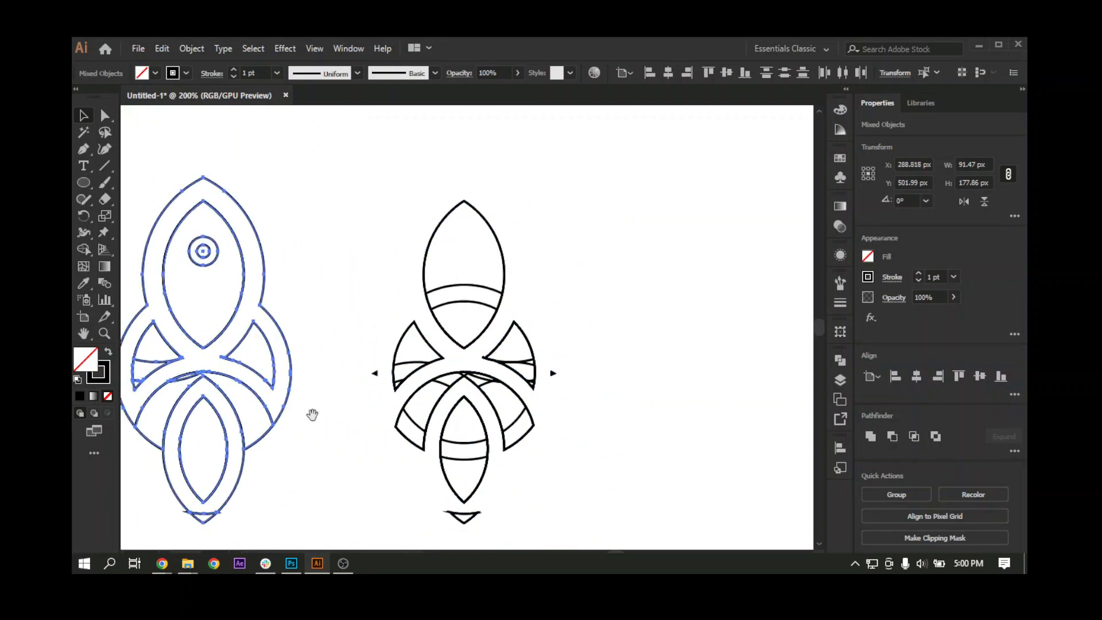
# Step: Ungroup the lower group and delete its leftover fin-shaped path behind the lower almond
pyautogui.click(264, 477)
pyautogui.click(242, 473)
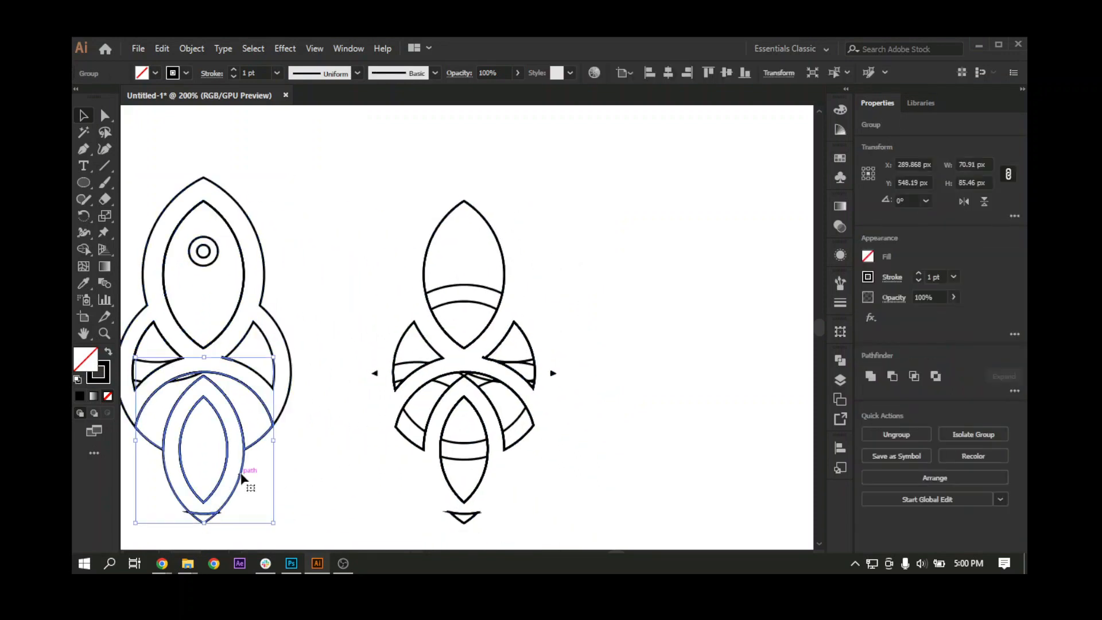
pyautogui.rightClick(240, 473)
pyautogui.click(346, 365)
pyautogui.click(276, 443)
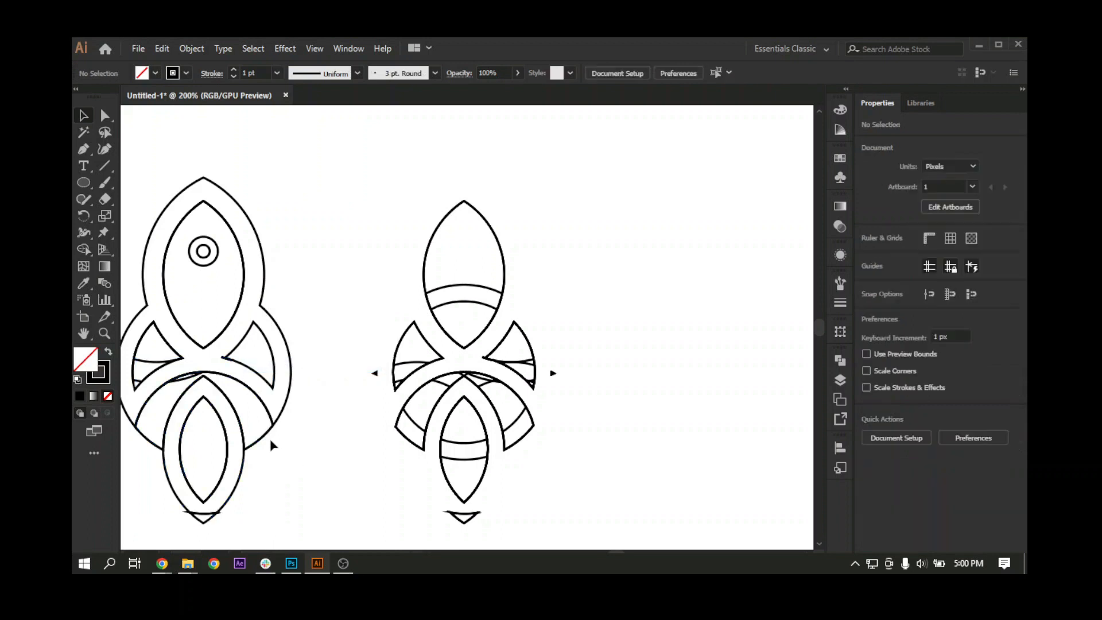
pyautogui.click(264, 442)
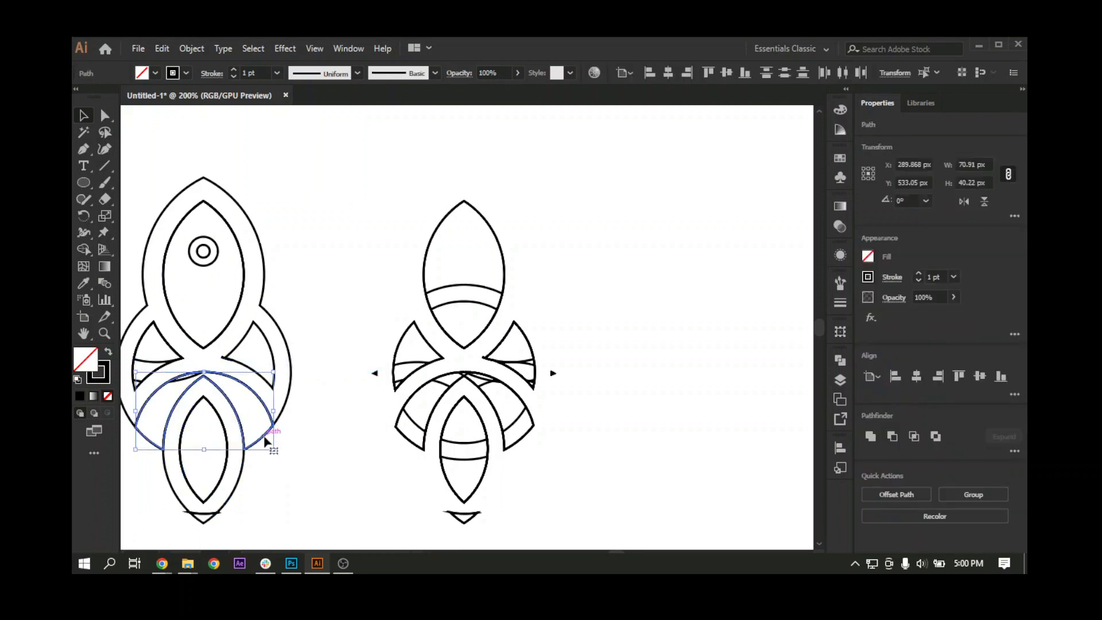
pyautogui.click(259, 436)
# Step: Select the lower almond ring with its bottom tip piece and merge the tip into the ring using the Shape Builder
pyautogui.click(211, 517)
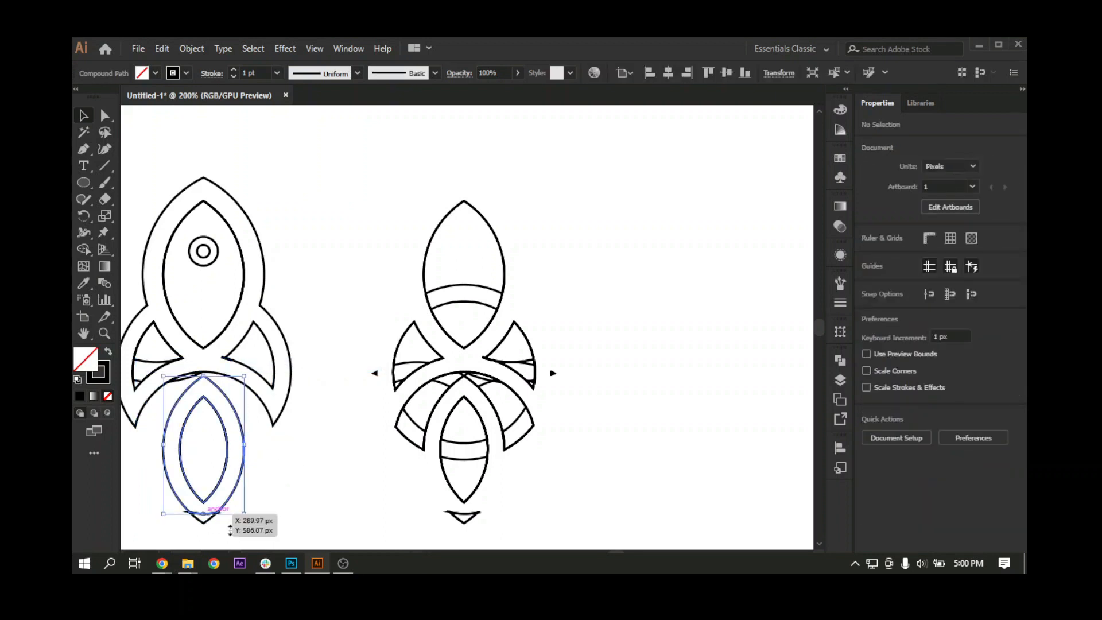
pyautogui.hotkey('ctrl', 'z')
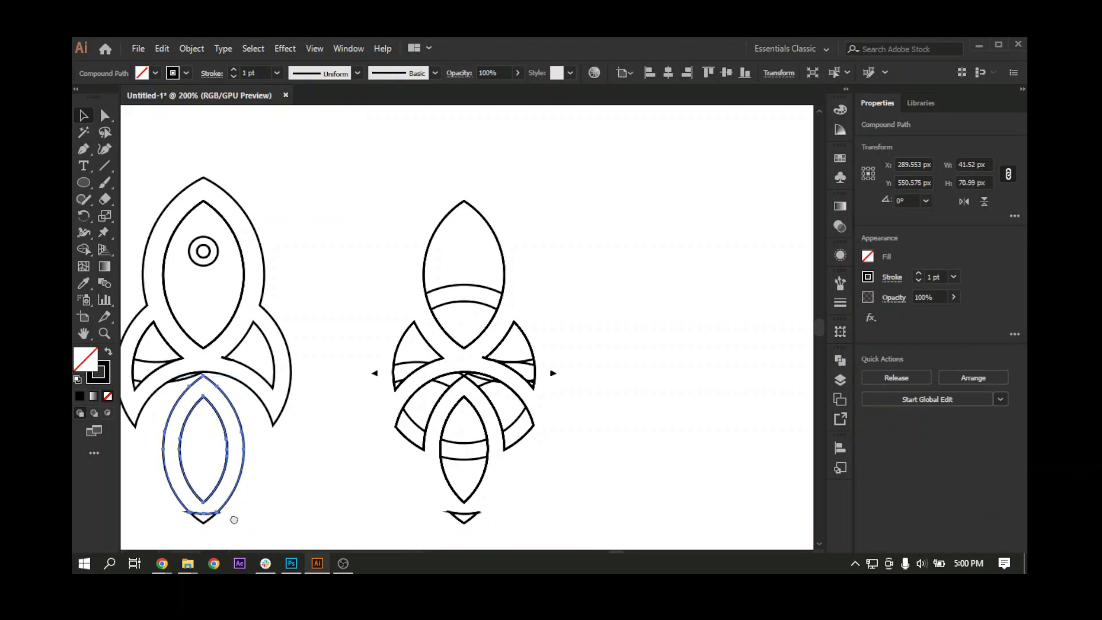
pyautogui.moveTo(234, 519); pyautogui.dragTo(245, 458)
pyautogui.keyDown('shift'); pyautogui.click(210, 459); pyautogui.keyUp('shift')
pyautogui.hotkey('ctrl', '=')
pyautogui.hotkey('ctrl', '=')
pyautogui.hotkey('ctrl', '=')
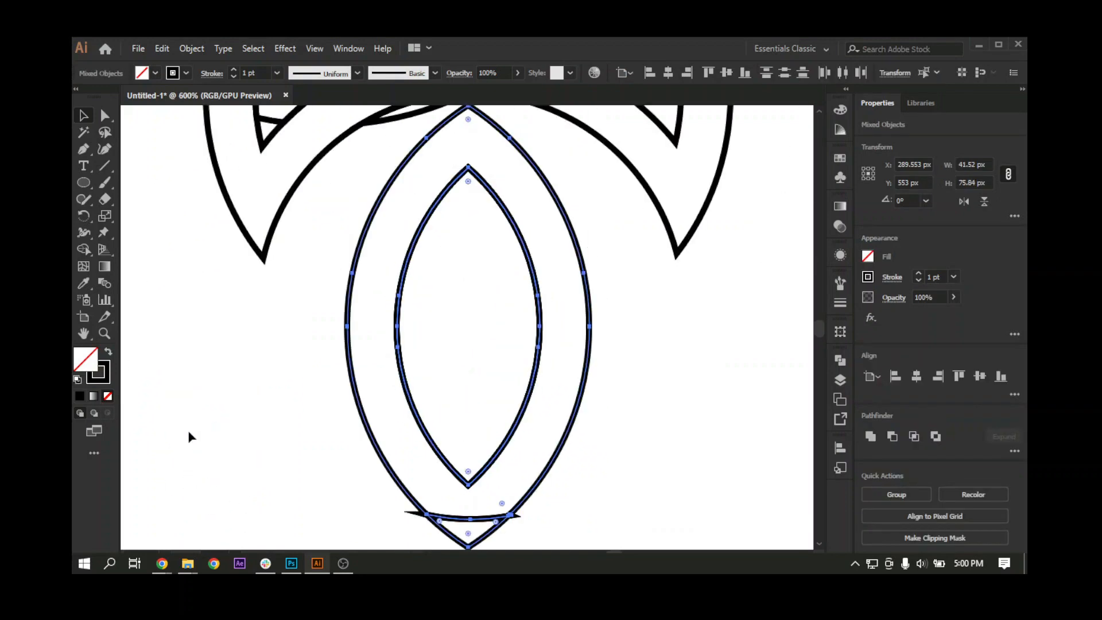
pyautogui.click(84, 249)
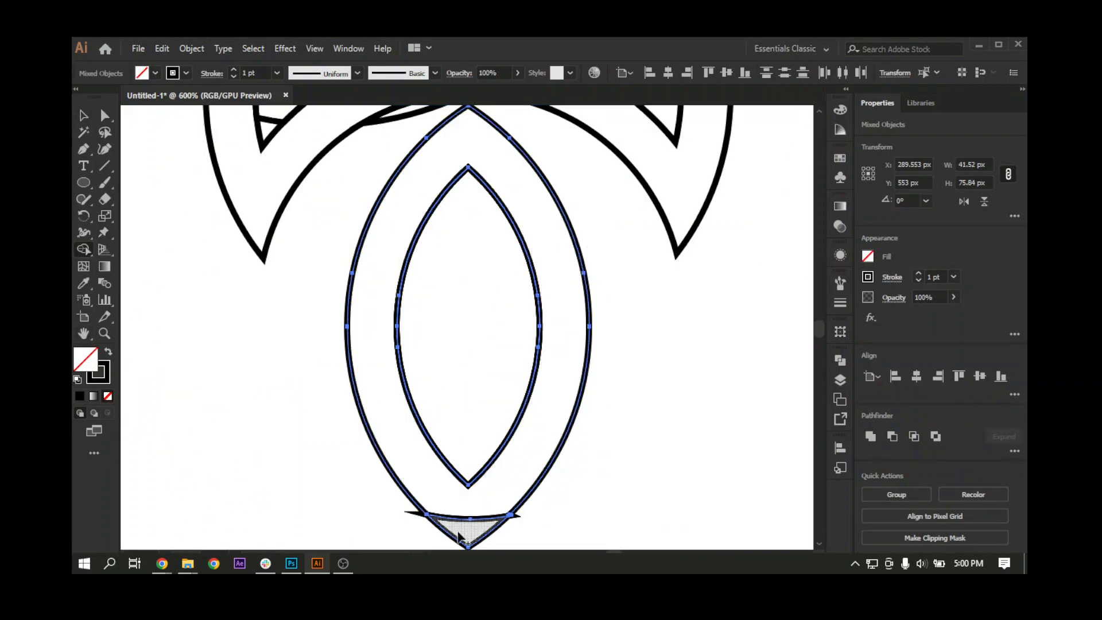
pyautogui.moveTo(463, 533); pyautogui.dragTo(477, 508)
pyautogui.click(83, 119)
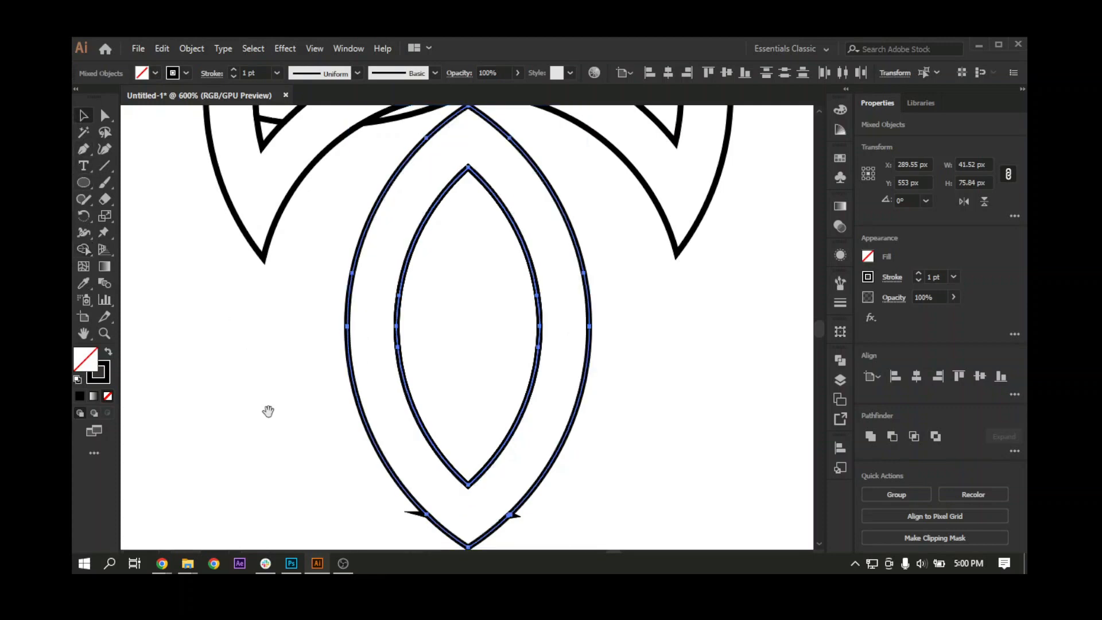
# Step: Move the lower almond ring aside to check for leftover paths beneath it, and undo the move
pyautogui.moveTo(268, 411); pyautogui.dragTo(258, 327)
pyautogui.click(259, 330)
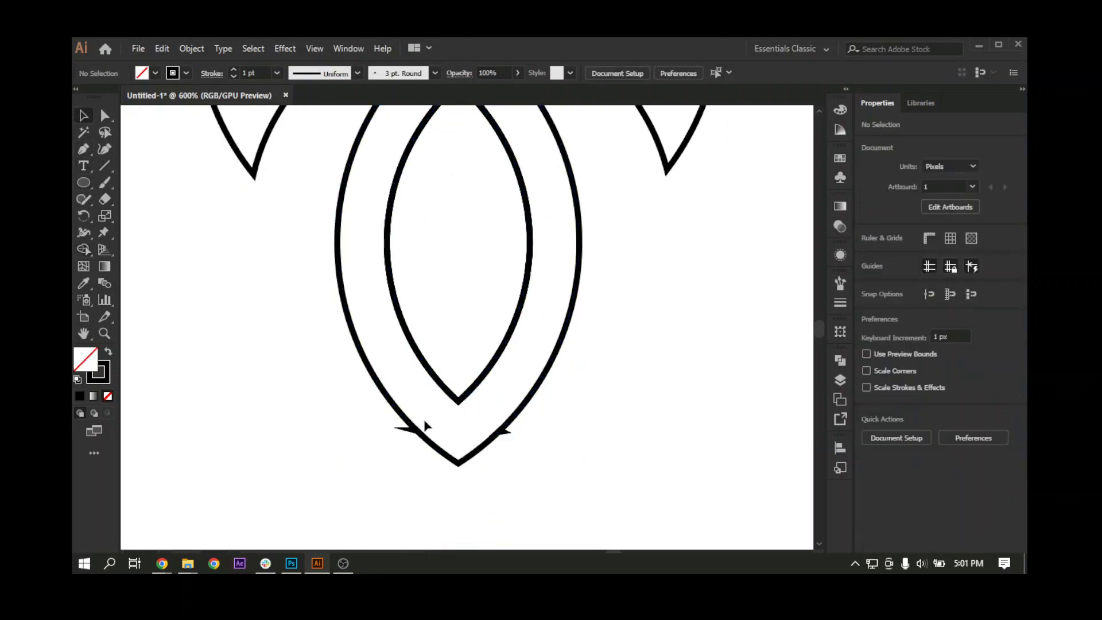
pyautogui.moveTo(383, 457); pyautogui.dragTo(315, 440)
pyautogui.click(410, 441)
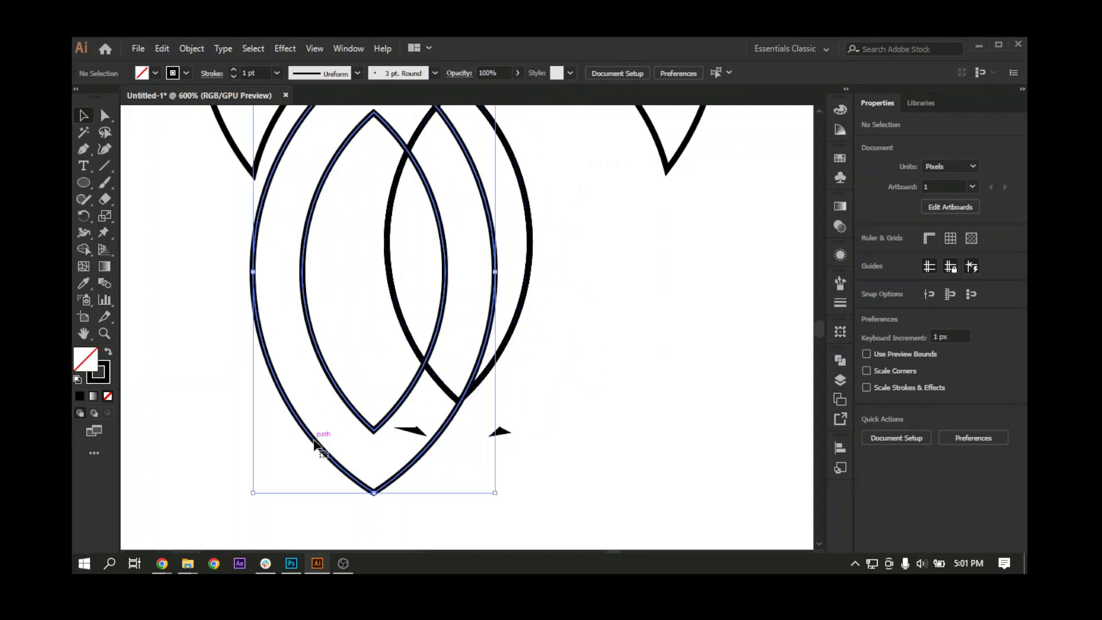
pyautogui.moveTo(447, 352); pyautogui.dragTo(445, 443)
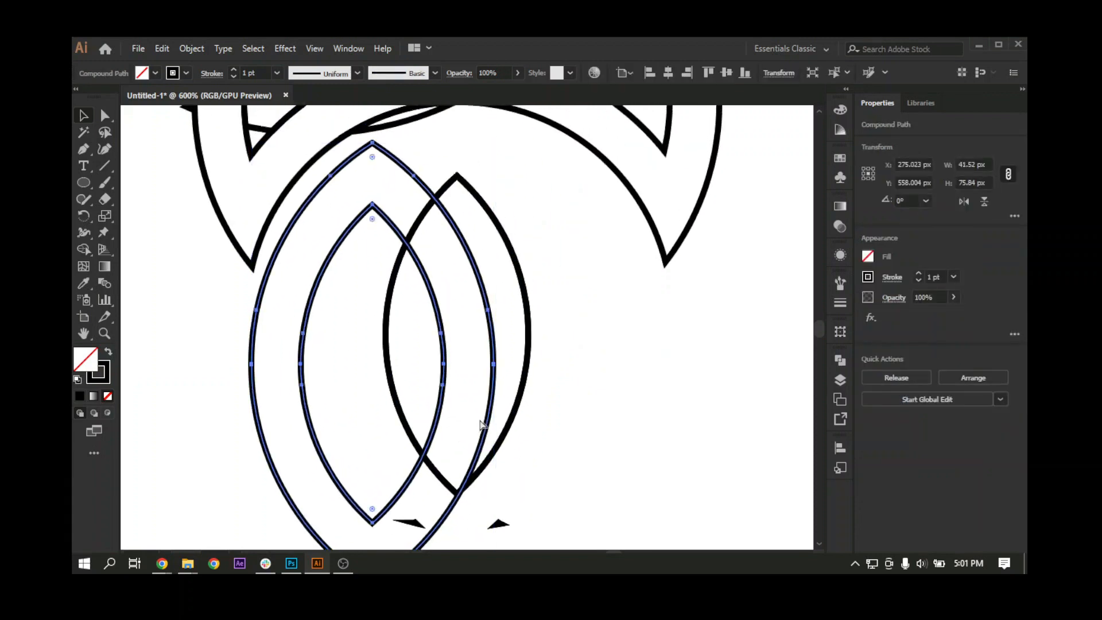
pyautogui.hotkey('ctrl', 'z')
pyautogui.click(455, 408)
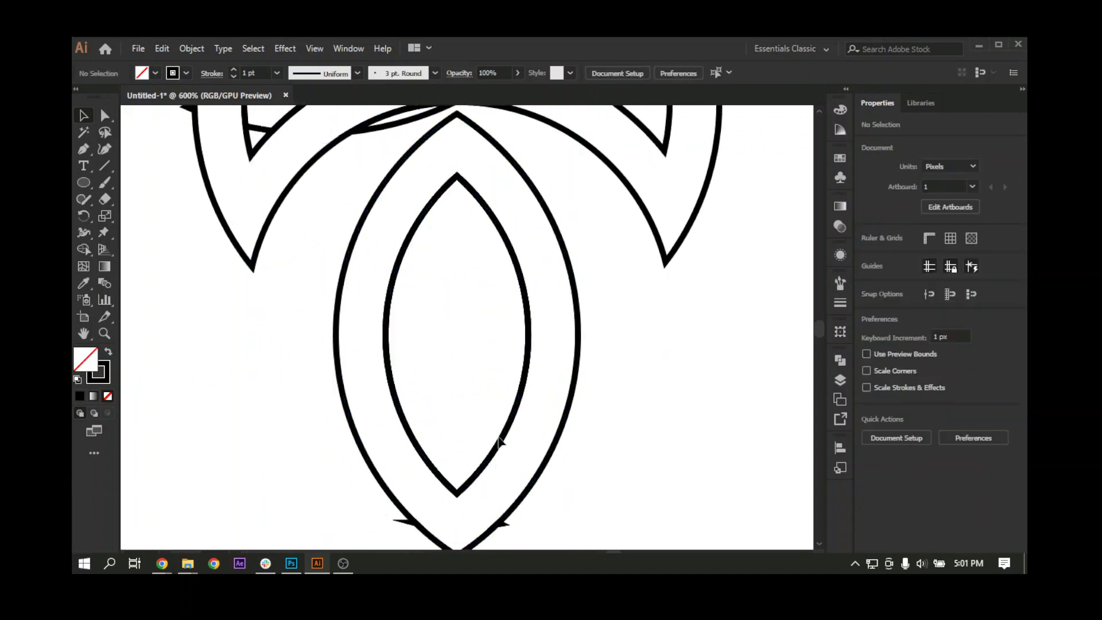
# Step: Delete the duplicate inner almond path and the thin stray path crossing the lower almond's tip
pyautogui.moveTo(502, 437); pyautogui.dragTo(325, 456)
pyautogui.press('Delete')
pyautogui.moveTo(588, 550); pyautogui.dragTo(587, 548)
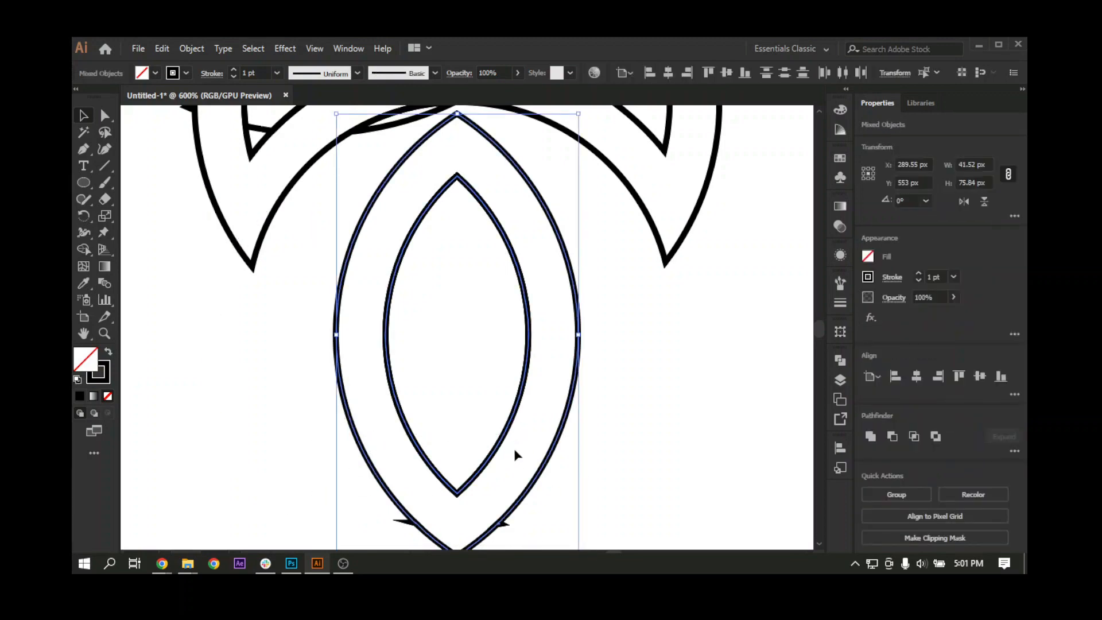
pyautogui.keyDown('shift'); pyautogui.click(542, 472); pyautogui.keyUp('shift')
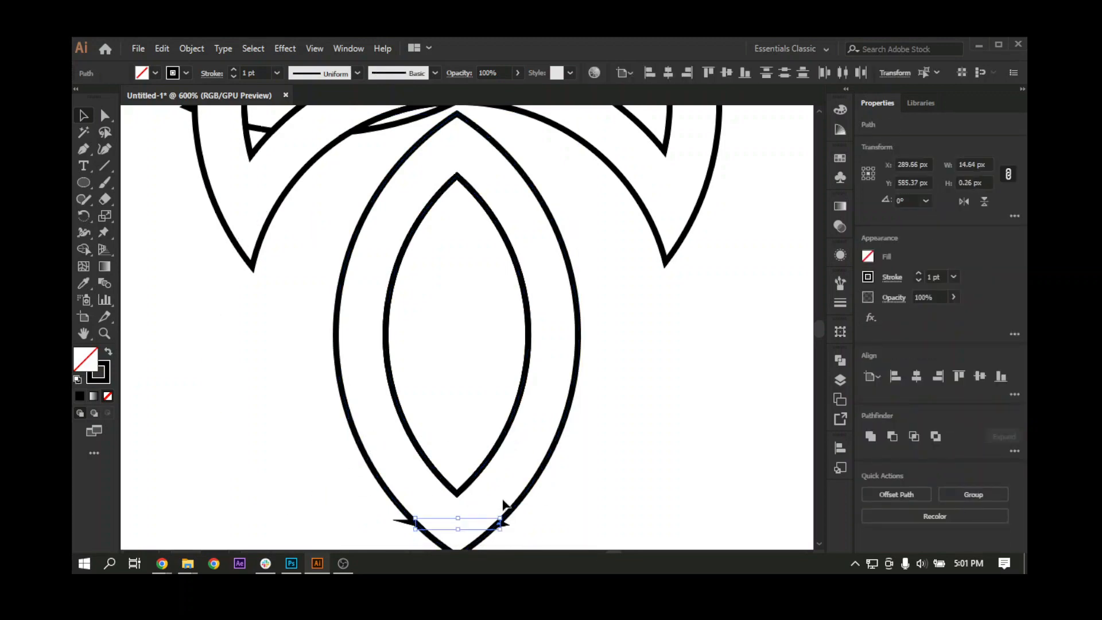
pyautogui.press('Delete')
# Step: Ungroup the upper merged shape and delete the thin leftover sliver beneath the arch between the fins
pyautogui.scroll(3, 458, 337)
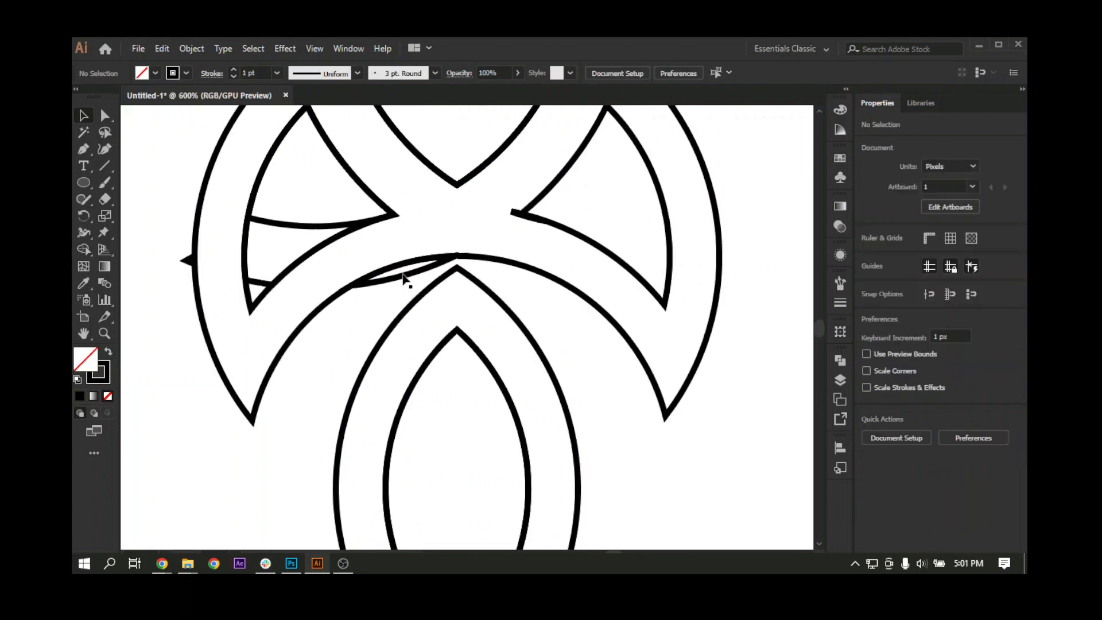
pyautogui.moveTo(404, 274); pyautogui.dragTo(385, 325)
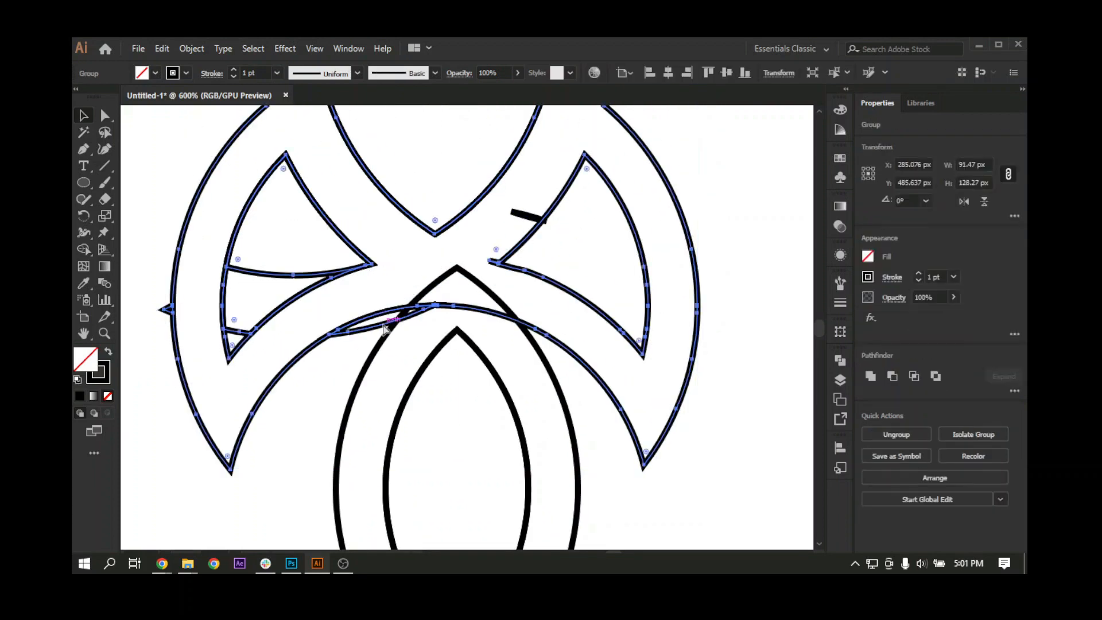
pyautogui.hotkey('ctrl', 'z')
pyautogui.rightClick(400, 262)
pyautogui.click(454, 379)
pyautogui.click(356, 336)
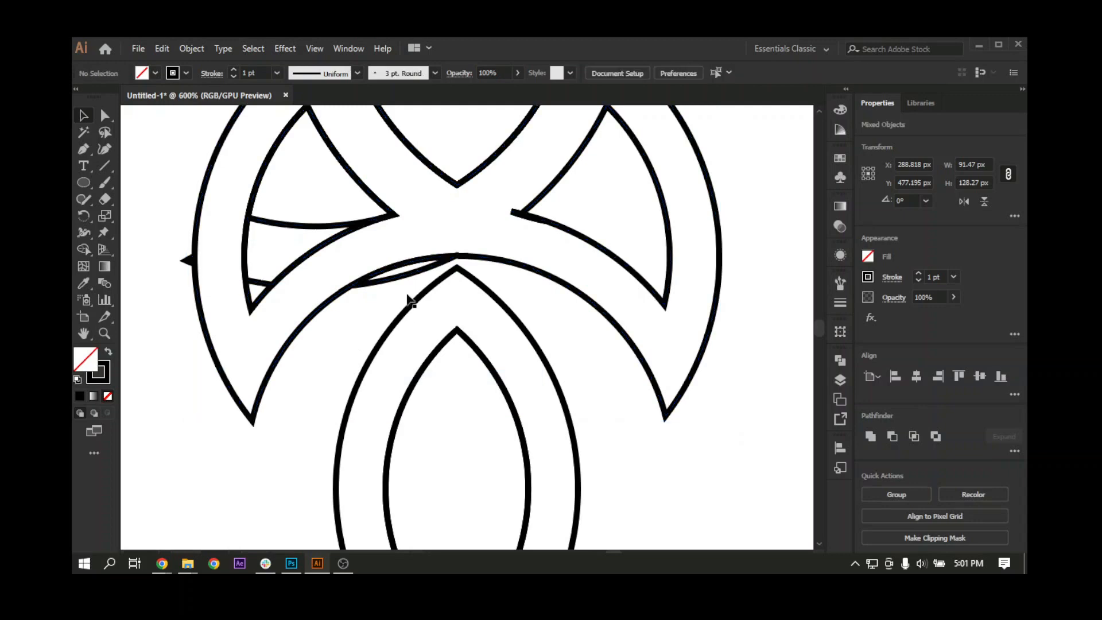
pyautogui.click(406, 280)
pyautogui.press('Delete')
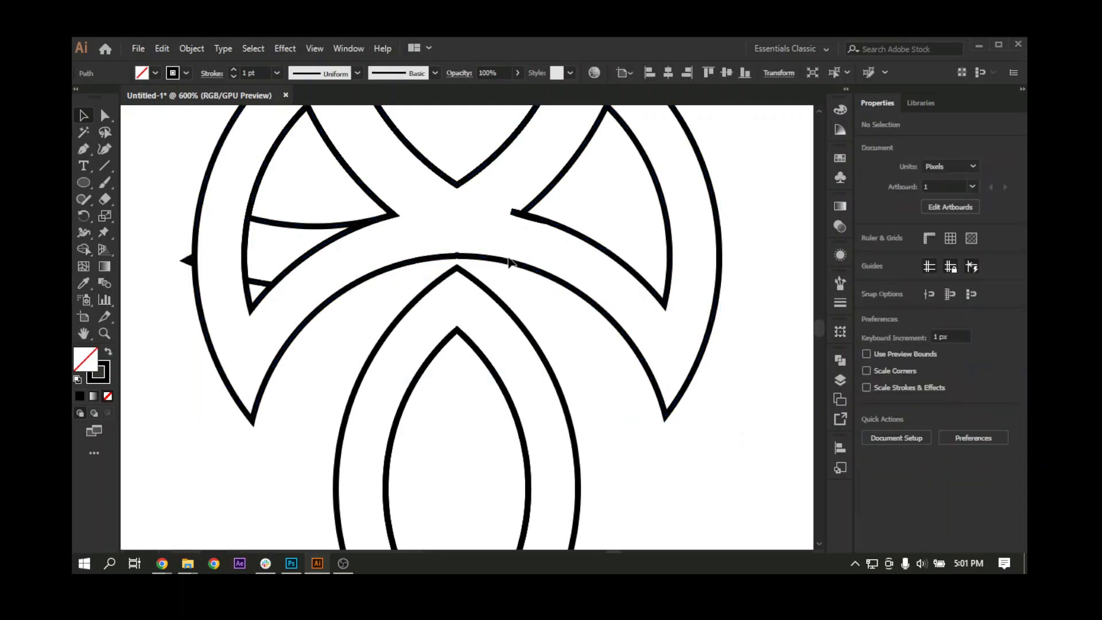
# Step: Delete the tiny stray piece at the right fin cutout's inner corner and release the upper outline's compound path
pyautogui.moveTo(514, 214); pyautogui.dragTo(517, 226)
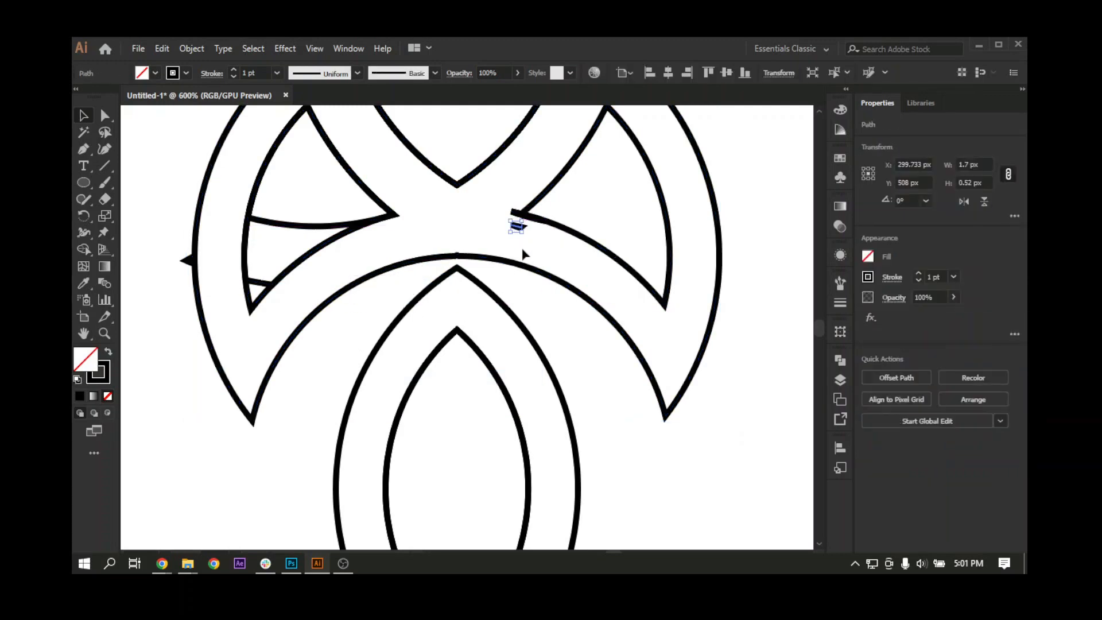
pyautogui.press('Delete')
pyautogui.click(516, 215)
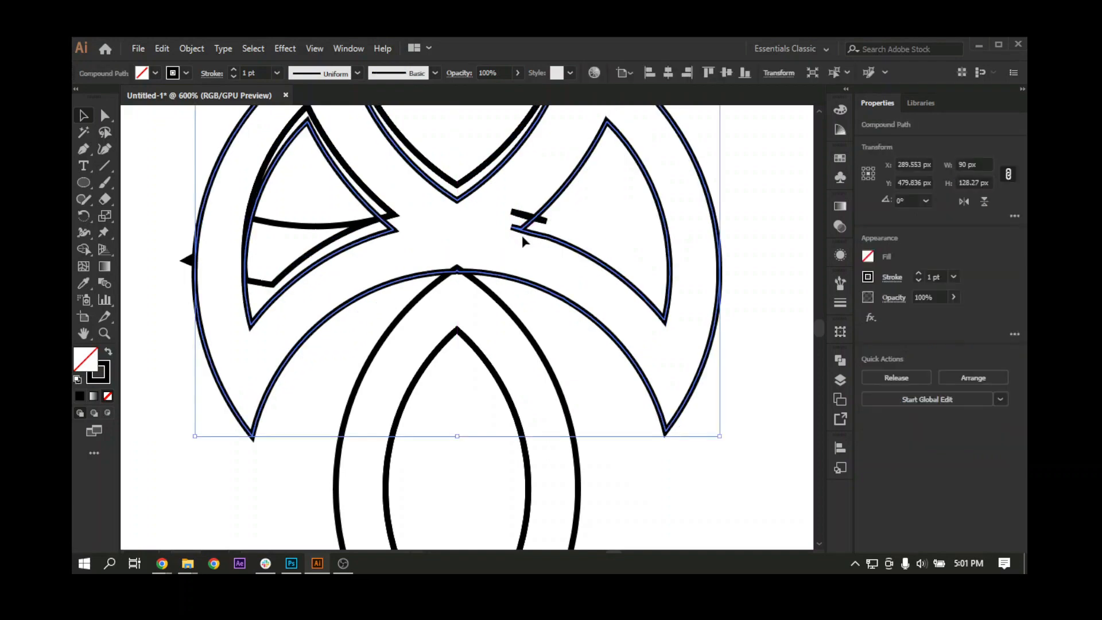
pyautogui.rightClick(506, 201)
pyautogui.click(550, 301)
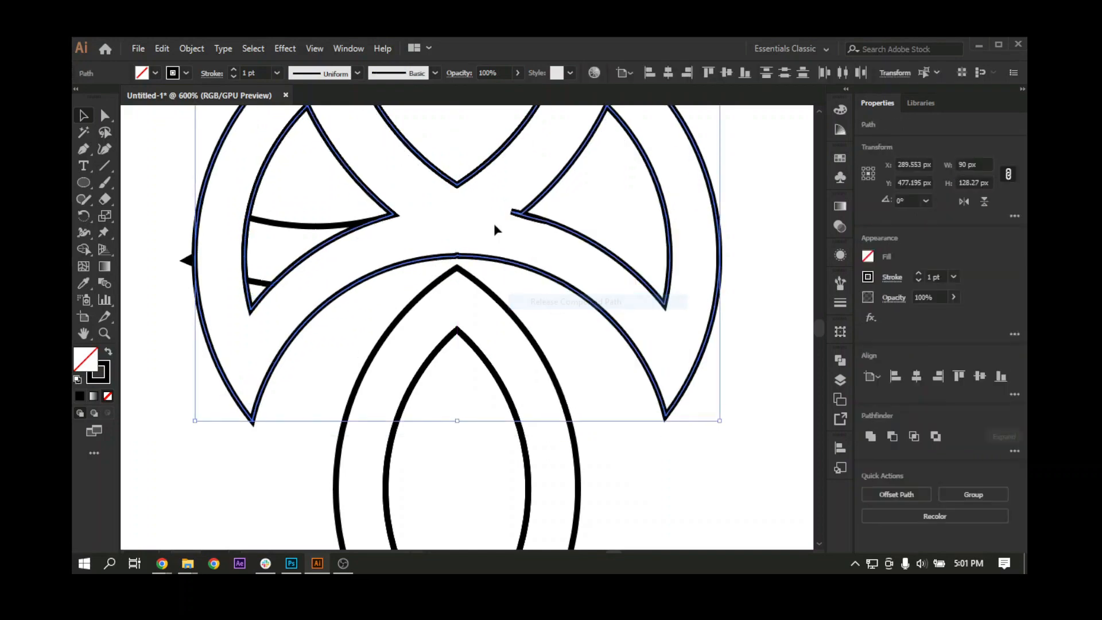
# Step: Move the right fin cutout slightly to check its inner corner, and undo the move
pyautogui.click(494, 221)
pyautogui.moveTo(519, 223); pyautogui.dragTo(521, 229)
pyautogui.hotkey('ctrl', 'z')
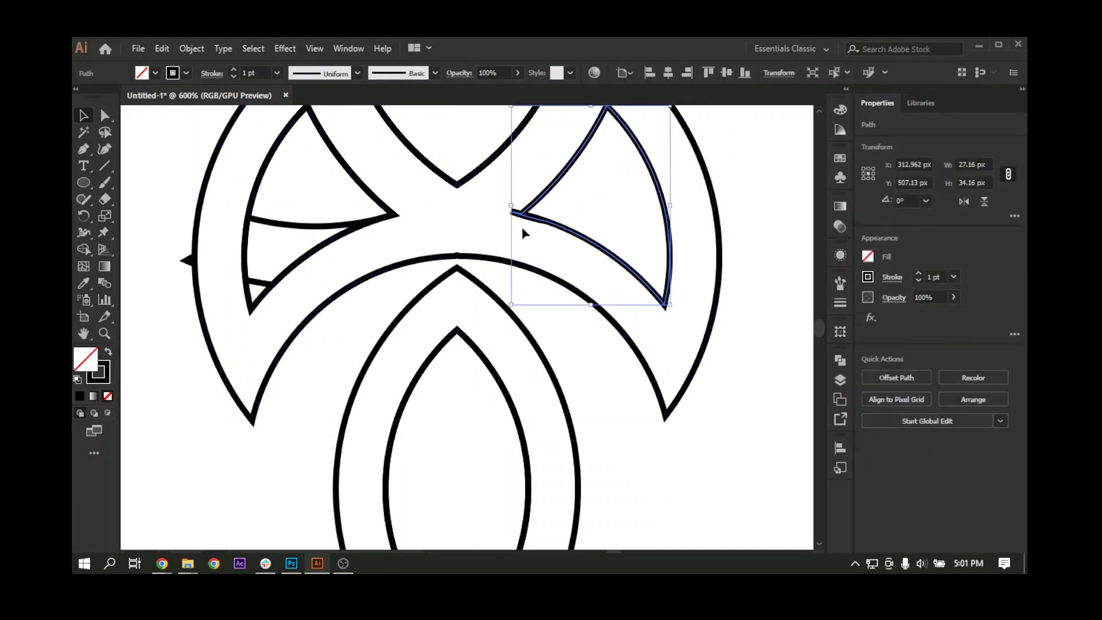
pyautogui.click(537, 216)
pyautogui.click(537, 218)
# Step: Delete the two leftover pieces inside the left fin cutout and the small spike on the left fin's outer edge
pyautogui.moveTo(336, 239); pyautogui.dragTo(364, 261)
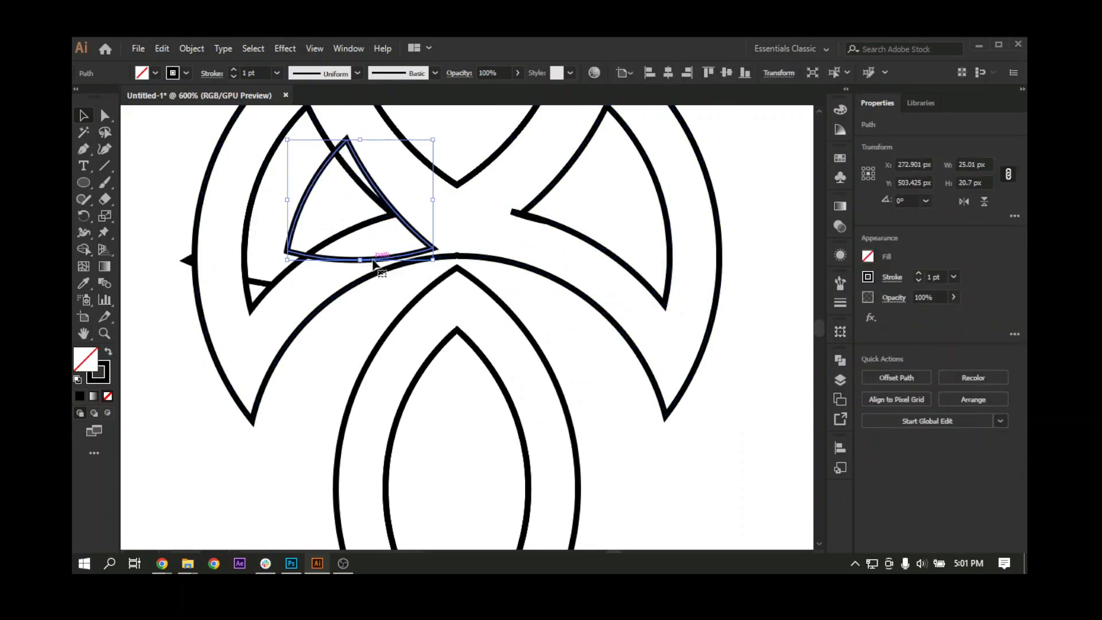
pyautogui.press('Delete')
pyautogui.moveTo(259, 281); pyautogui.dragTo(281, 261)
pyautogui.press('Delete')
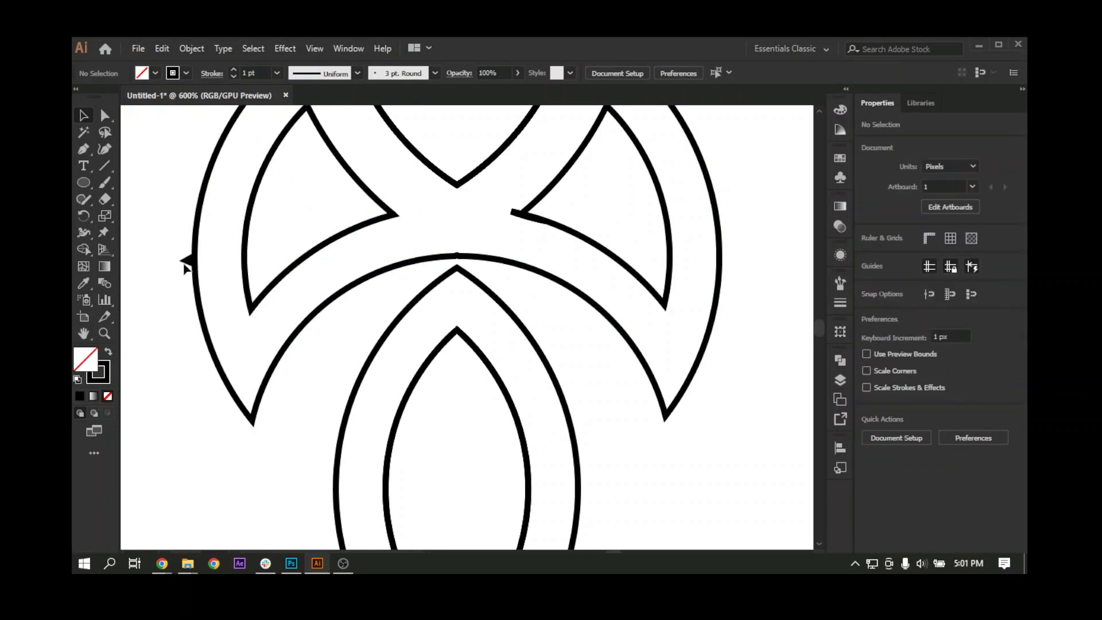
pyautogui.moveTo(190, 260); pyautogui.dragTo(184, 272)
pyautogui.press('Delete')
# Step: Delete the duplicate copies of the upper inner almond, keeping a single path in place
pyautogui.scroll(-3, 440, 267)
pyautogui.moveTo(438, 262); pyautogui.dragTo(396, 339)
pyautogui.moveTo(422, 285); pyautogui.dragTo(320, 304)
pyautogui.click(477, 278)
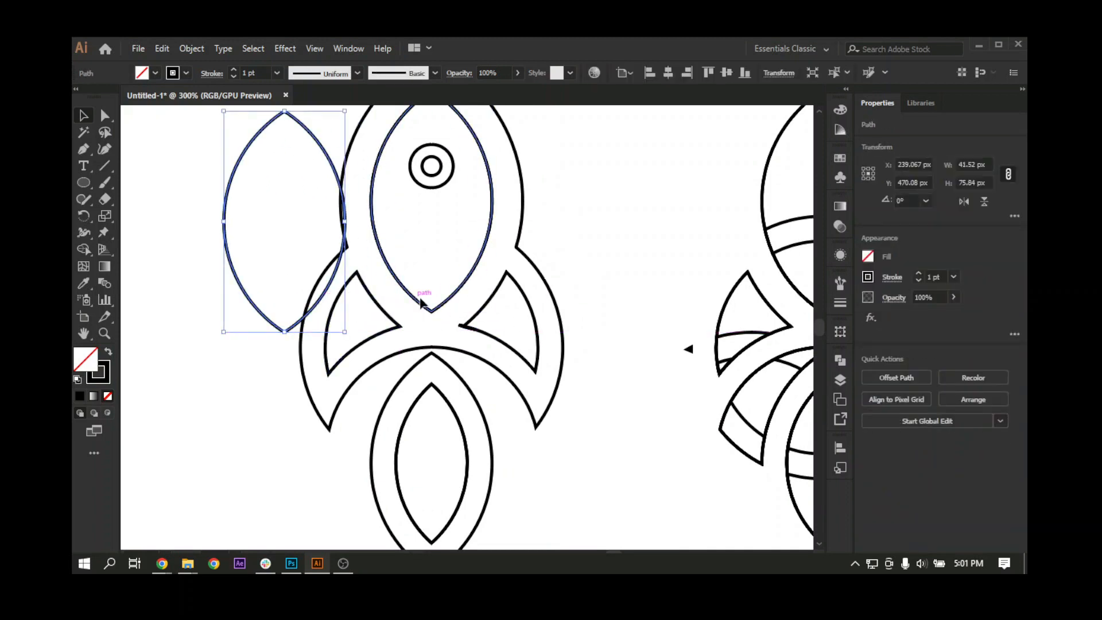
pyautogui.press('Delete')
pyautogui.moveTo(474, 273); pyautogui.dragTo(292, 296)
pyautogui.press('Delete')
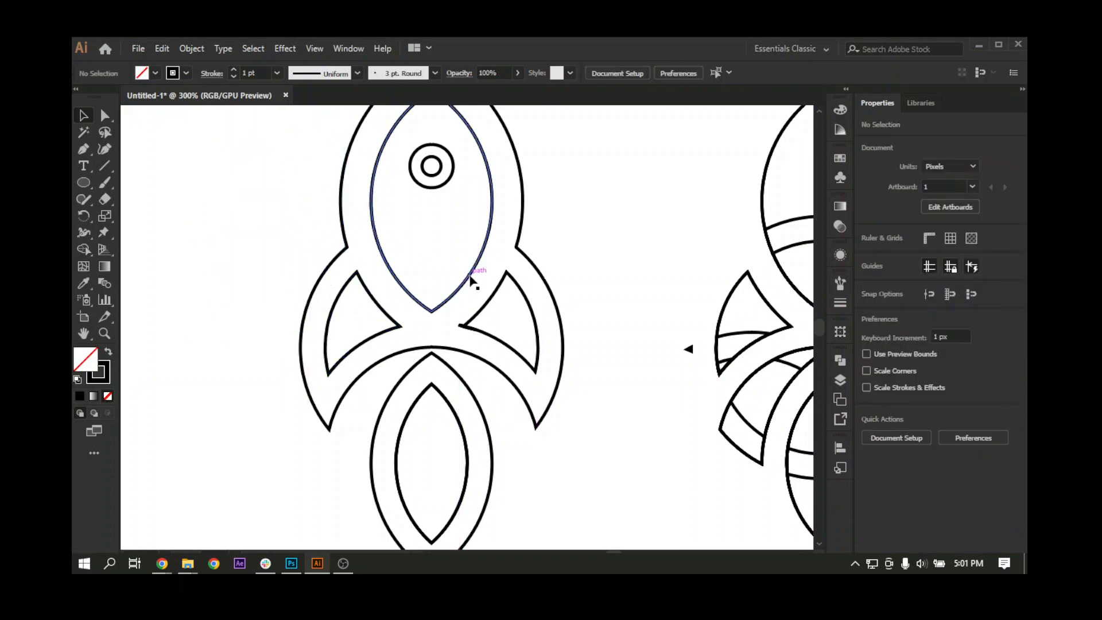
pyautogui.moveTo(467, 277); pyautogui.dragTo(269, 288)
pyautogui.hotkey('ctrl', 'z')
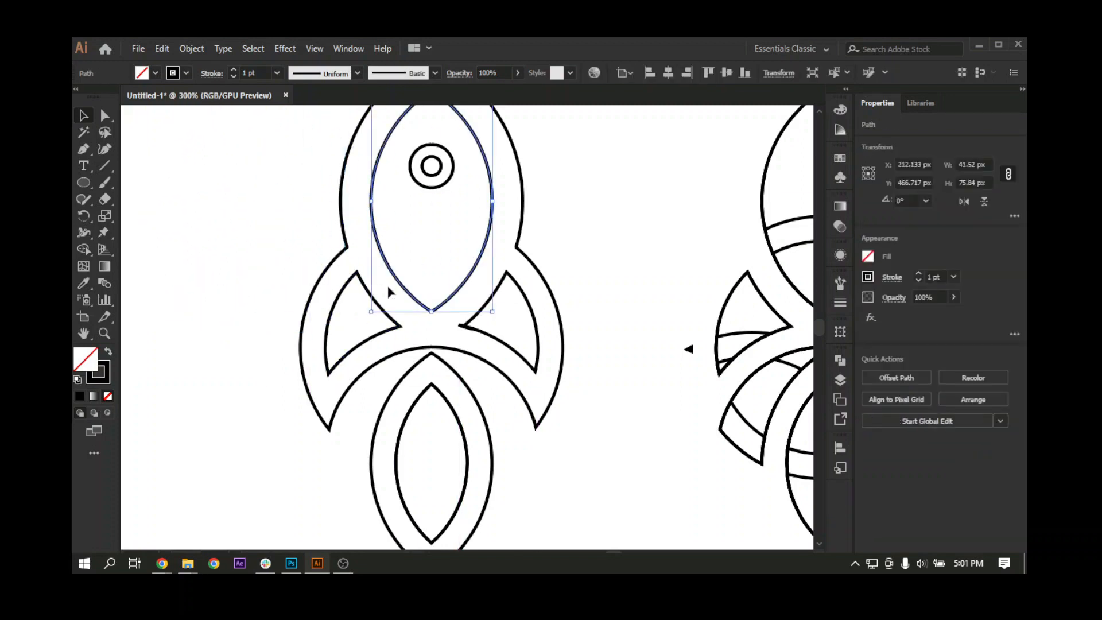
# Step: Move the outer rocket outline aside to check for duplicates beneath it, and undo the move
pyautogui.moveTo(525, 237); pyautogui.dragTo(248, 256)
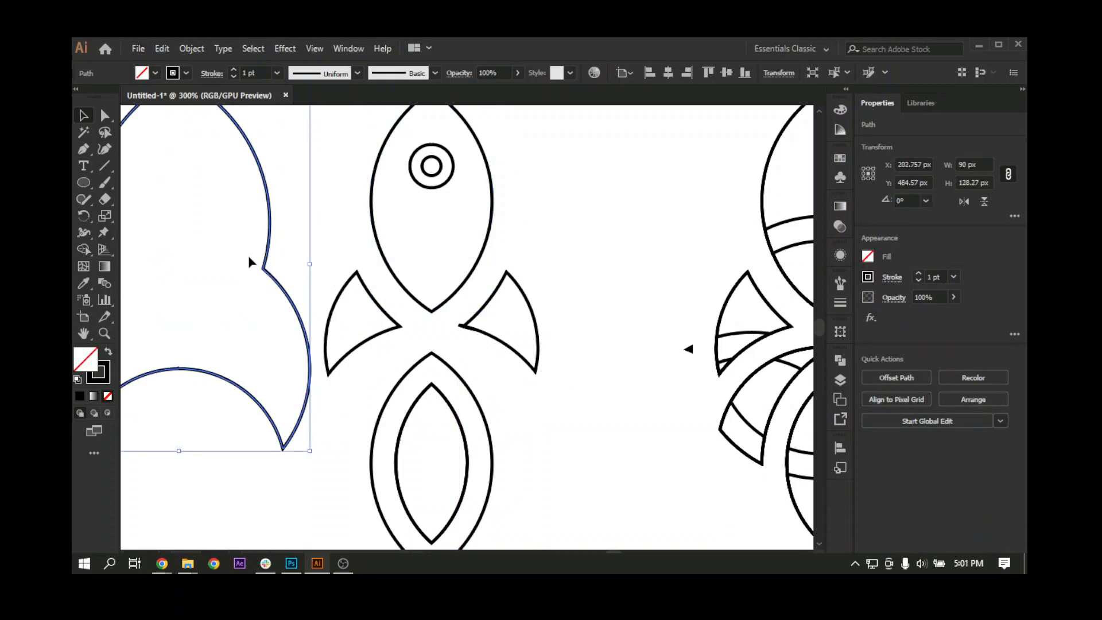
pyautogui.moveTo(367, 332); pyautogui.dragTo(502, 333)
pyautogui.hotkey('ctrl', 'z')
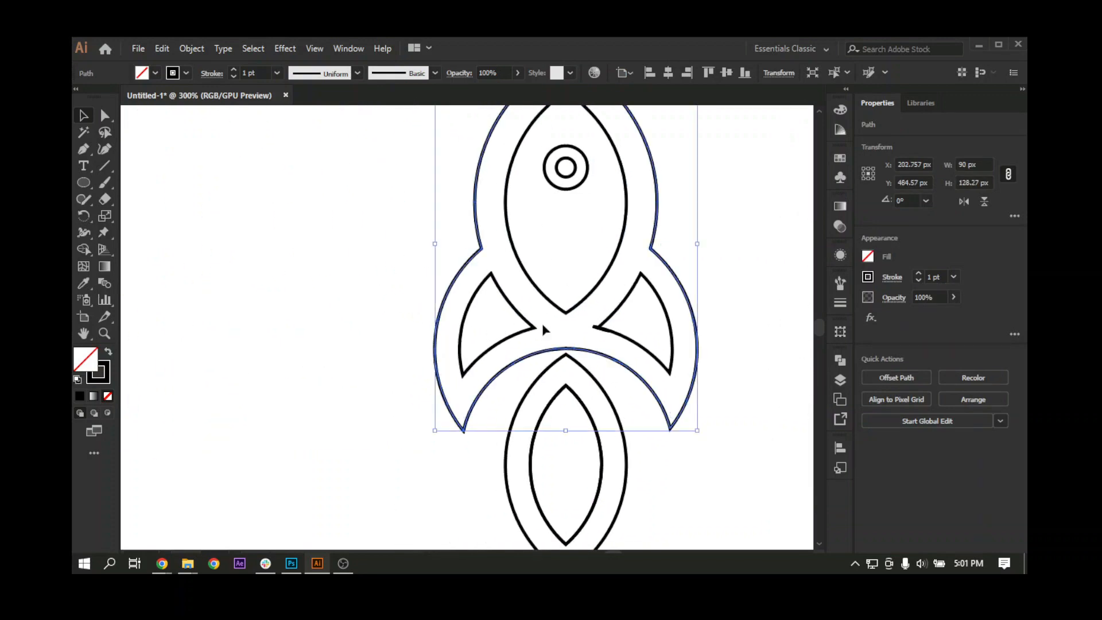
# Step: Select the right fin cutout with its overlapping stray path and remove the protruding sliver at the inner corner using the Shape Builder
pyautogui.scroll(3, 617, 318)
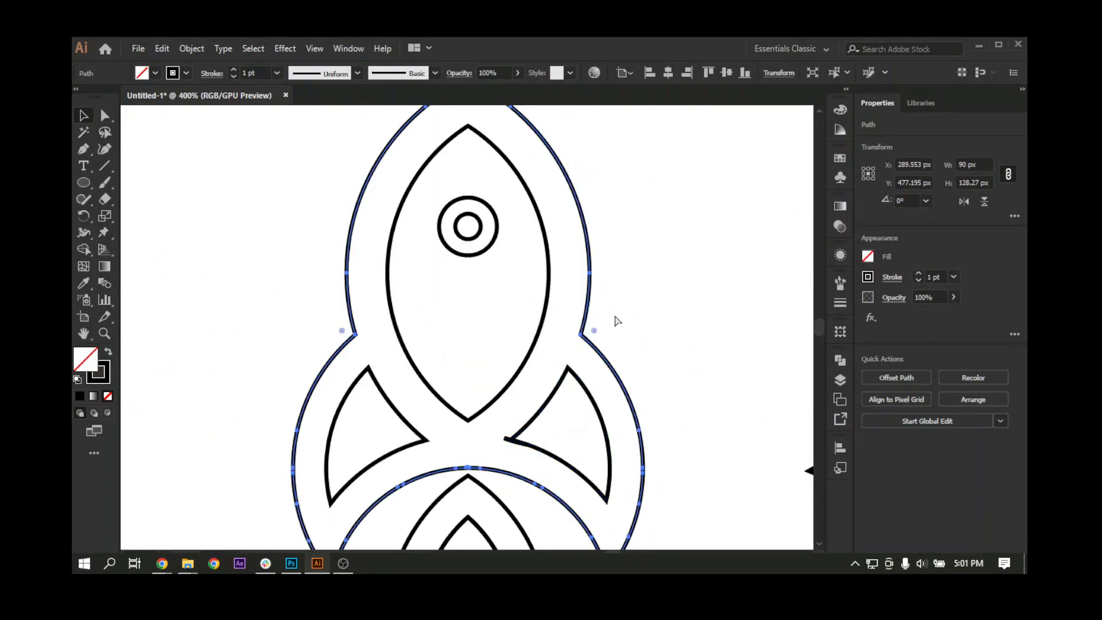
pyautogui.moveTo(563, 390); pyautogui.dragTo(464, 264)
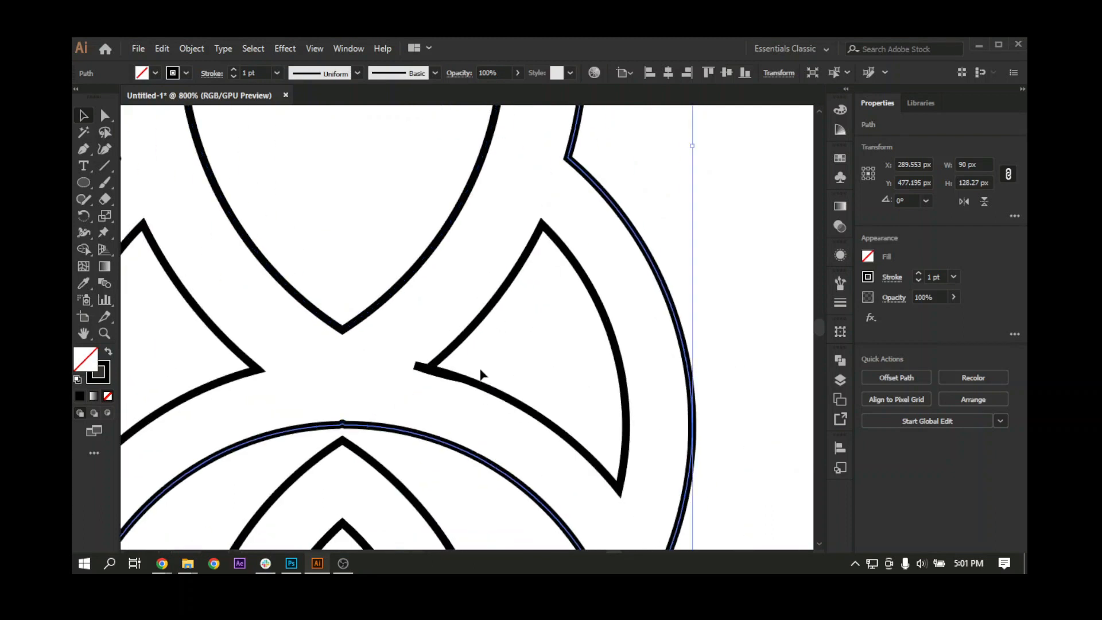
pyautogui.click(481, 371)
pyautogui.scroll(2, 480, 372)
pyautogui.scroll(2, 481, 373)
pyautogui.scroll(-2, 339, 436)
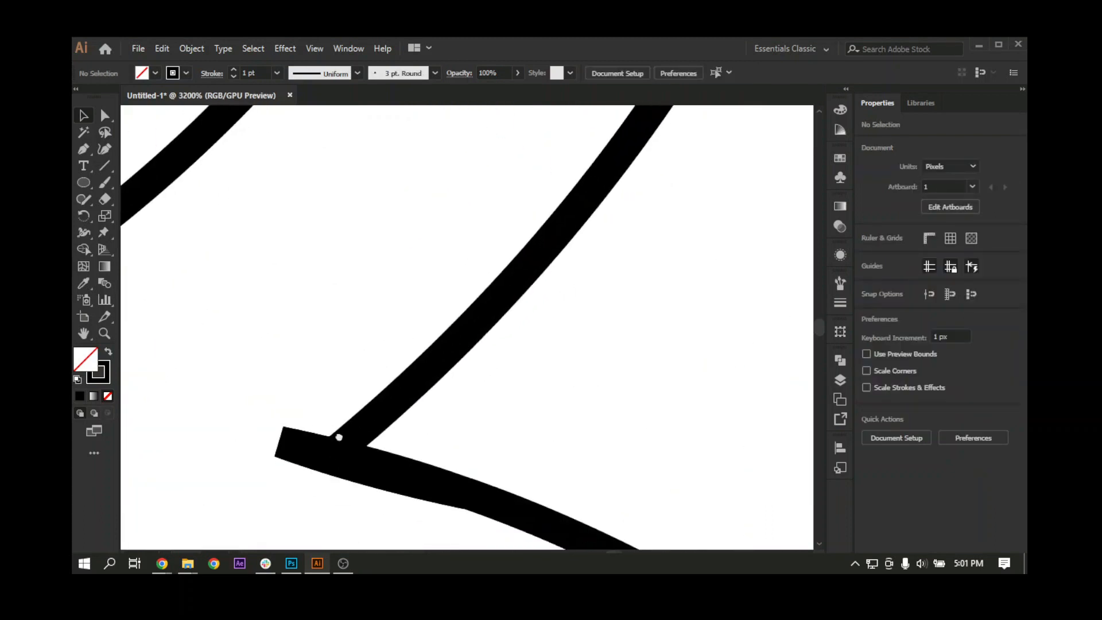
pyautogui.click(373, 431)
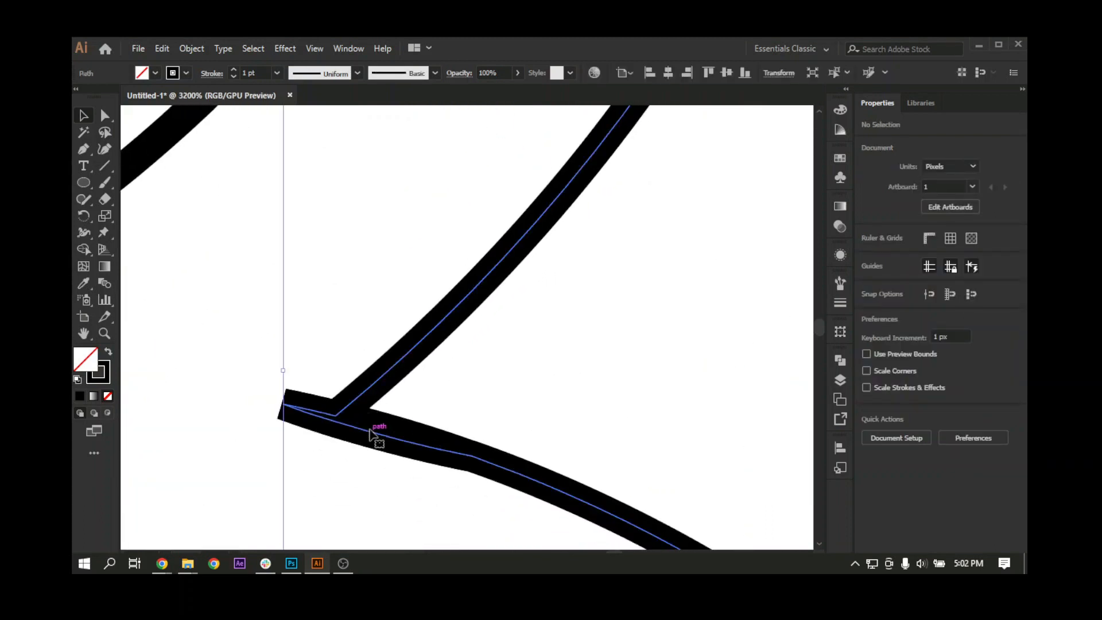
pyautogui.keyDown('shift'); pyautogui.click(366, 404); pyautogui.keyUp('shift')
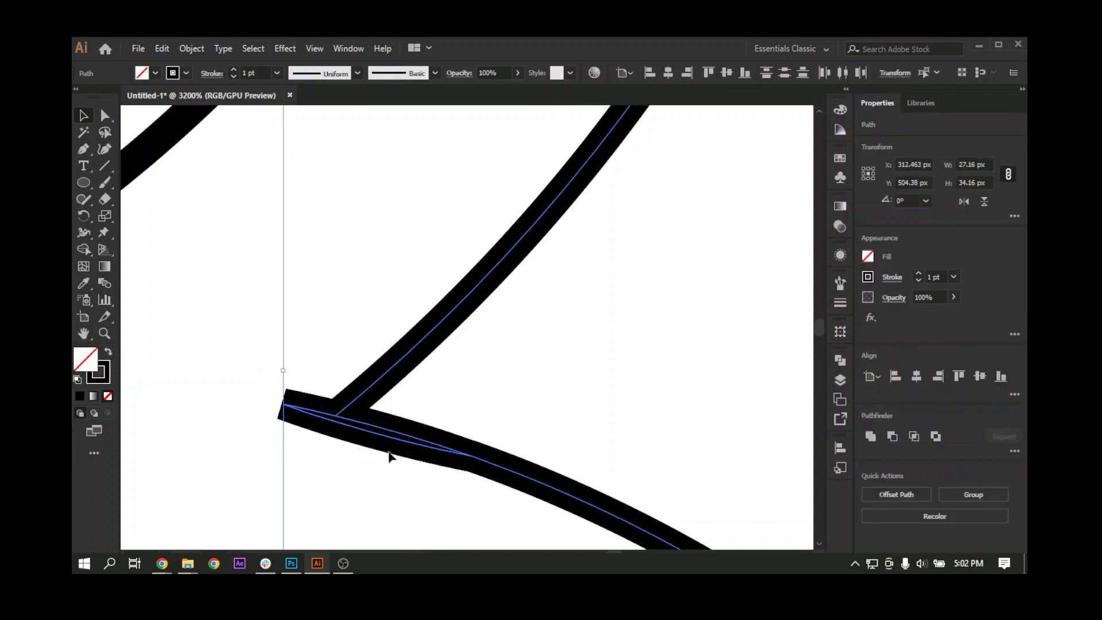
pyautogui.click(89, 248)
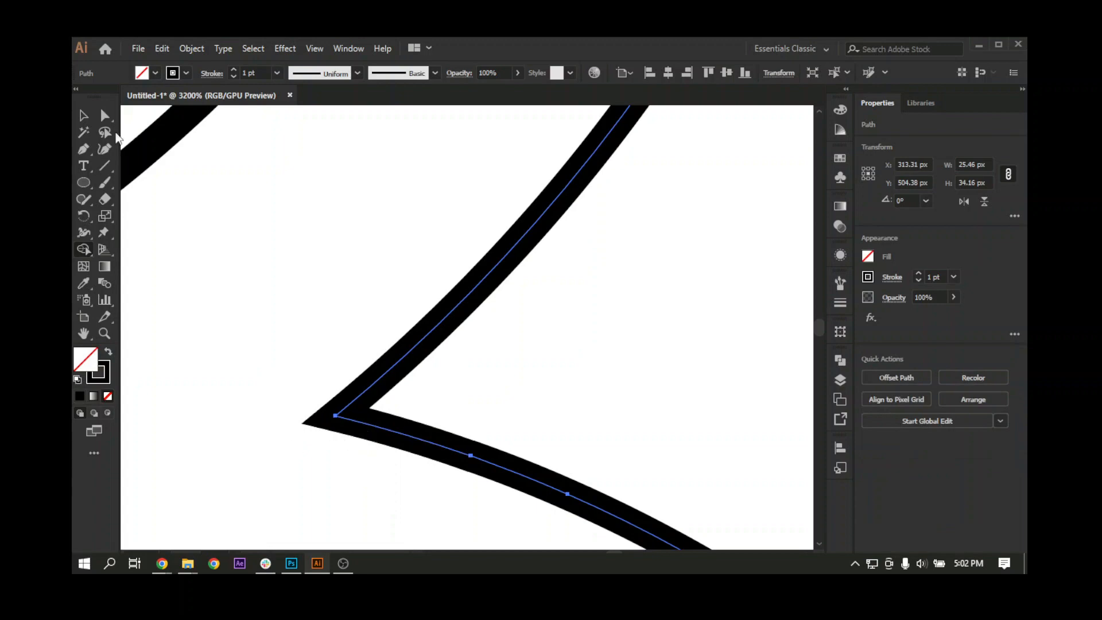
# Step: Select all parts of the cleaned rocket outline, leaving out the separate set of leftover pieces
pyautogui.hotkey('ctrl', '-')
pyautogui.hotkey('ctrl', '-')
pyautogui.hotkey('ctrl', '-')
pyautogui.hotkey('ctrl', '-')
pyautogui.hotkey('ctrl', '-')
pyautogui.hotkey('ctrl', '-')
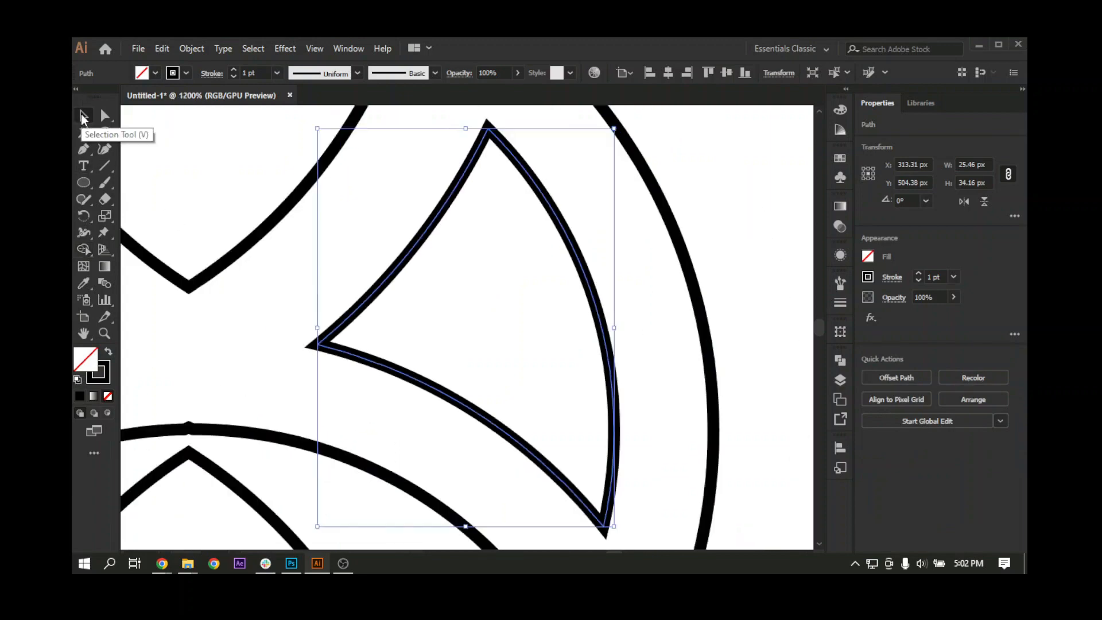
pyautogui.hotkey('ctrl', '-')
pyautogui.hotkey('ctrl', '-')
pyautogui.moveTo(427, 275); pyautogui.dragTo(385, 293)
pyautogui.click(297, 240)
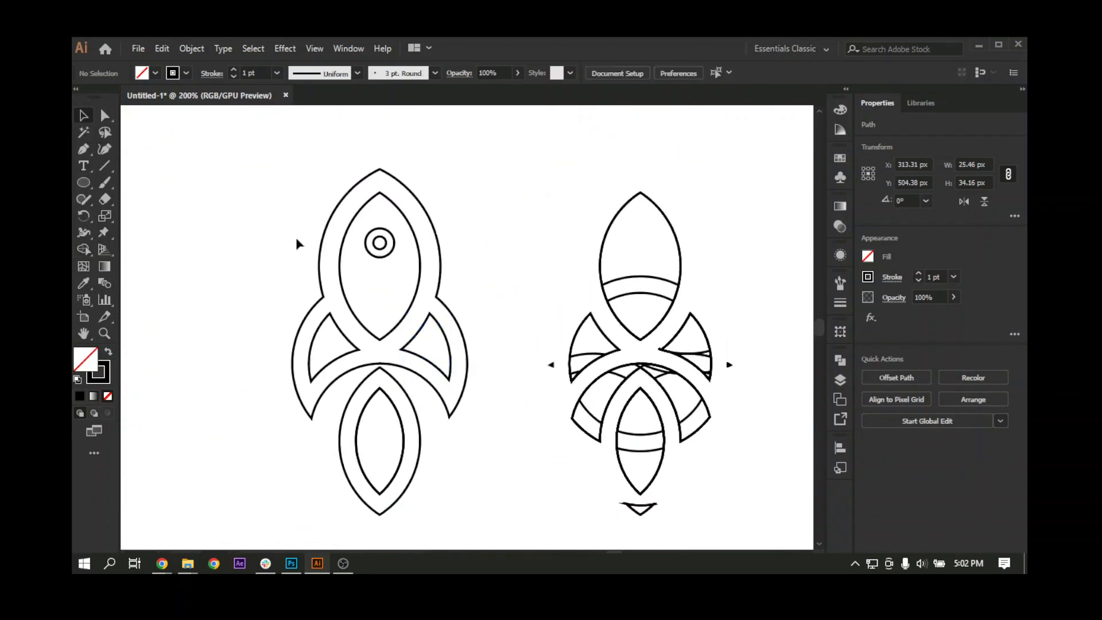
pyautogui.moveTo(293, 215); pyautogui.dragTo(481, 446)
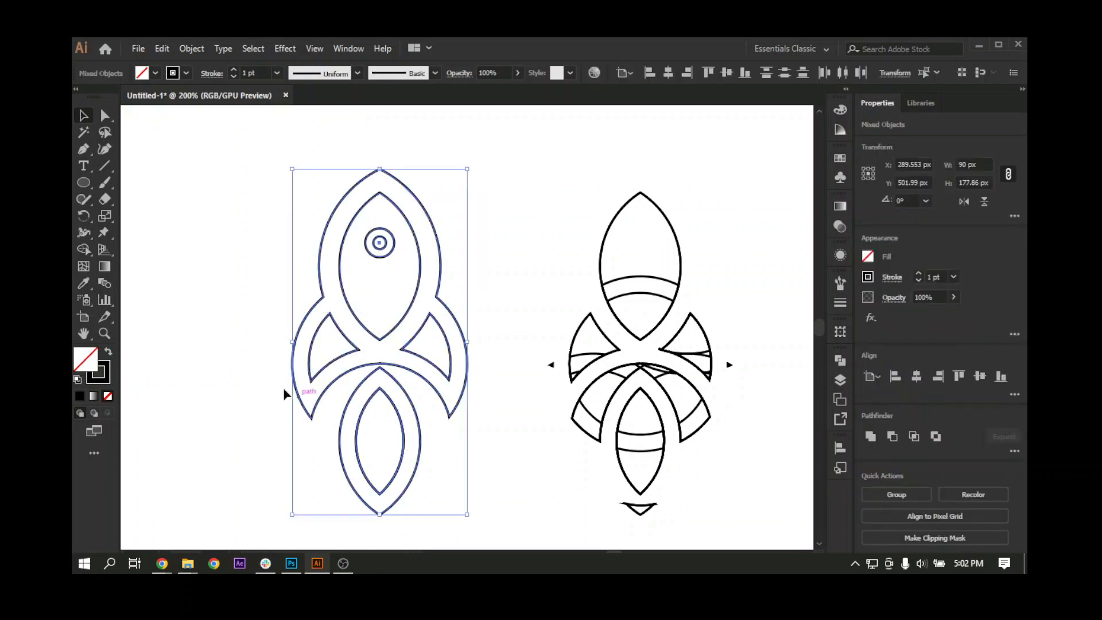
# Step: Swap the rocket's stroke for a black fill and cut out the body, fin, flame and porthole interiors using the Shape Builder
pyautogui.click(108, 354)
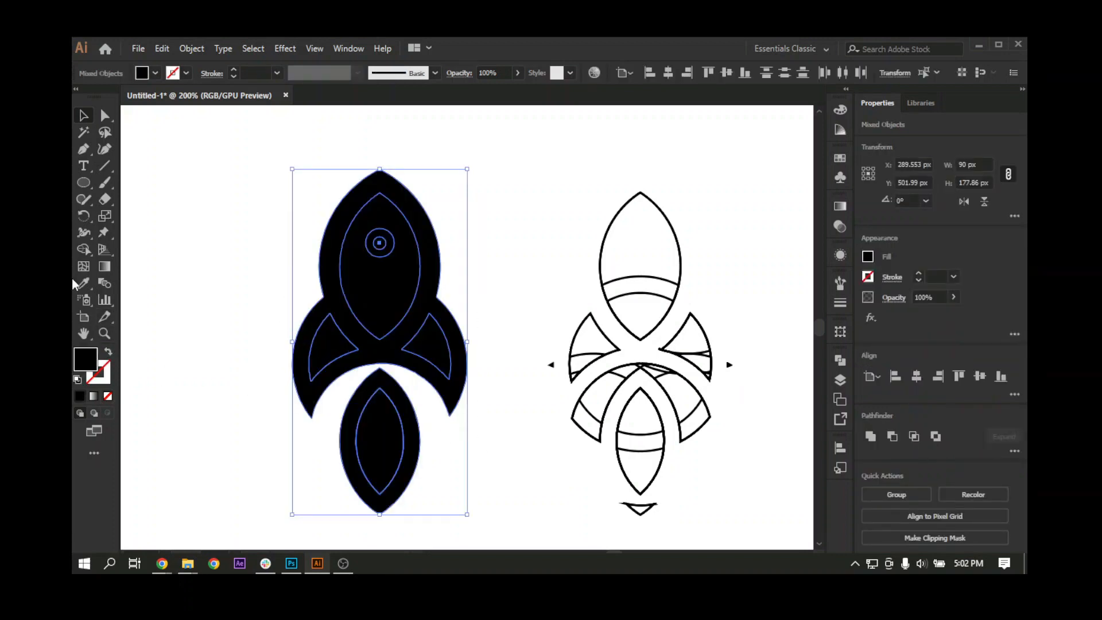
pyautogui.click(83, 249)
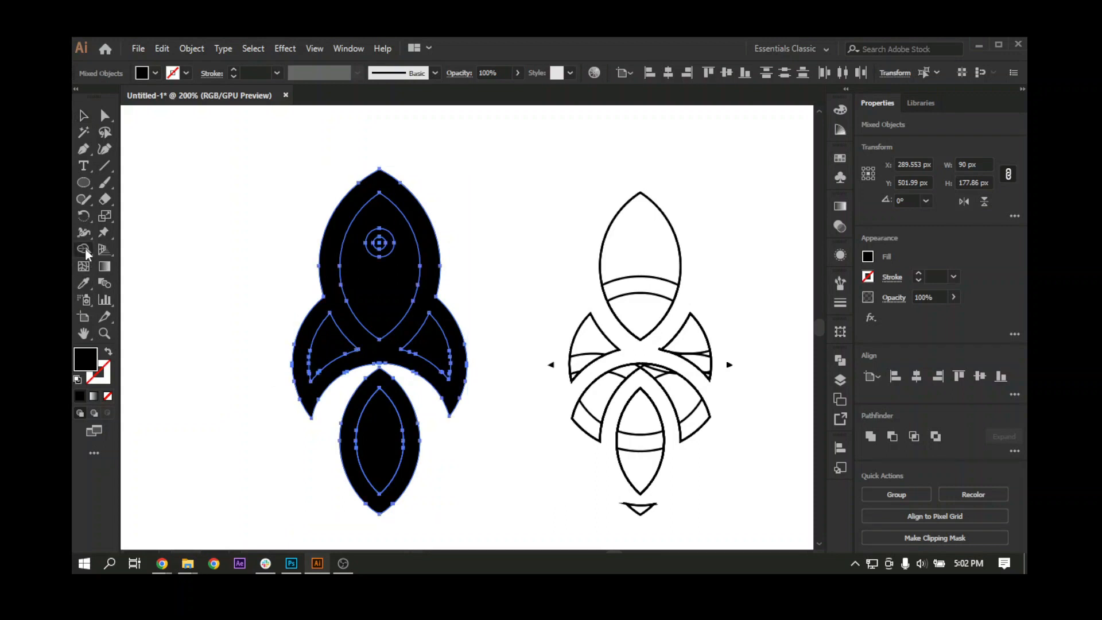
pyautogui.keyDown('alt'); pyautogui.click(384, 294); pyautogui.keyUp('alt')
pyautogui.keyDown('alt'); pyautogui.click(333, 351); pyautogui.keyUp('alt')
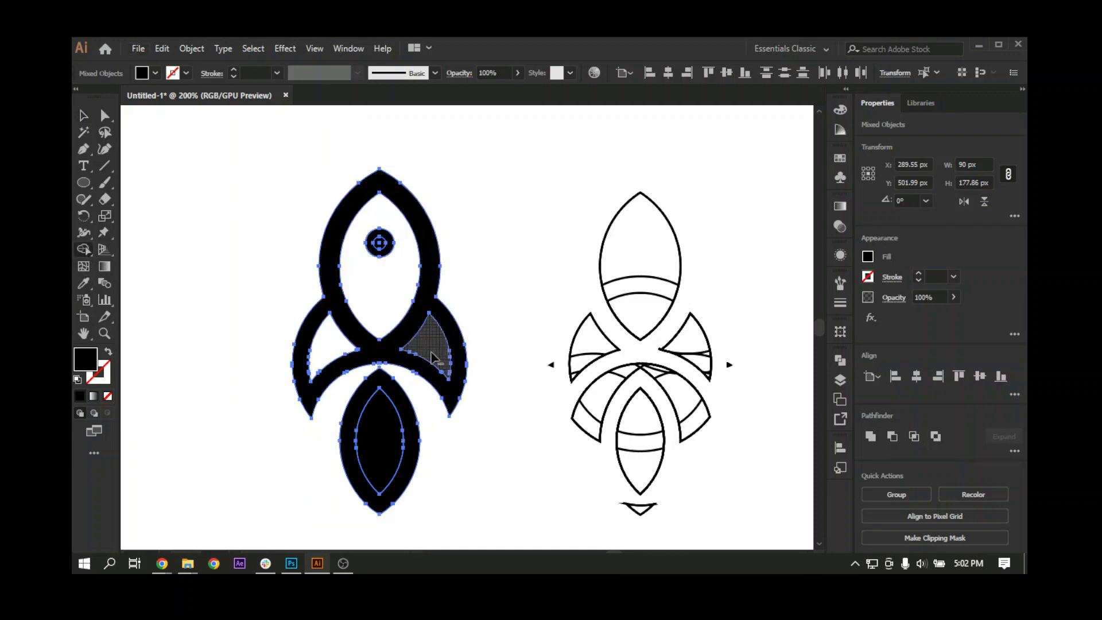
pyautogui.keyDown('alt'); pyautogui.click(428, 351); pyautogui.keyUp('alt')
pyautogui.keyDown('alt'); pyautogui.click(383, 438); pyautogui.keyUp('alt')
pyautogui.scroll(2, 363, 309)
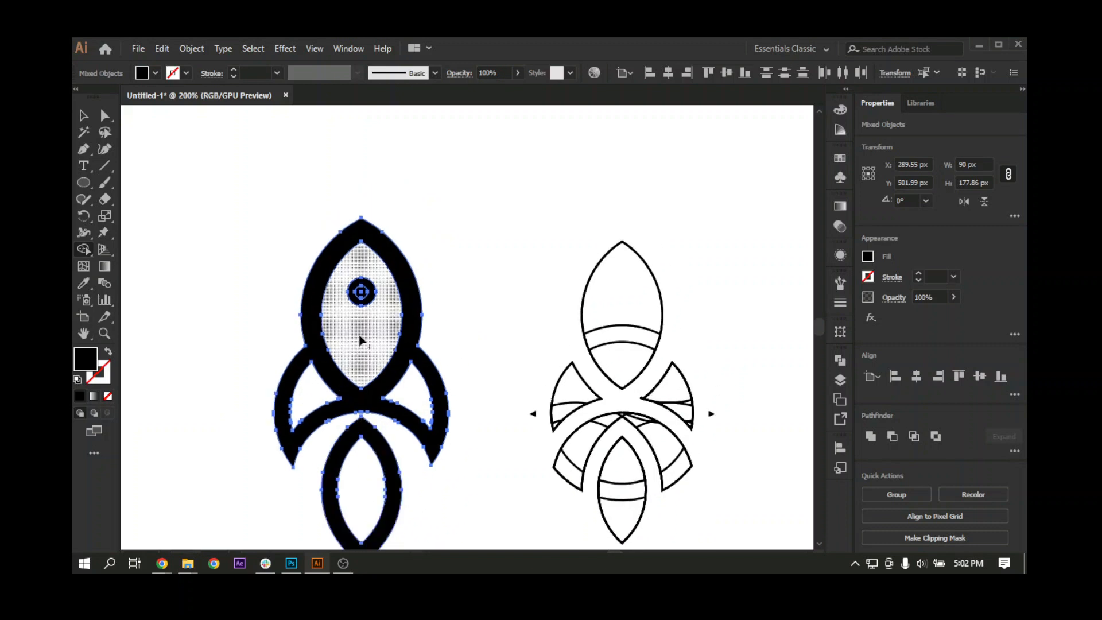
pyautogui.keyDown('alt'); pyautogui.click(362, 292); pyautogui.keyUp('alt')
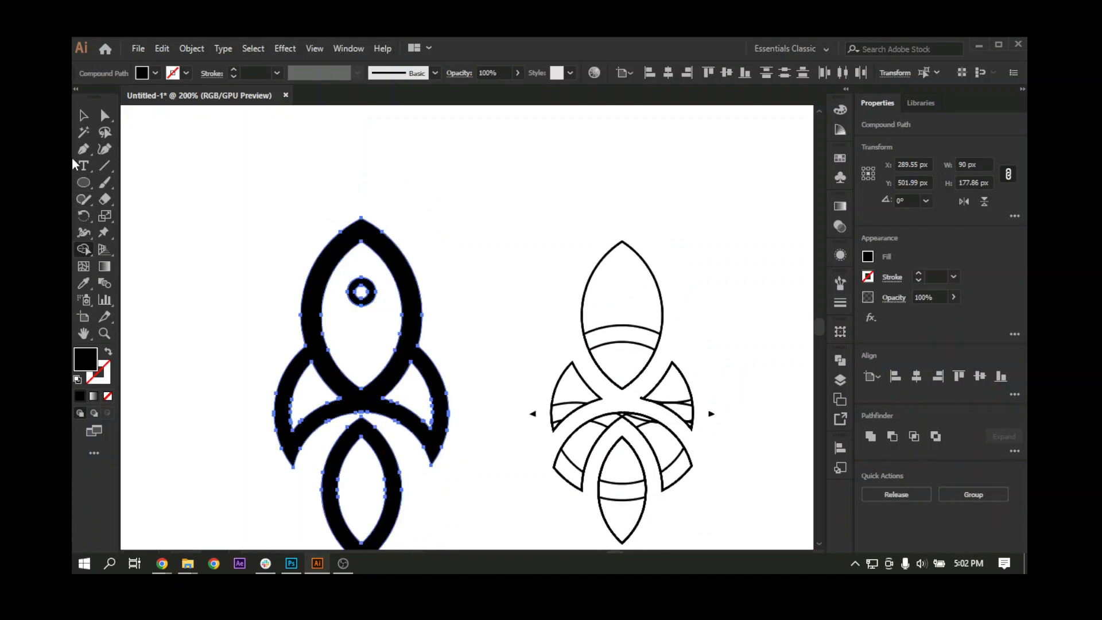
pyautogui.click(84, 117)
pyautogui.click(224, 309)
pyautogui.hotkey('ctrl', '1')
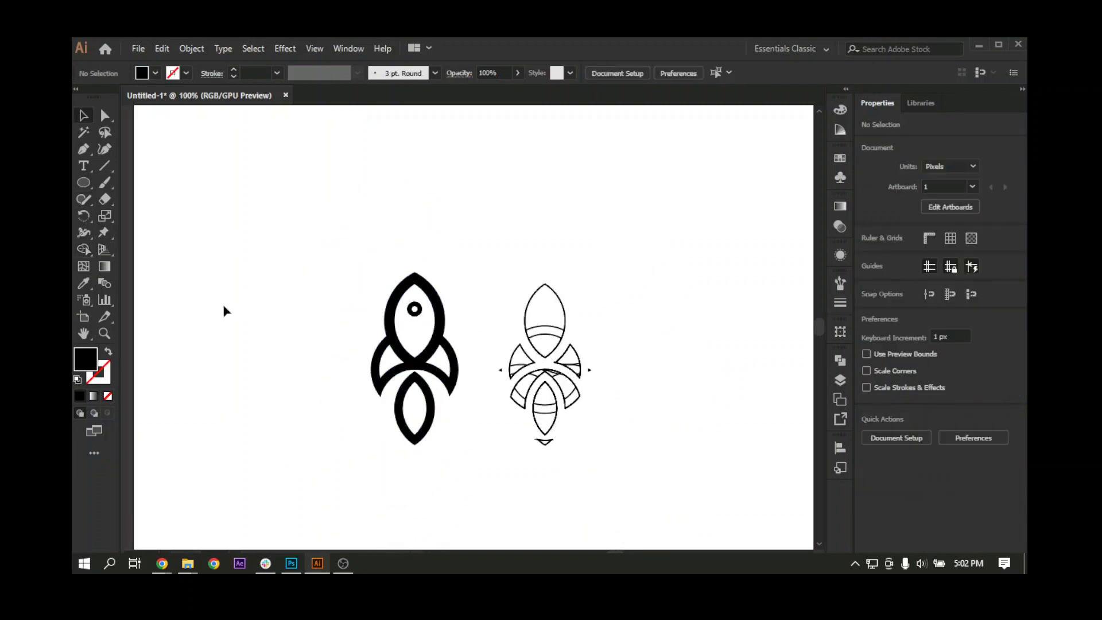
# Step: Delete the separate set of leftover outline pieces beside the black rocket
pyautogui.moveTo(417, 423); pyautogui.dragTo(296, 443)
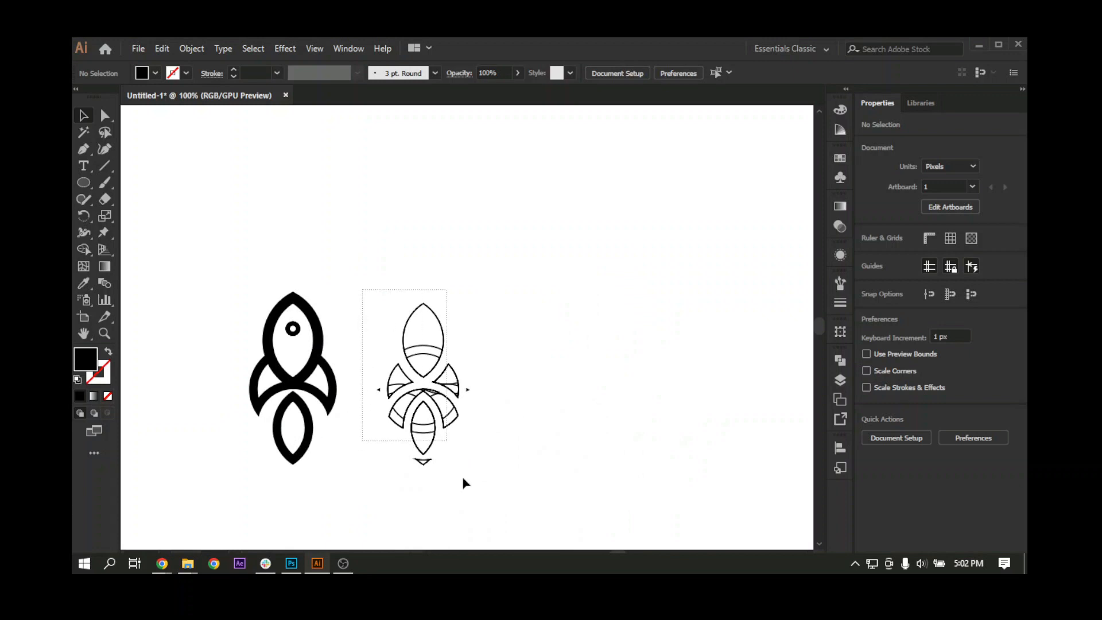
pyautogui.moveTo(462, 477); pyautogui.dragTo(470, 497)
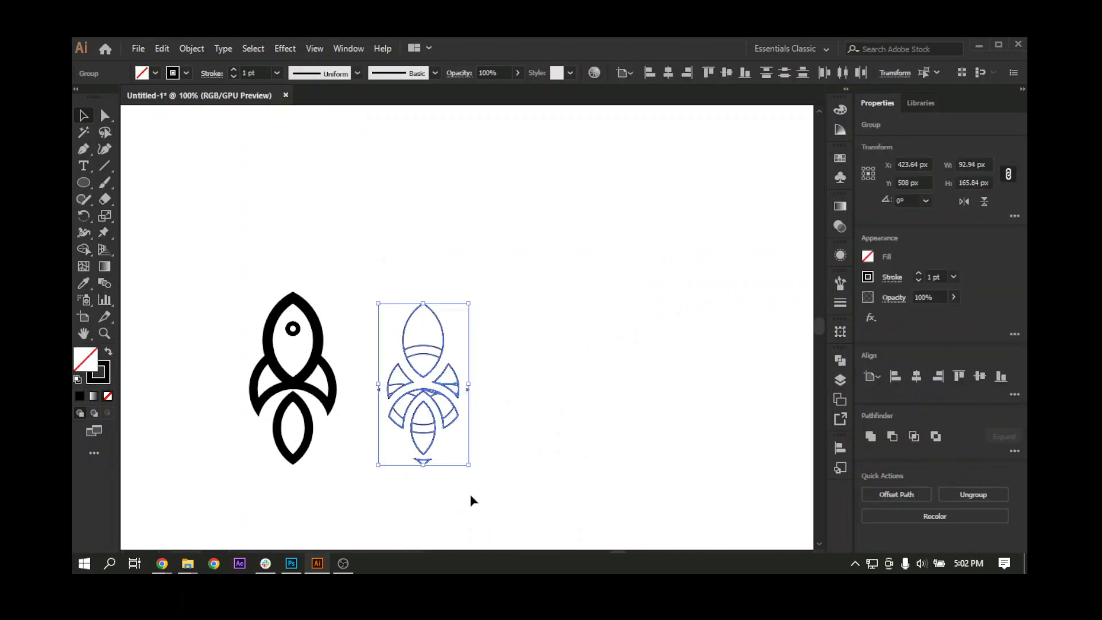
pyautogui.press('Delete')
# Step: Select the whole rocket and enlarge it proportionally to about 249 px wide and 491 px high
pyautogui.hotkey('ctrl', '-')
pyautogui.hotkey('ctrl', '-')
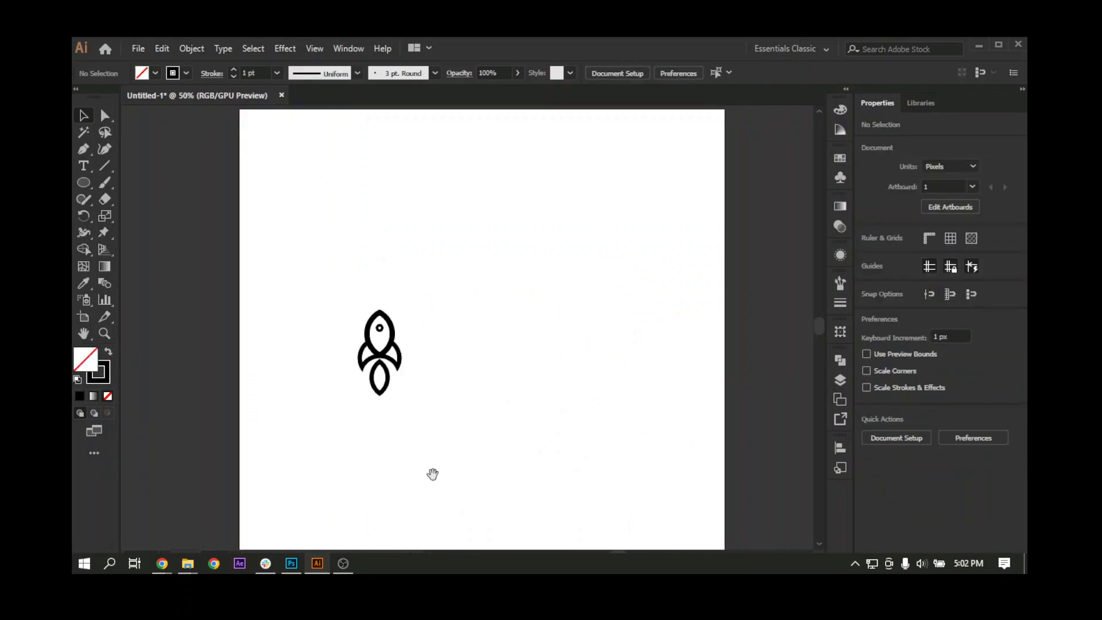
pyautogui.moveTo(432, 473); pyautogui.dragTo(404, 475)
pyautogui.moveTo(384, 418); pyautogui.dragTo(410, 234)
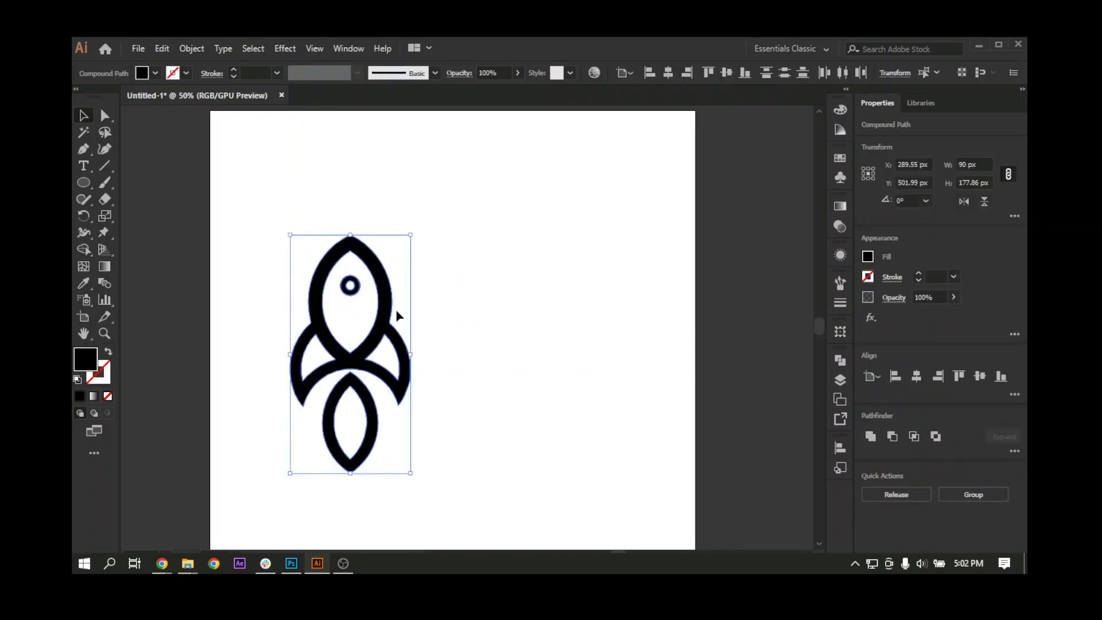
# Step: Enlarge the porthole ring around its centre to about 53 px in diameter
pyautogui.doubleClick(356, 289)
pyautogui.click(355, 290)
pyautogui.hotkey('ctrl', '=')
pyautogui.hotkey('ctrl', '=')
pyautogui.hotkey('ctrl', '=')
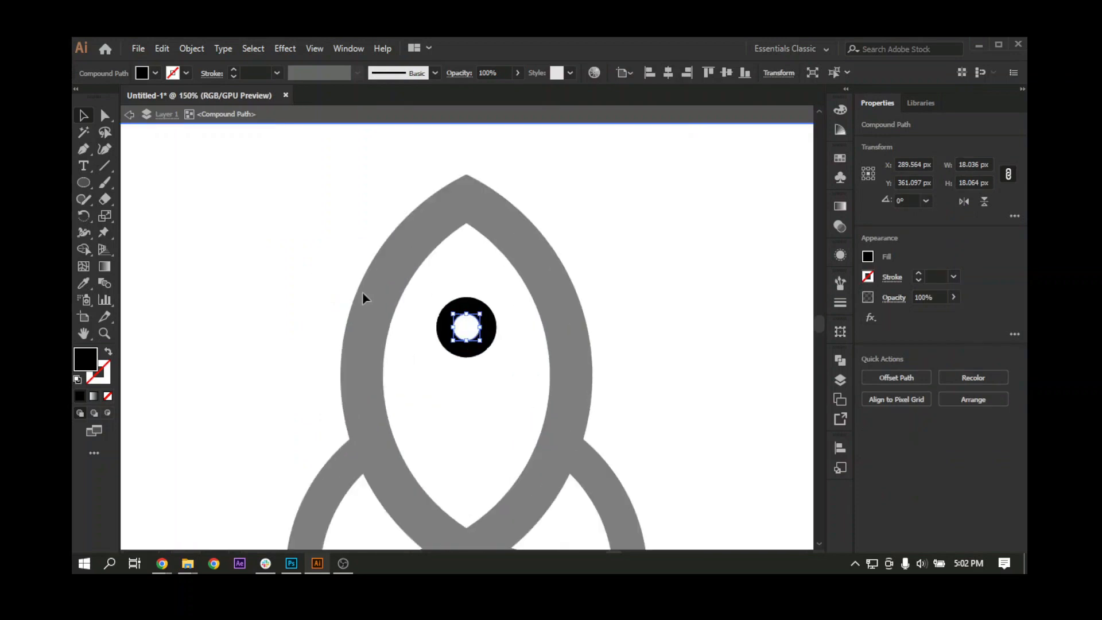
pyautogui.doubleClick(457, 267)
pyautogui.click(485, 321)
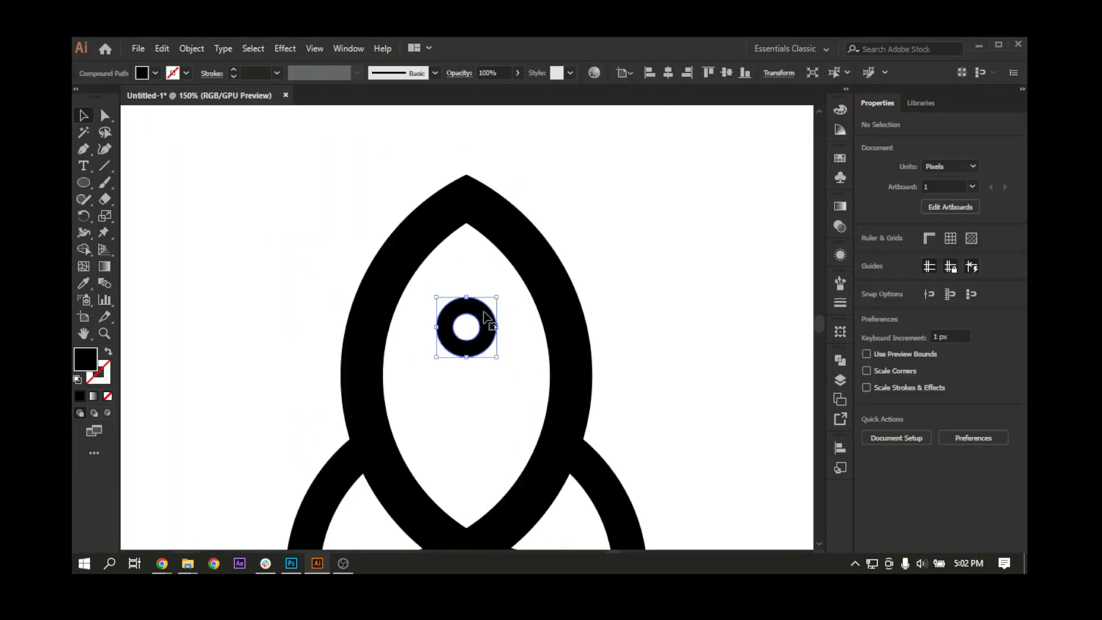
pyautogui.moveTo(497, 297); pyautogui.dragTo(505, 289)
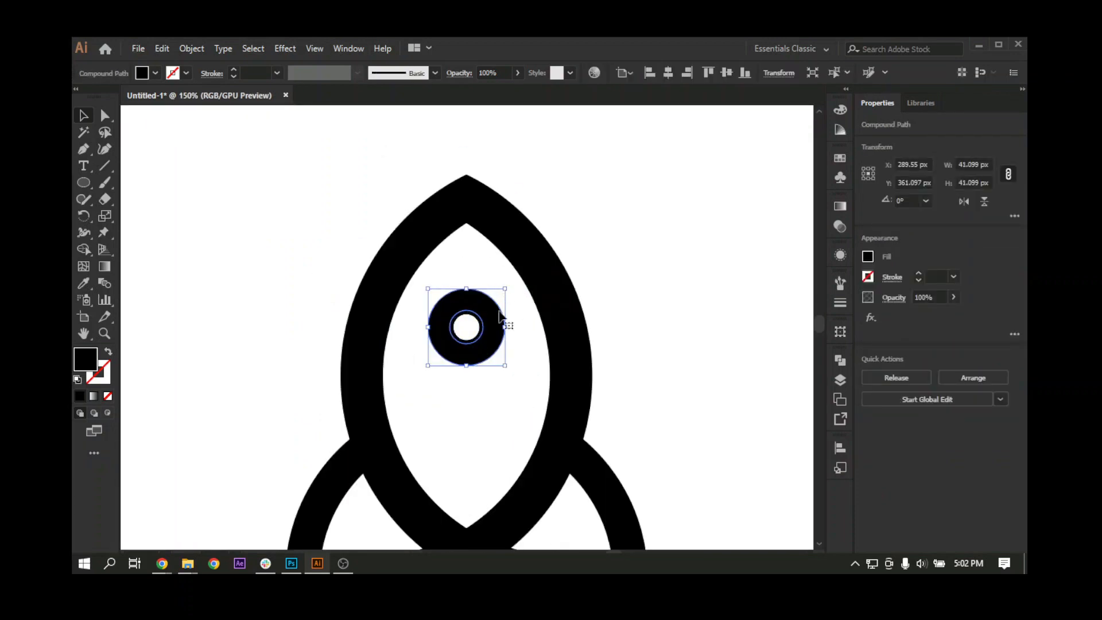
# Step: Move the enlarged porthole ring aside to check for a duplicate beneath it, and undo the move
pyautogui.click(471, 338)
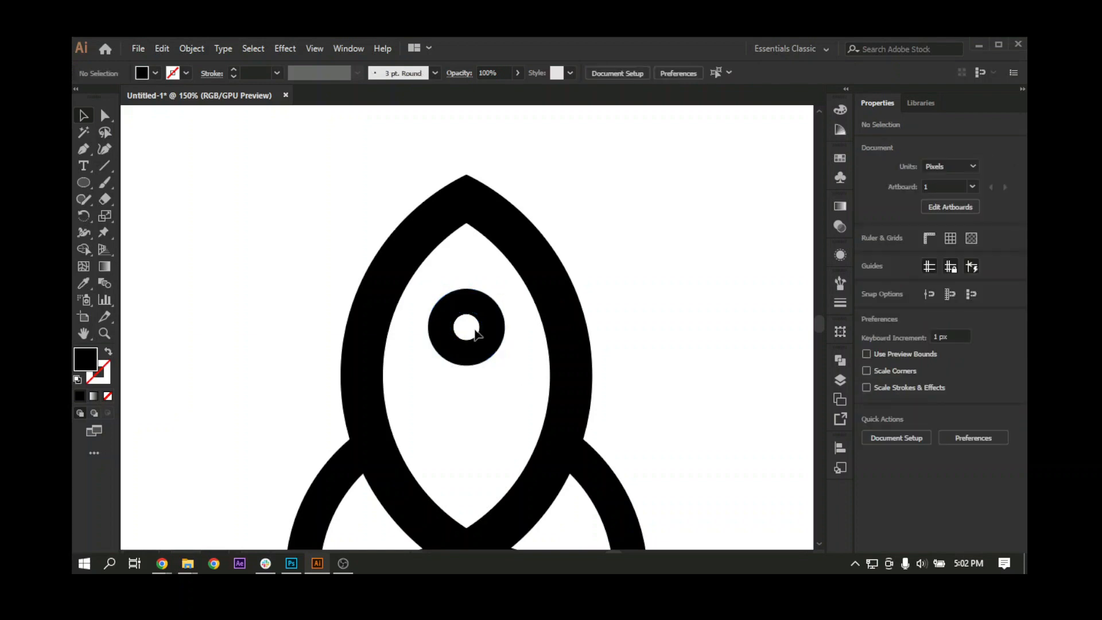
pyautogui.moveTo(480, 332); pyautogui.dragTo(384, 380)
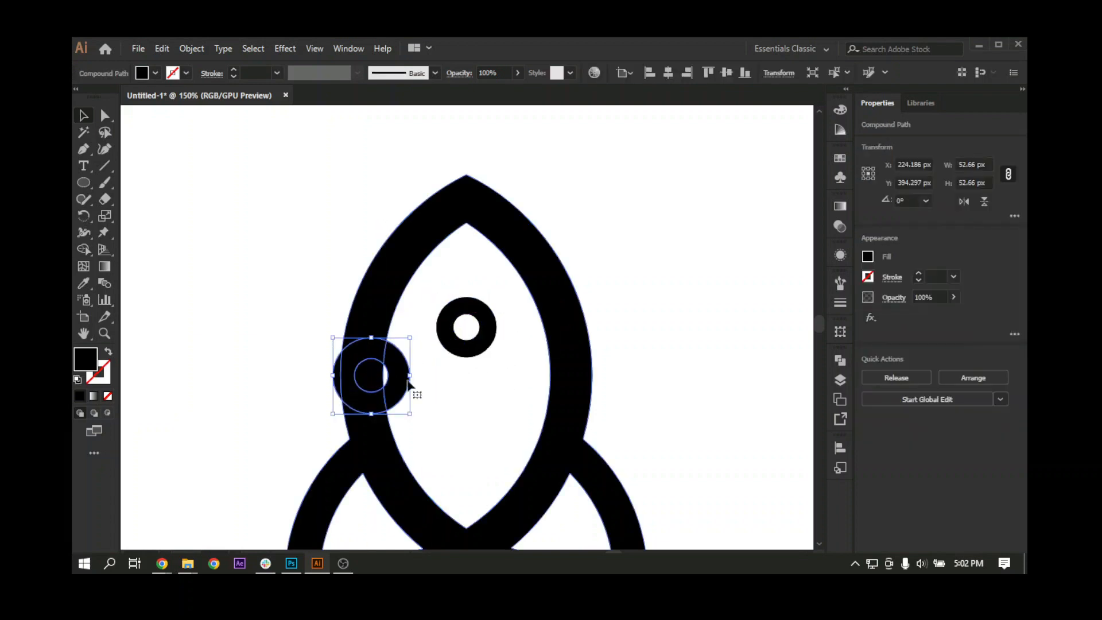
pyautogui.hotkey('ctrl', 'z')
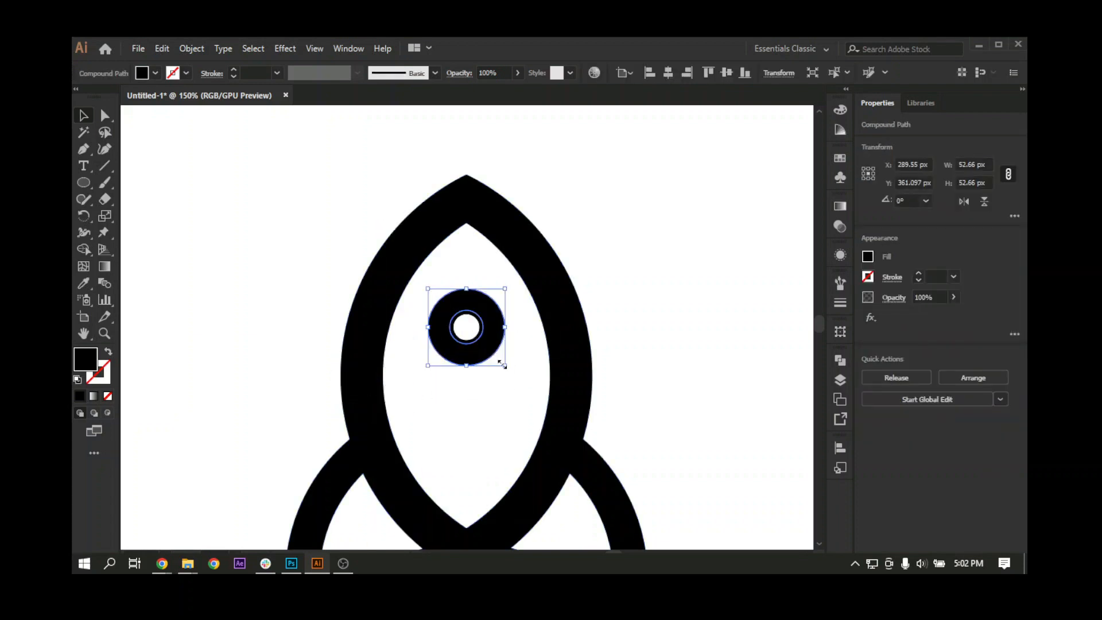
# Step: Delete the smaller duplicate porthole ring in outline view and return to the filled preview
pyautogui.click(502, 361)
pyautogui.click(463, 313)
pyautogui.click(464, 320)
pyautogui.click(463, 315)
pyautogui.click(466, 325)
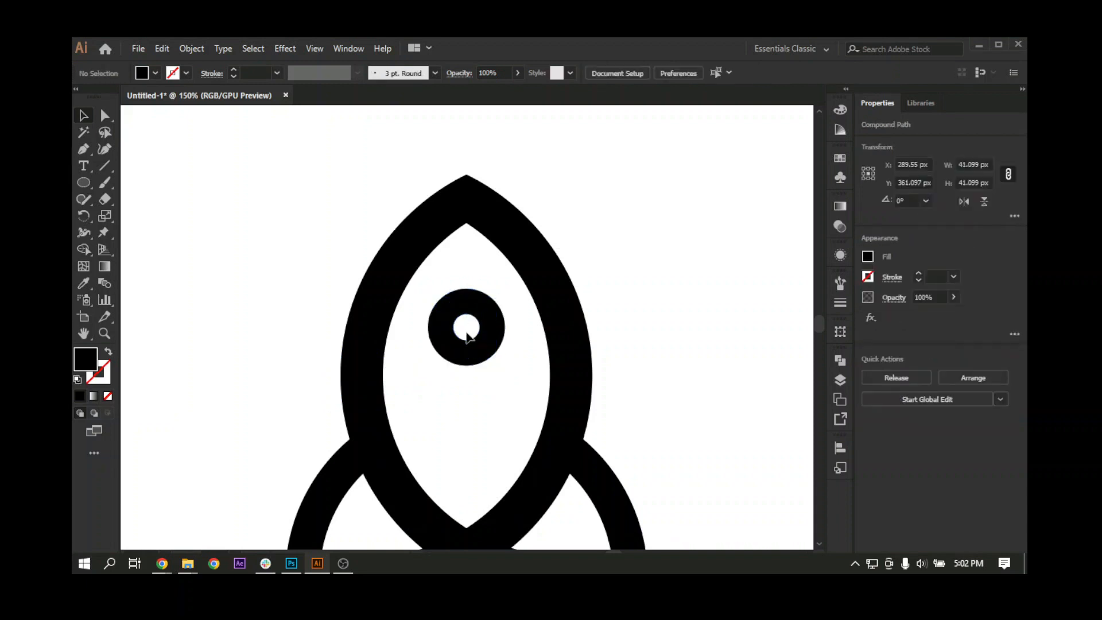
pyautogui.hotkey('ctrl', 'y')
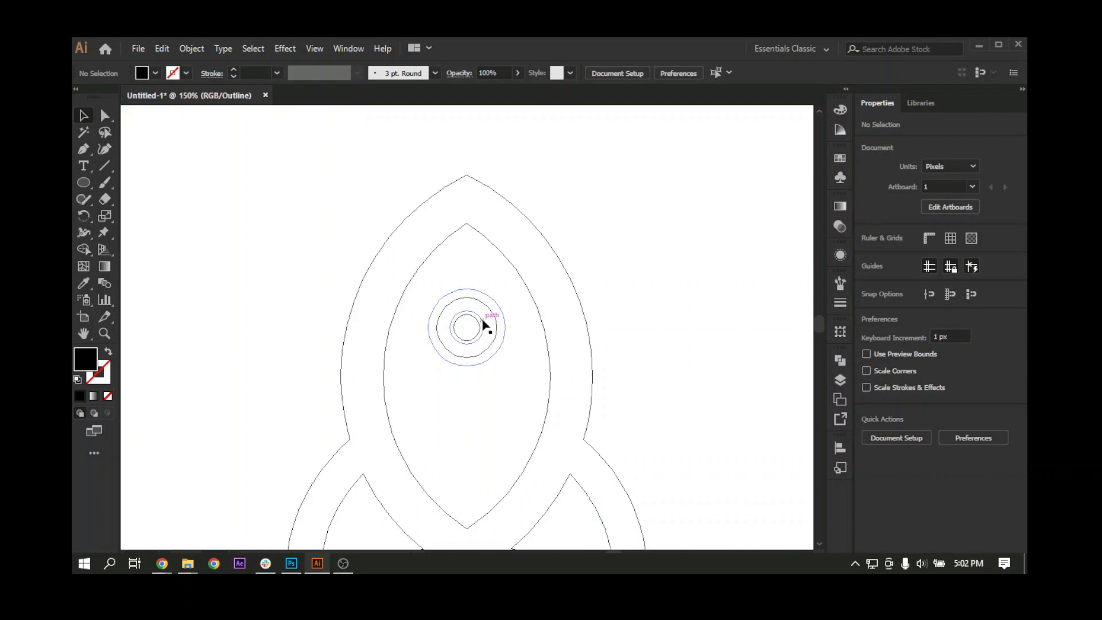
pyautogui.click(486, 311)
pyautogui.press('Delete')
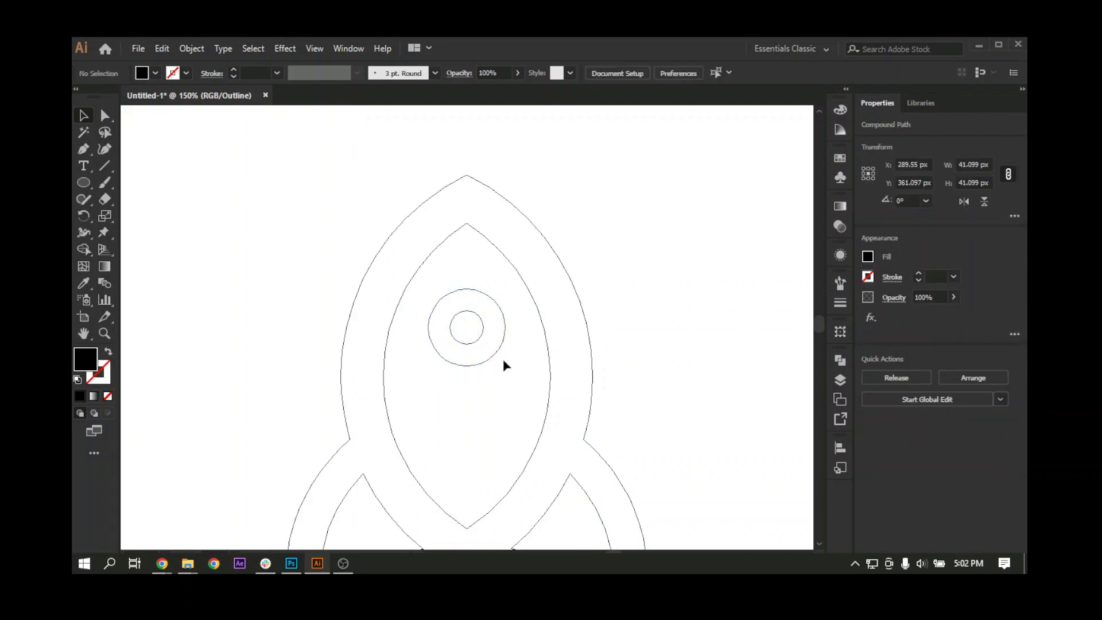
pyautogui.hotkey('ctrl', 'y')
pyautogui.click(492, 330)
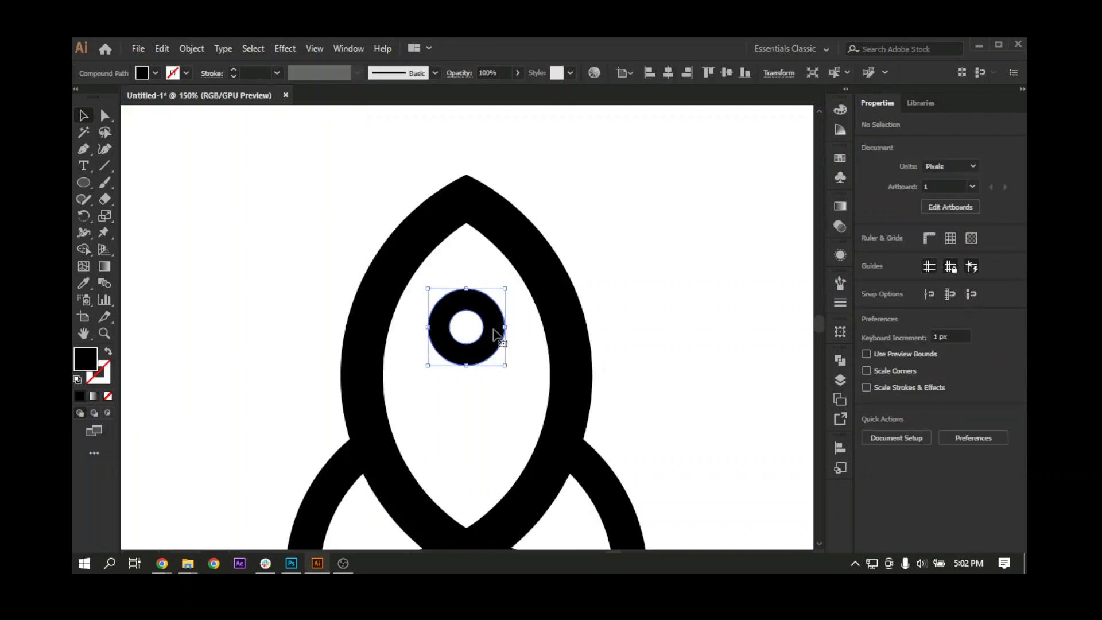
# Step: Select the whole rocket and set its fill to the teal colour 0082A0
pyautogui.hotkey('ctrl', '1')
pyautogui.hotkey('ctrl', '-')
pyautogui.hotkey('ctrl', '-')
pyautogui.moveTo(443, 372); pyautogui.dragTo(360, 344)
pyautogui.moveTo(297, 286); pyautogui.dragTo(438, 438)
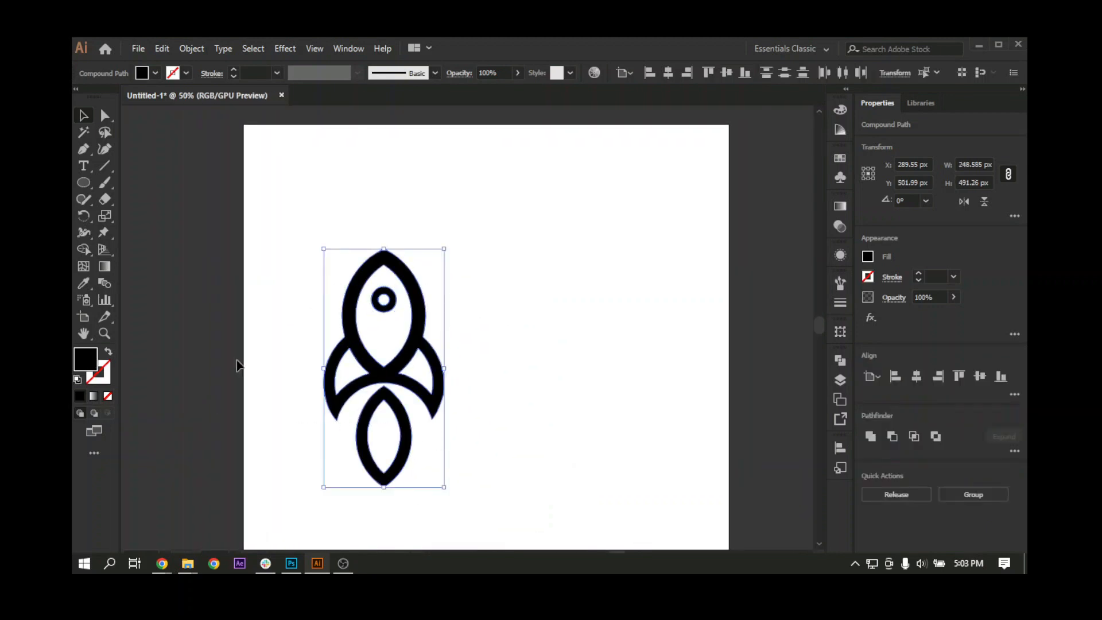
pyautogui.doubleClick(93, 362)
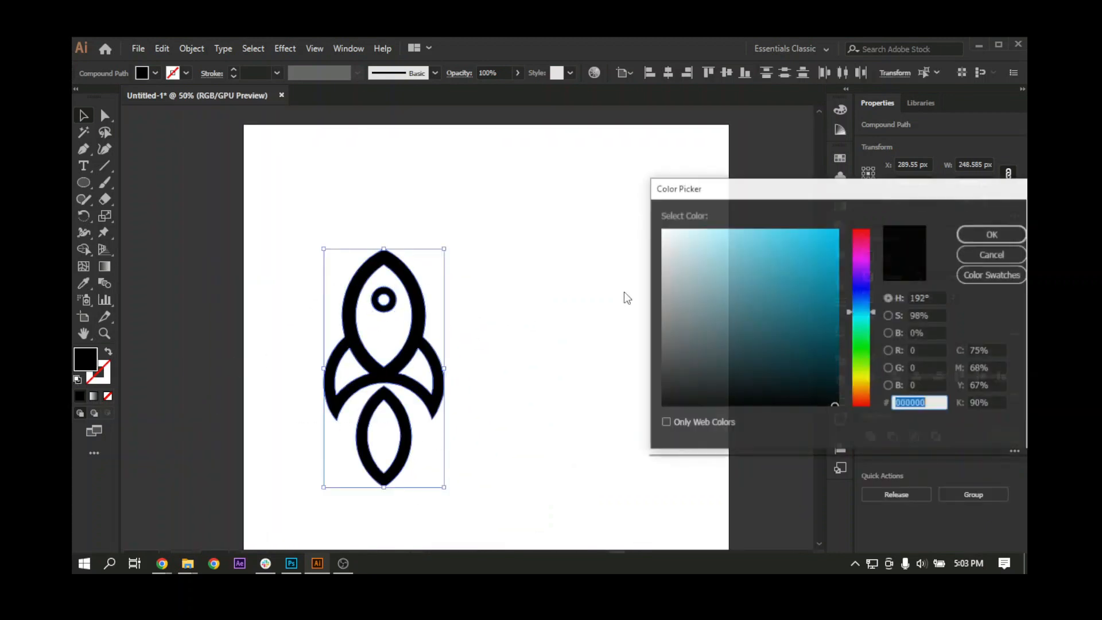
pyautogui.moveTo(830, 358); pyautogui.dragTo(848, 289)
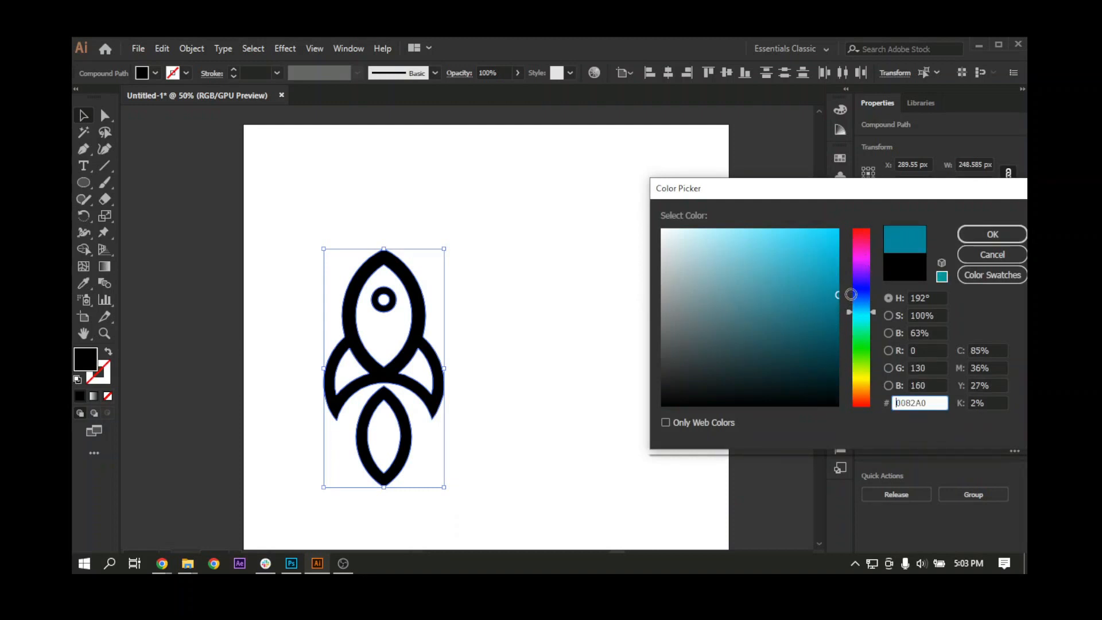
pyautogui.click(992, 234)
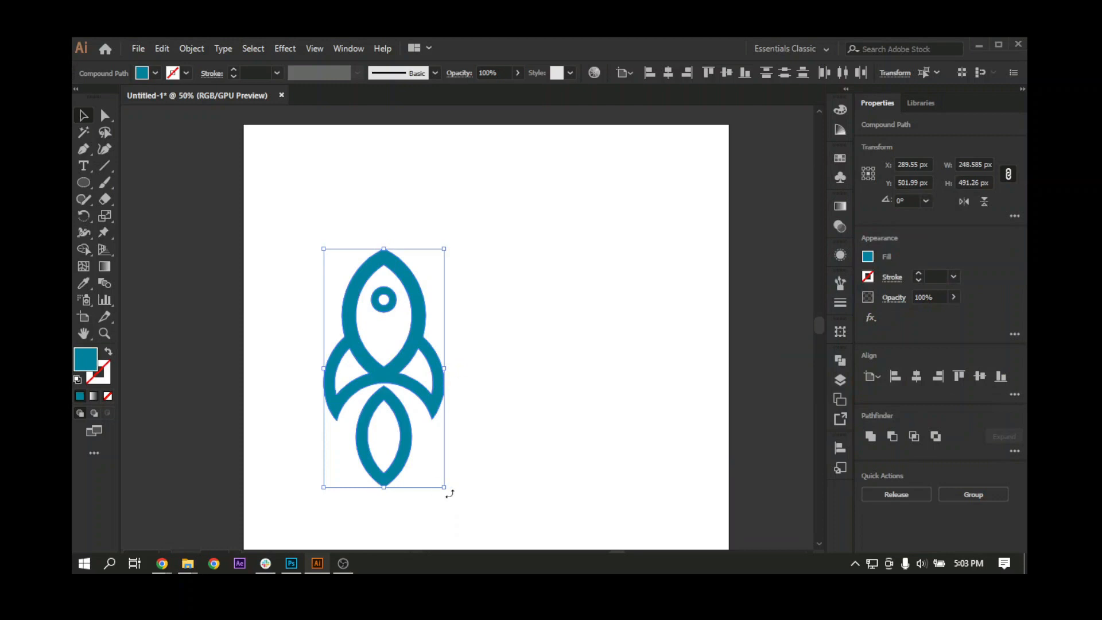
pyautogui.moveTo(450, 493); pyautogui.dragTo(442, 492)
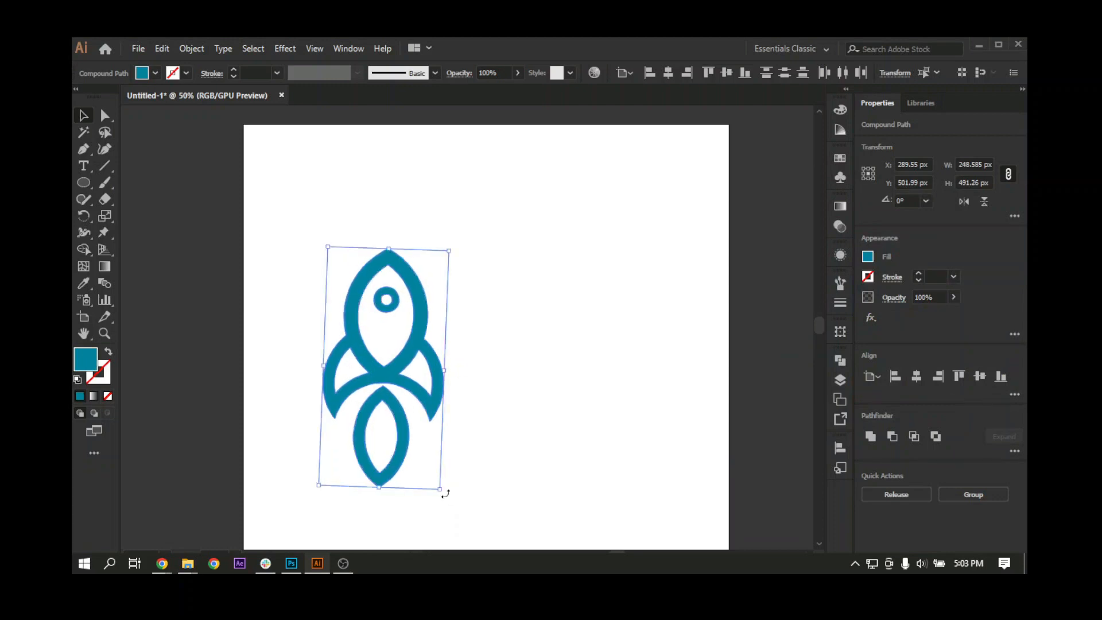
pyautogui.click(435, 440)
# Step: Round the outer and inner corners at the top of the flame shape using the live corner handles
pyautogui.moveTo(378, 421); pyautogui.dragTo(391, 391)
pyautogui.click(383, 431)
pyautogui.hotkey('ctrl', '+')
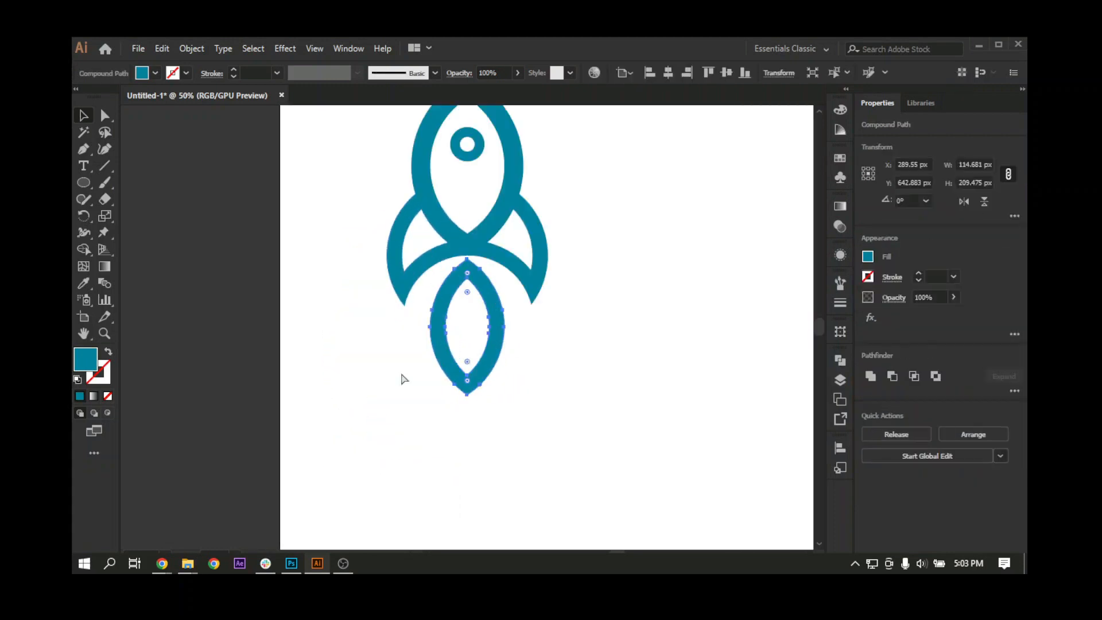
pyautogui.hotkey('ctrl', '+')
pyautogui.hotkey('ctrl', '+')
pyautogui.hotkey('ctrl', '+')
pyautogui.hotkey('ctrl', '+')
pyautogui.moveTo(581, 264); pyautogui.dragTo(532, 420)
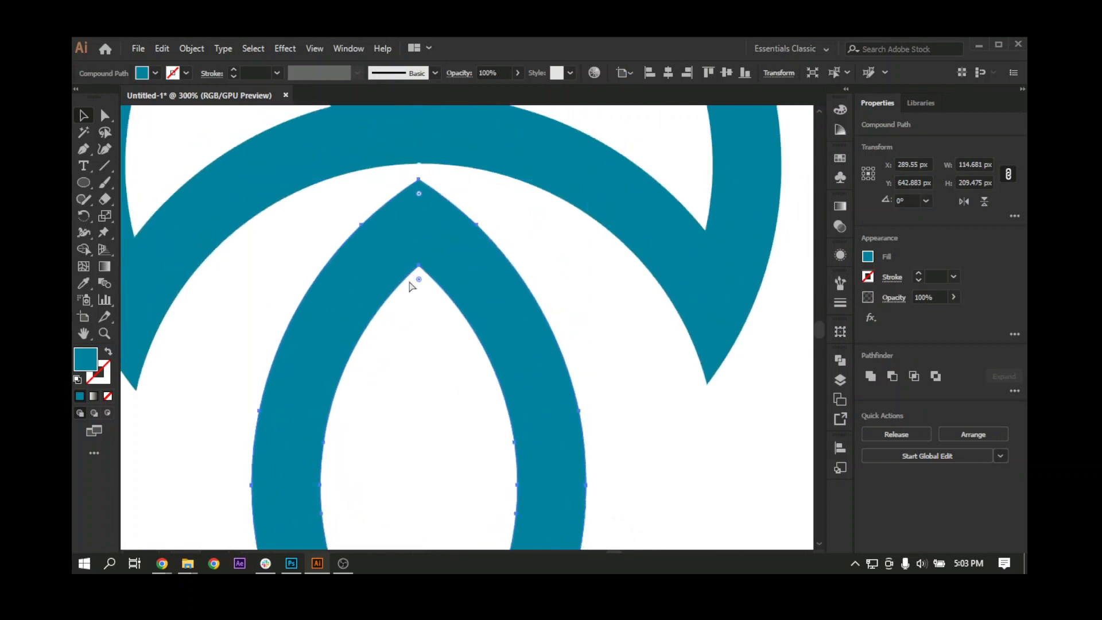
pyautogui.moveTo(418, 194); pyautogui.dragTo(425, 242)
pyautogui.hotkey('ctrl', 'z')
pyautogui.click(419, 192)
pyautogui.moveTo(419, 192); pyautogui.dragTo(423, 295)
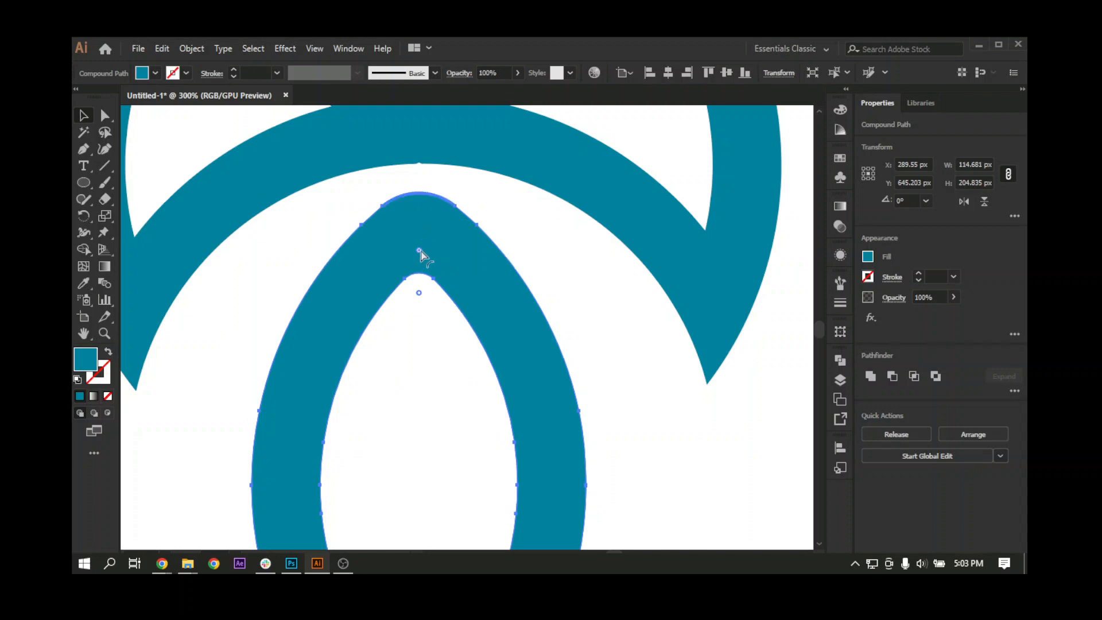
pyautogui.moveTo(419, 250); pyautogui.dragTo(422, 297)
pyautogui.click(408, 343)
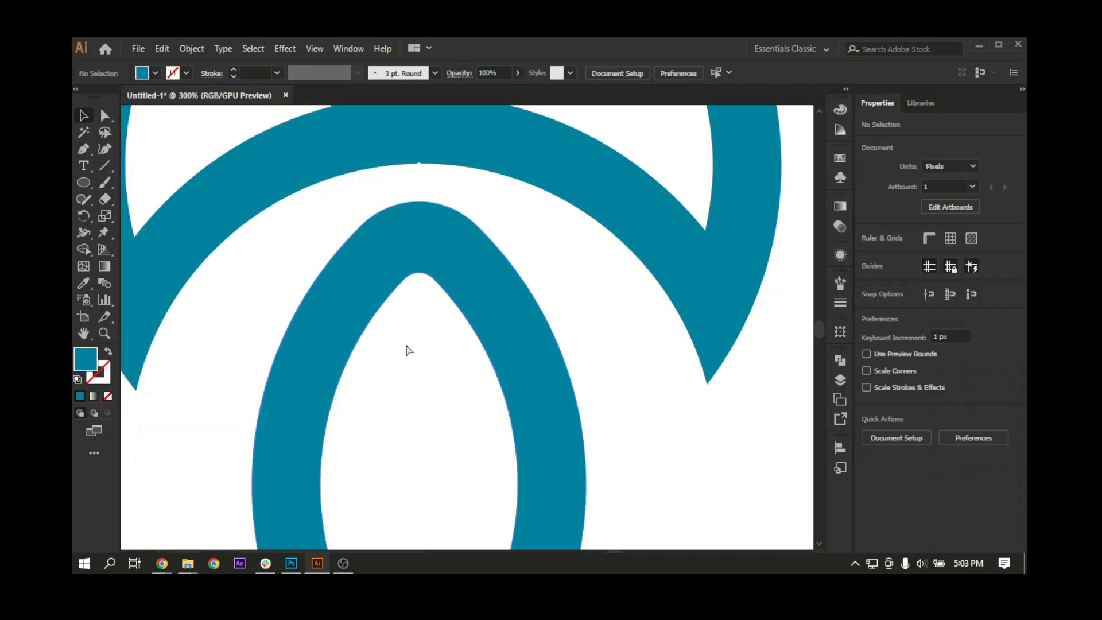
# Step: Group all parts of the teal rocket into one object
pyautogui.hotkey('ctrl', '-')
pyautogui.hotkey('ctrl', '-')
pyautogui.hotkey('ctrl', '-')
pyautogui.hotkey('ctrl', '-')
pyautogui.hotkey('ctrl', '-')
pyautogui.moveTo(488, 386); pyautogui.dragTo(425, 408)
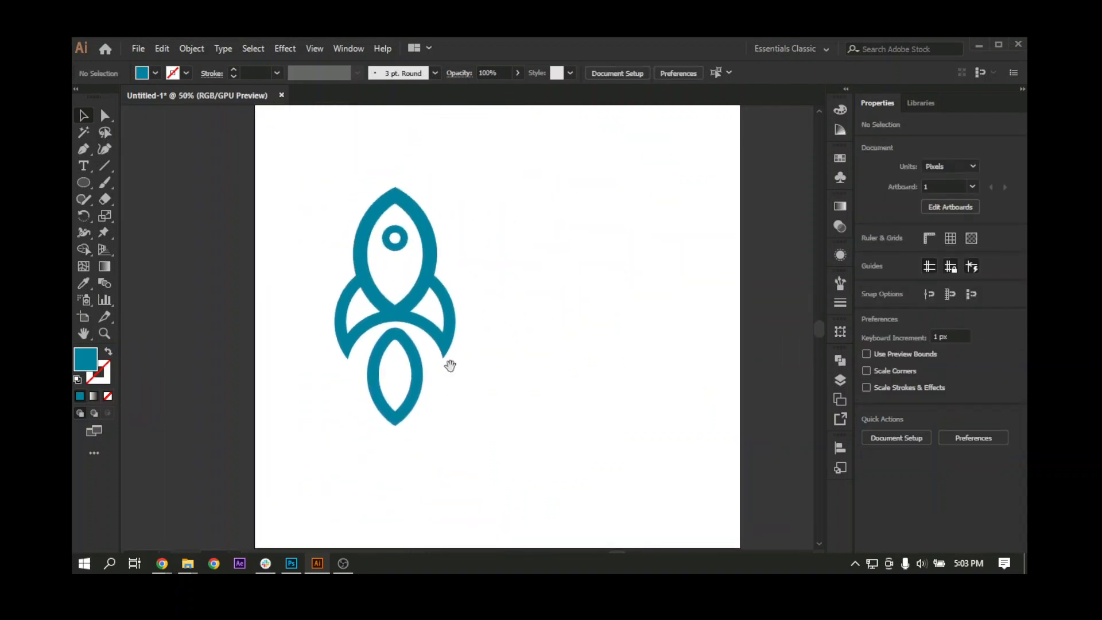
pyautogui.moveTo(450, 367); pyautogui.dragTo(457, 432)
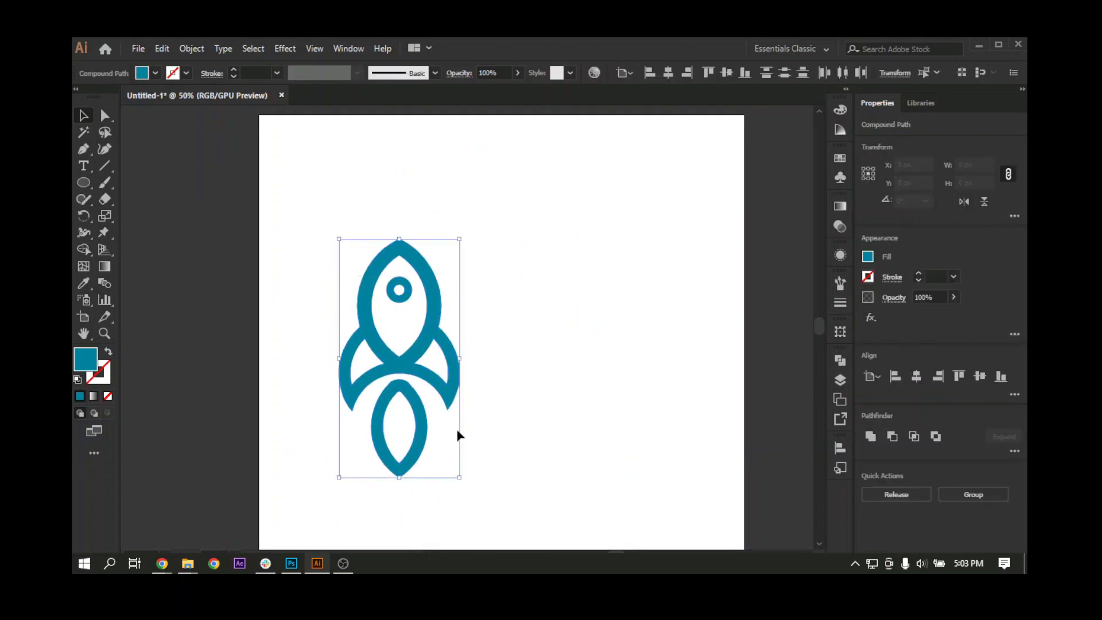
pyautogui.hotkey('ctrl', 'g')
# Step: Scale the rocket group down to about 169 px wide and 334 px high and move it slightly lower on the artboard
pyautogui.moveTo(510, 368); pyautogui.dragTo(451, 364)
pyautogui.click(425, 321)
pyautogui.click(369, 275)
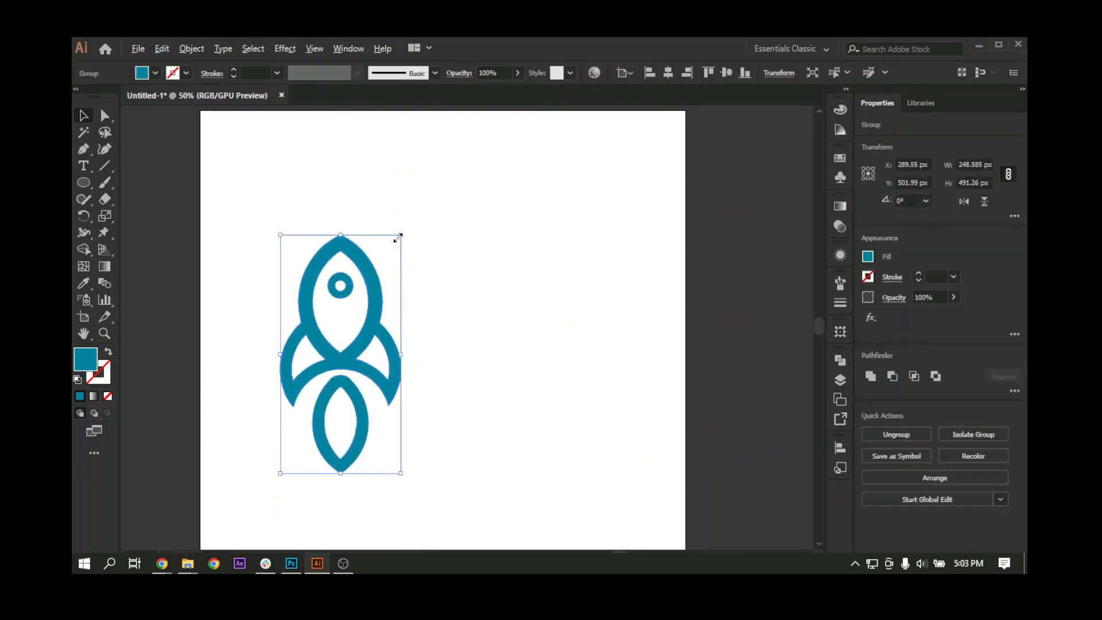
pyautogui.moveTo(400, 235); pyautogui.dragTo(402, 273)
pyautogui.moveTo(360, 353); pyautogui.dragTo(410, 379)
pyautogui.click(402, 315)
pyautogui.moveTo(396, 299); pyautogui.dragTo(401, 331)
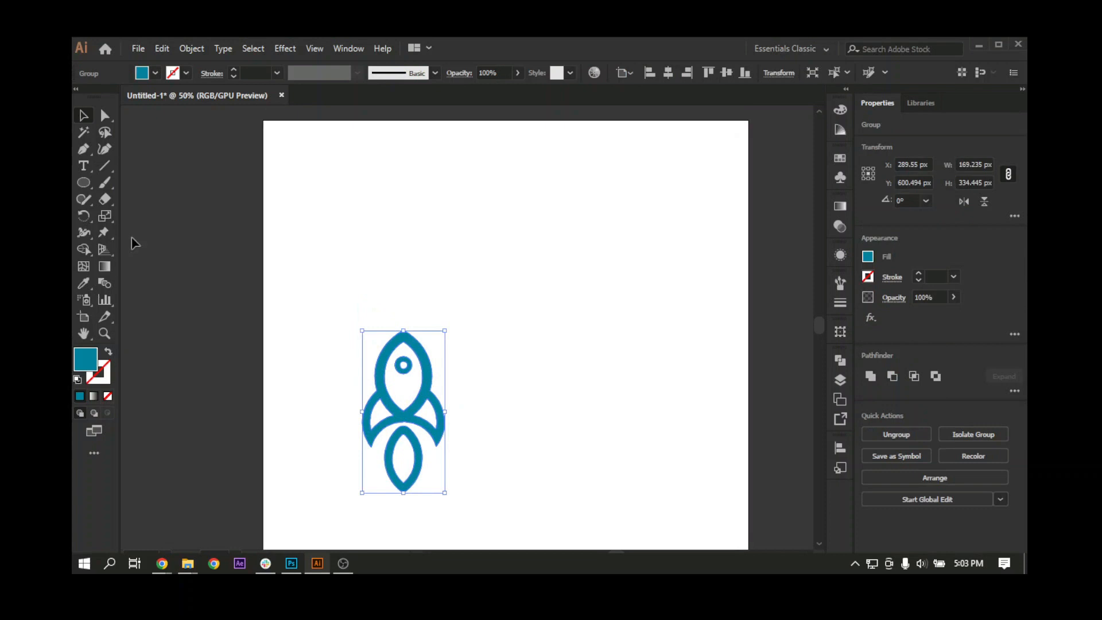
# Step: Add the text "Rocke" in Harabara Bold at 110 pt above the rocket
pyautogui.click(83, 166)
pyautogui.click(402, 259)
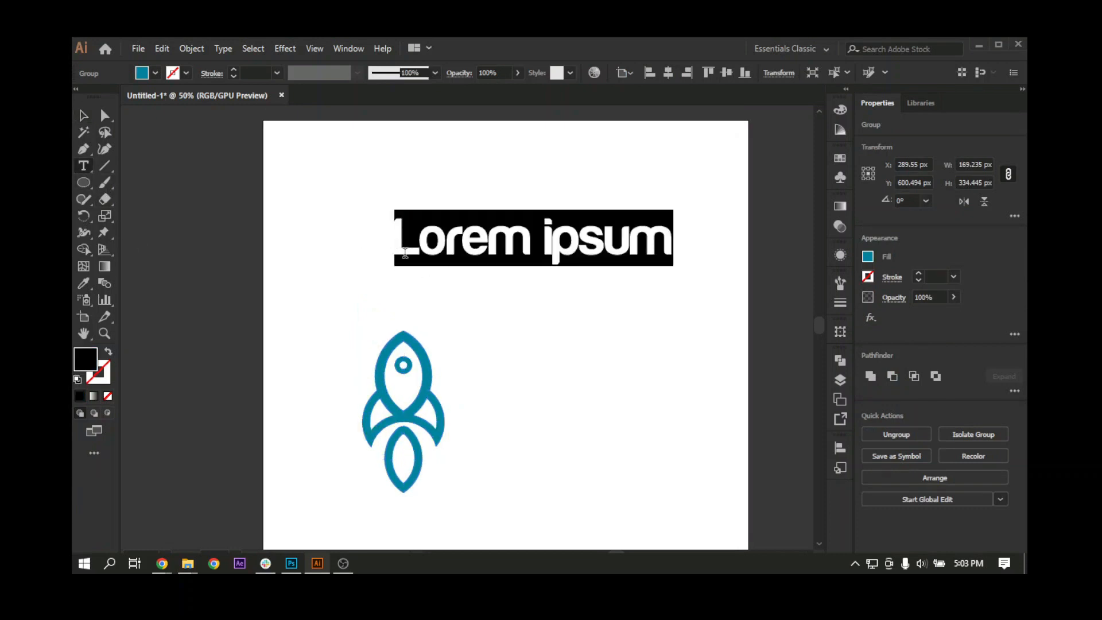
pyautogui.click(591, 72)
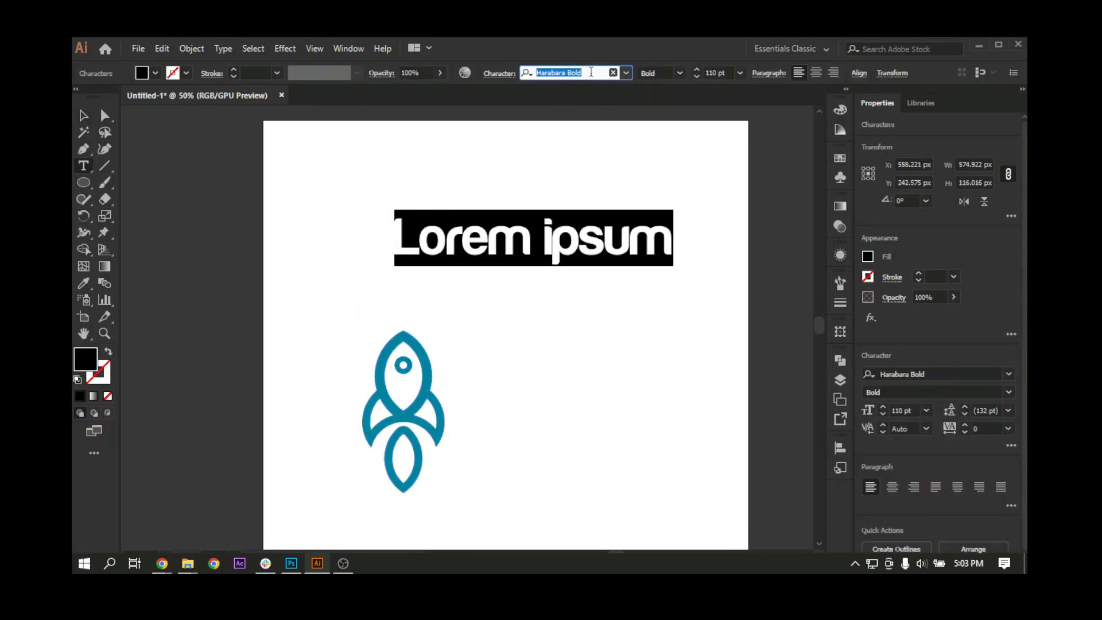
pyautogui.click(489, 240)
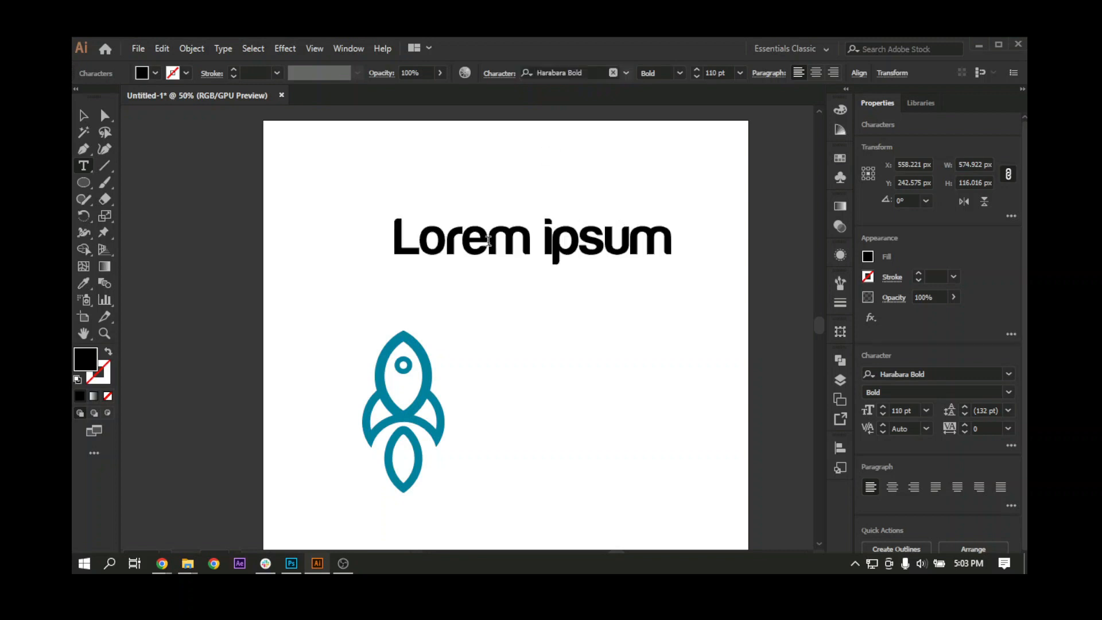
pyautogui.hotkey('ctrl', 'a')
pyautogui.write('Ro')
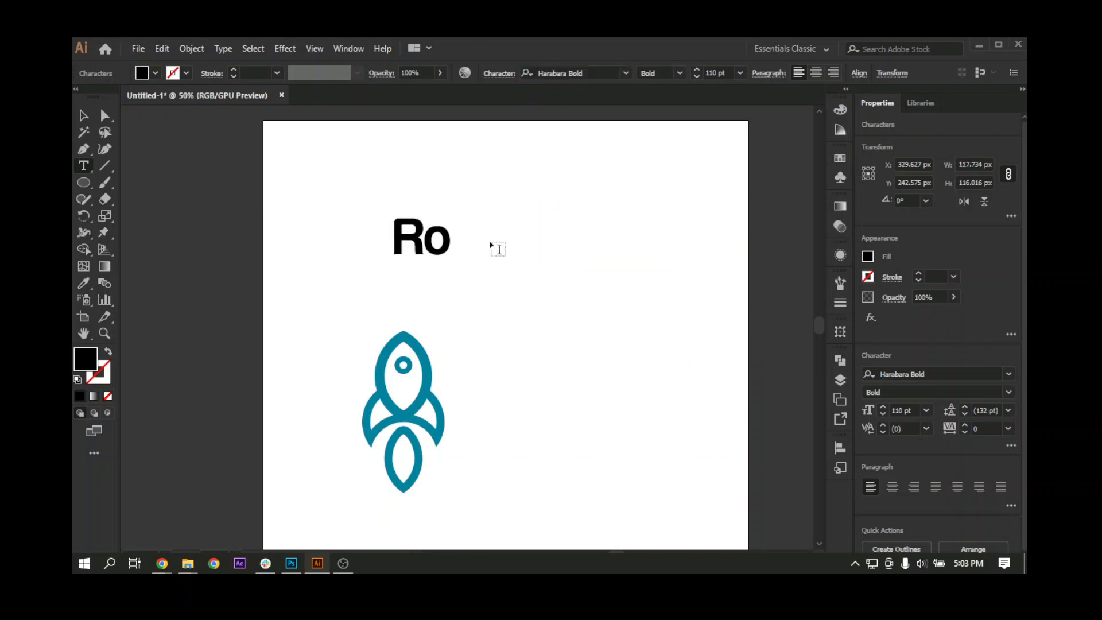
pyautogui.write('cke')
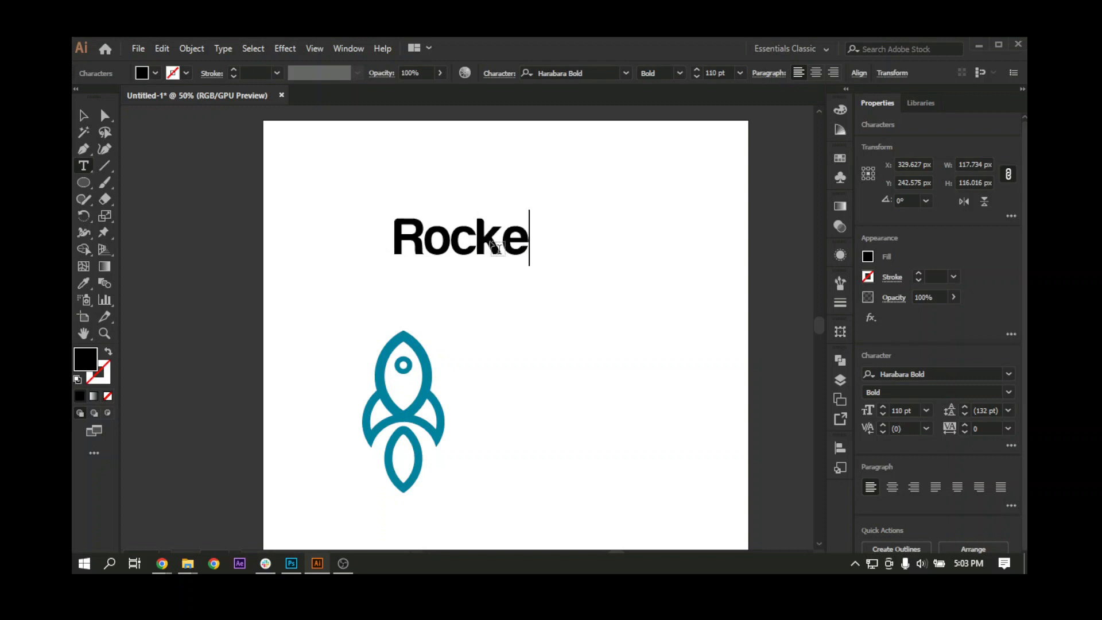
pyautogui.press('Escape')
# Step: Move the rocket up to the right half of the artboard and place the word Rocke beside it on the left
pyautogui.hscroll(2, 442, 399)
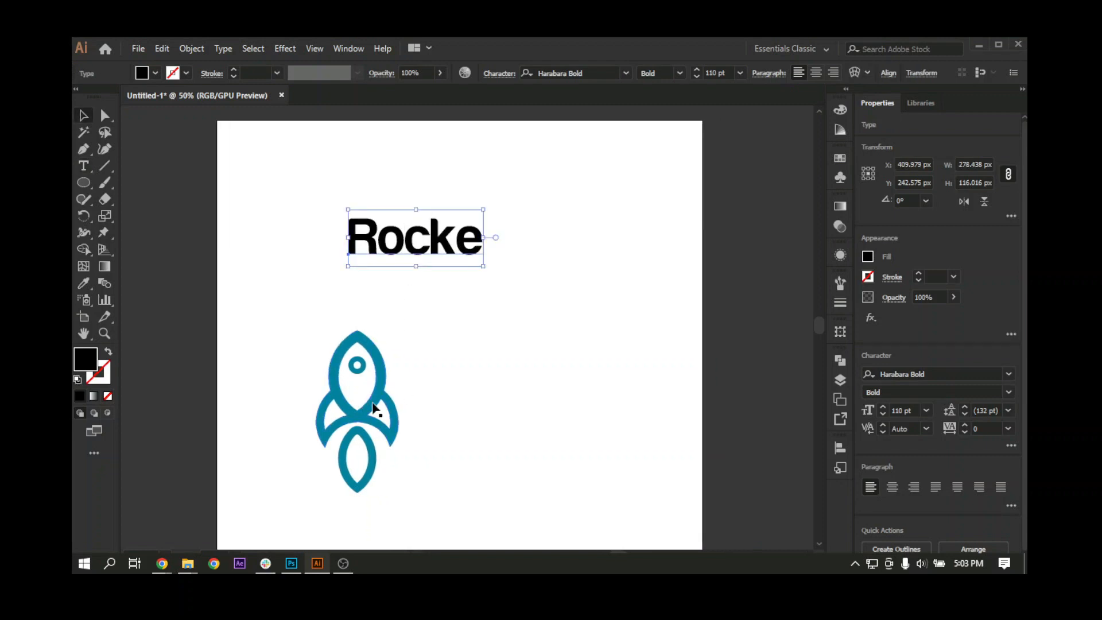
pyautogui.moveTo(372, 403); pyautogui.dragTo(528, 308)
pyautogui.scroll(1, 528, 310)
pyautogui.moveTo(432, 262); pyautogui.dragTo(383, 366)
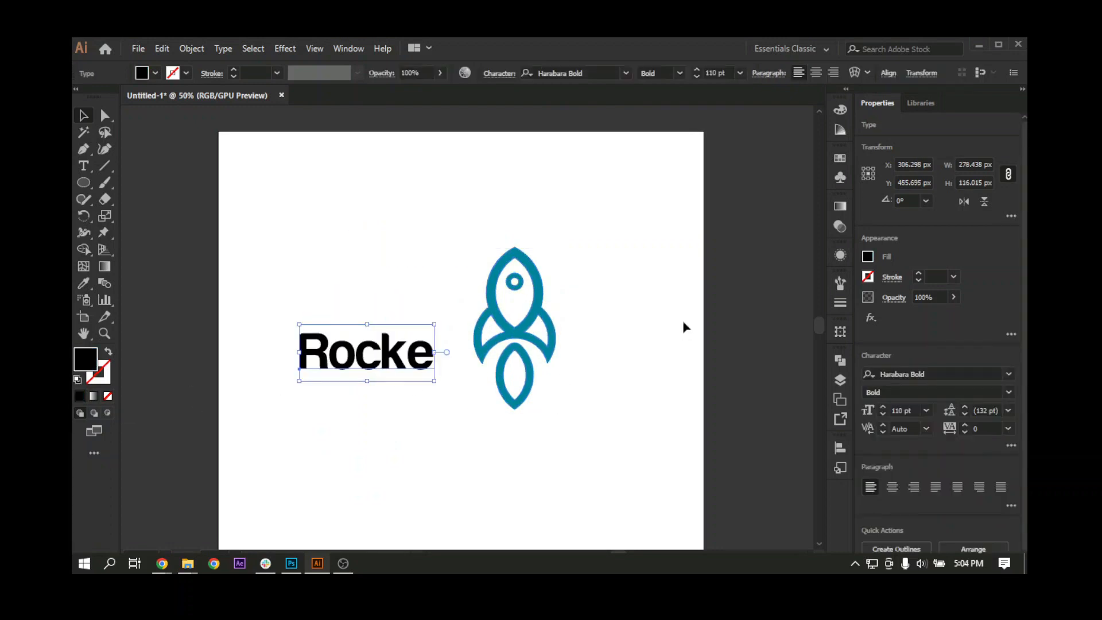
# Step: Set the fill of the word Rocke to the dark teal 003E4C
pyautogui.doubleClick(92, 367)
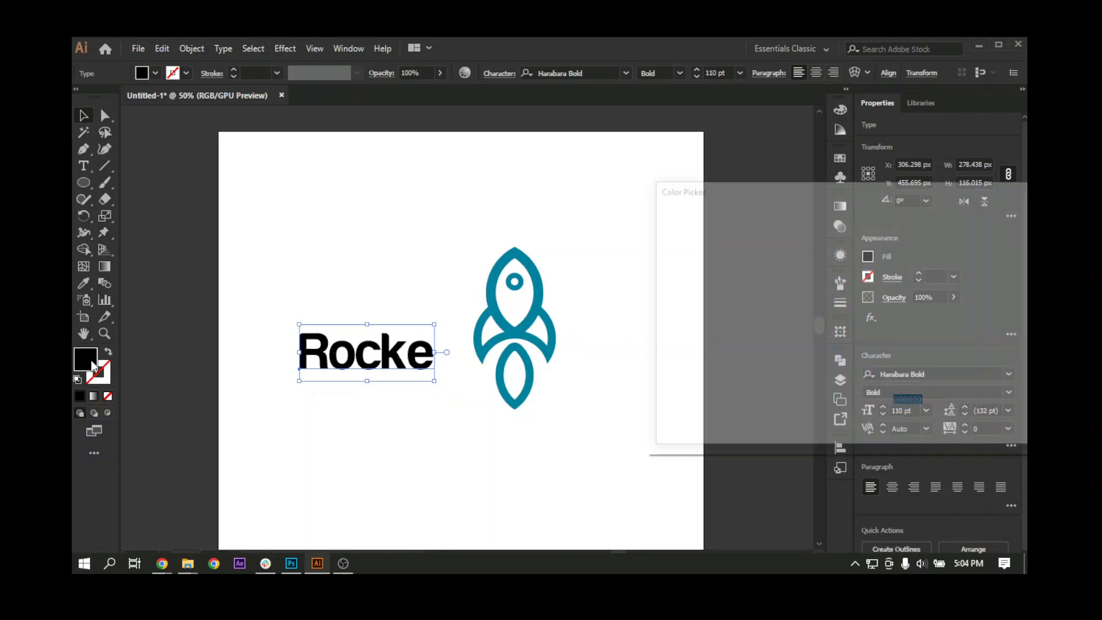
pyautogui.moveTo(835, 403)
pyautogui.mouseDown()
pyautogui.moveTo(842, 344)
pyautogui.moveTo(843, 356)
pyautogui.mouseUp()
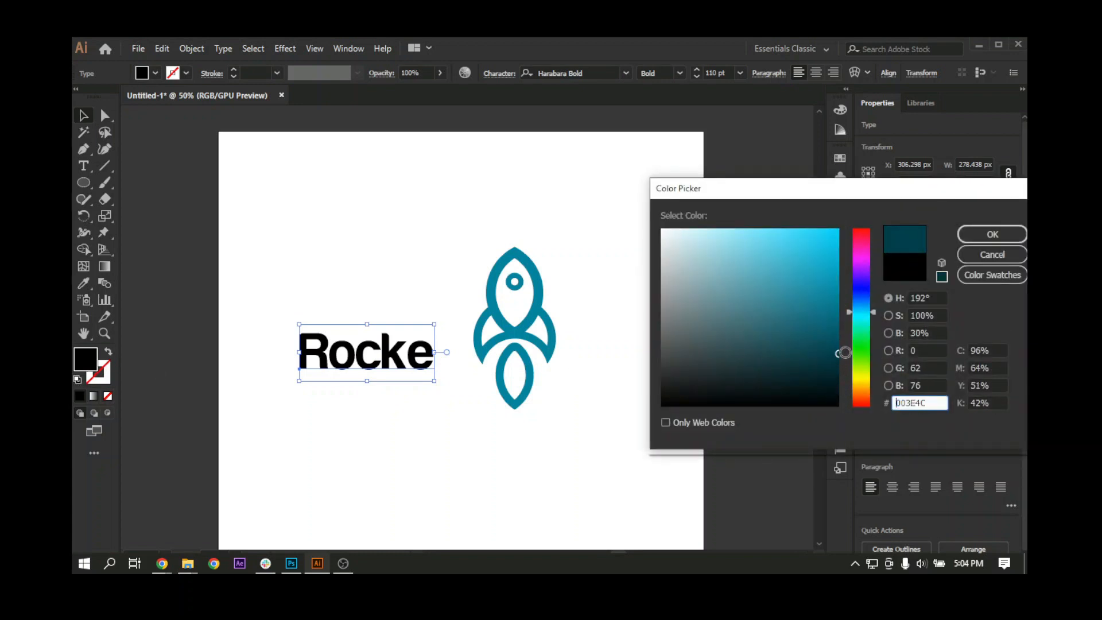
pyautogui.click(992, 234)
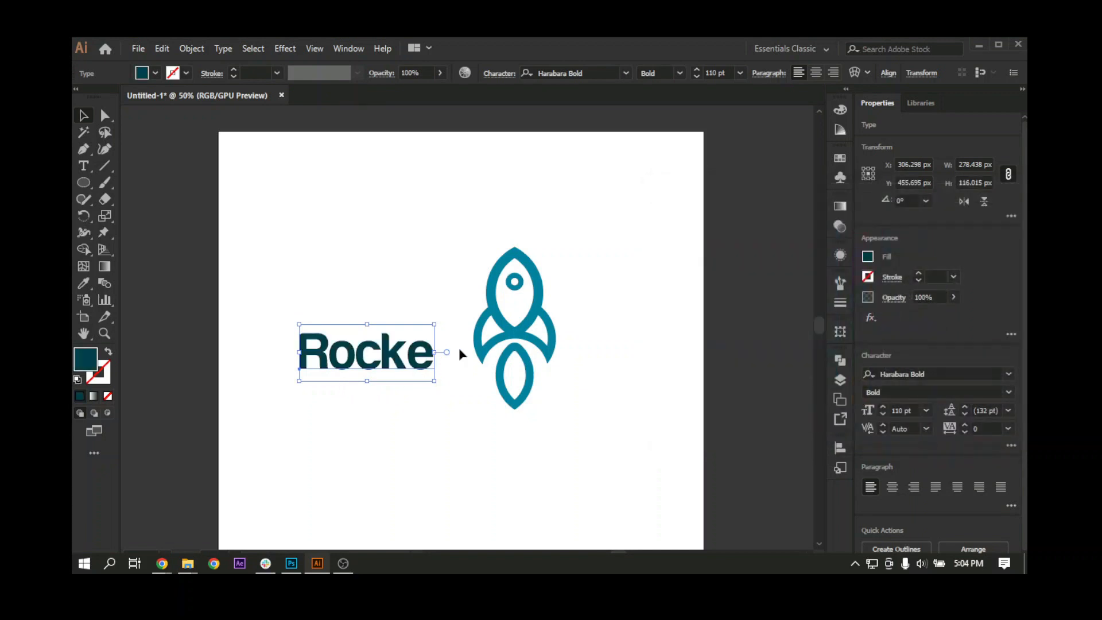
# Step: Scale the rocket down to about 89 px wide and 176 px high and place it directly after the letter e
pyautogui.click(544, 333)
pyautogui.moveTo(558, 248); pyautogui.dragTo(517, 324)
pyautogui.moveTo(487, 370); pyautogui.dragTo(455, 351)
pyautogui.hotkey('ctrl', '+')
pyautogui.hotkey('ctrl', '+')
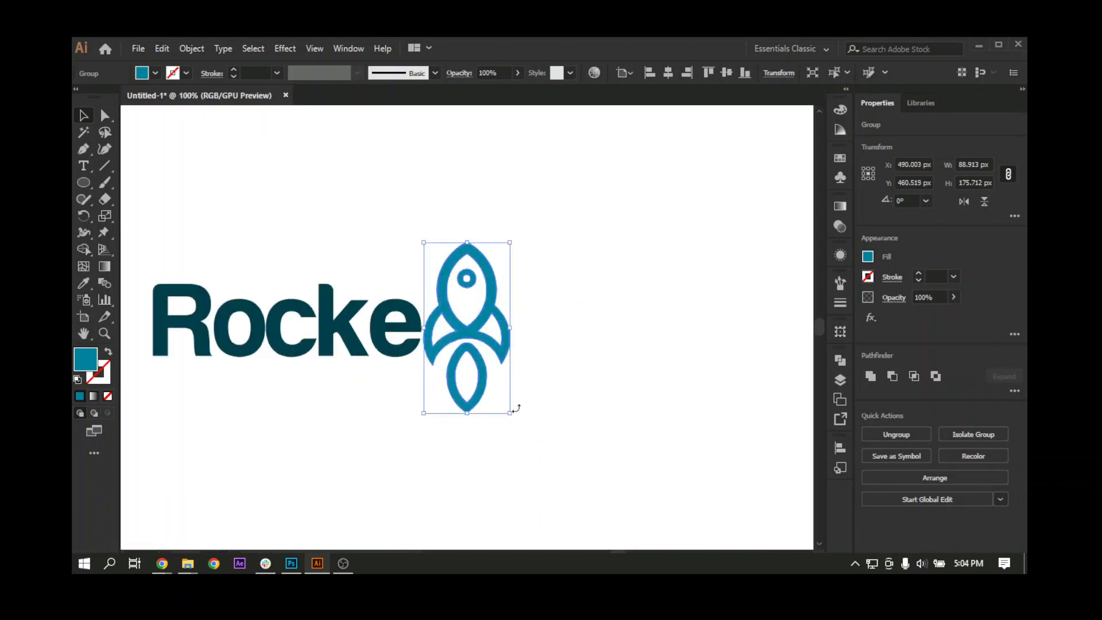
# Step: Tilt the rocket clockwise to a rotation of about 334.6° and shift it to sit just clear of the letter e
pyautogui.moveTo(518, 416); pyautogui.dragTo(471, 422)
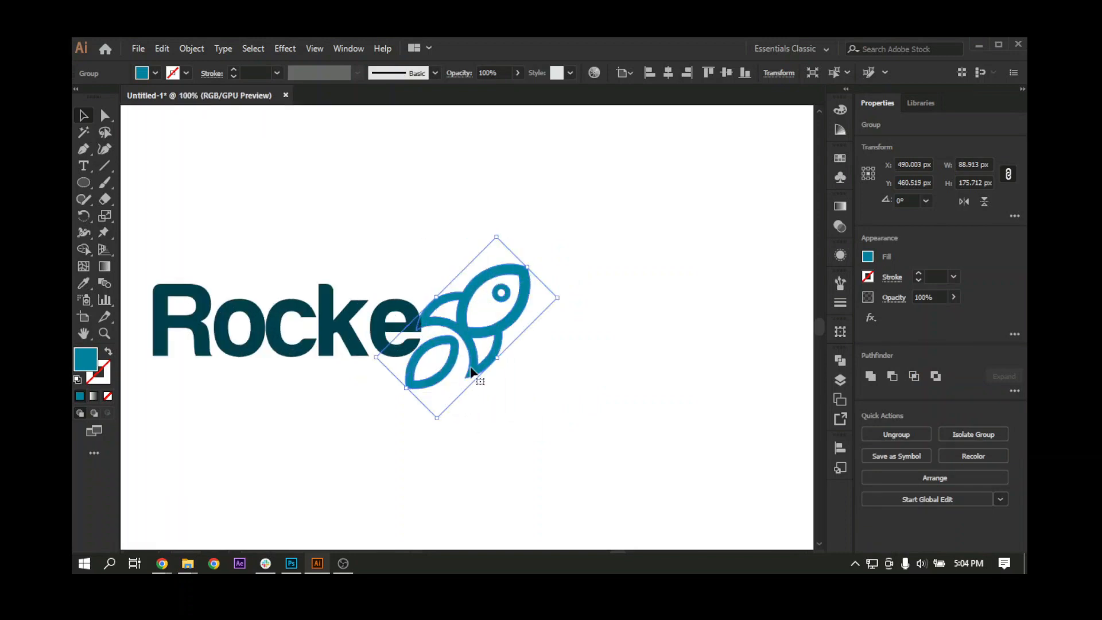
pyautogui.moveTo(560, 298); pyautogui.dragTo(560, 267)
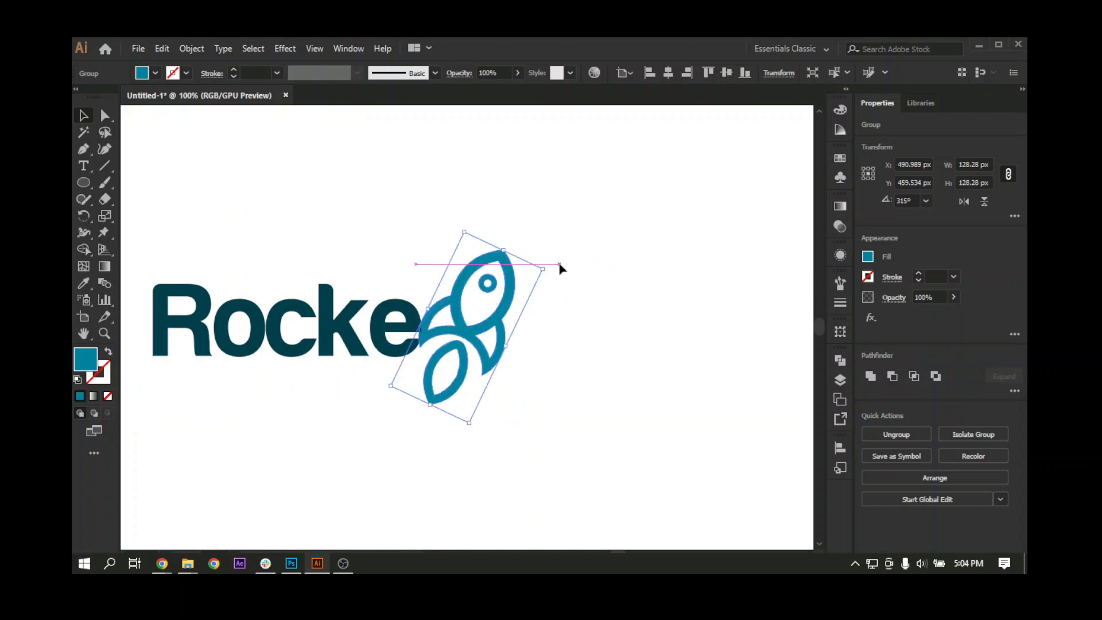
pyautogui.moveTo(499, 309); pyautogui.dragTo(506, 314)
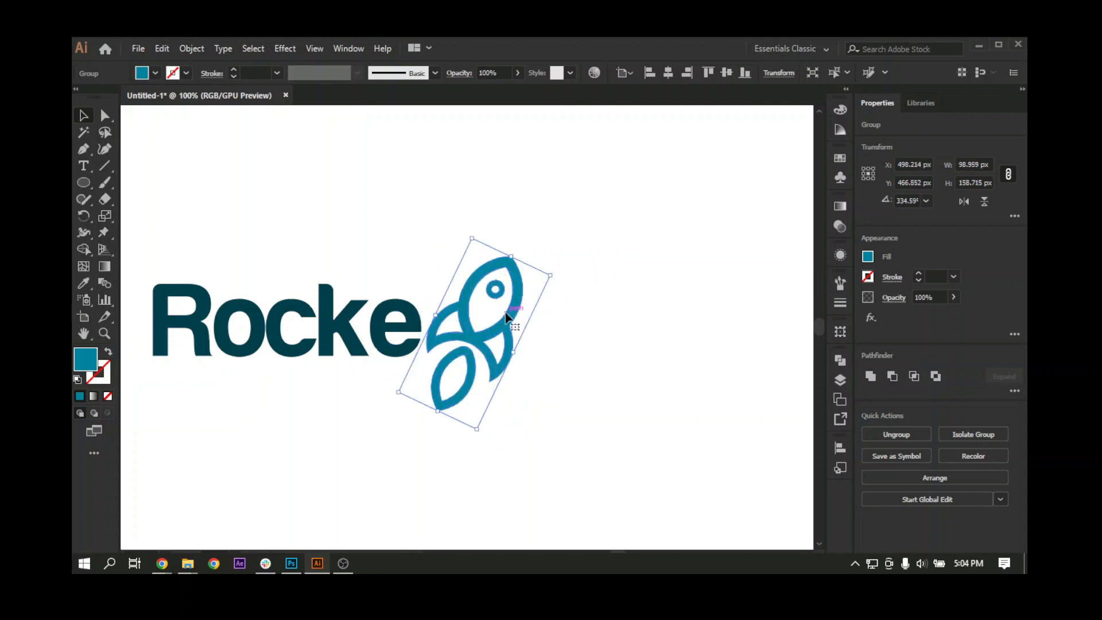
pyautogui.press('Left')
pyautogui.press('Left')
pyautogui.press('Down')
pyautogui.press('Down')
pyautogui.press('Down')
pyautogui.press('Down')
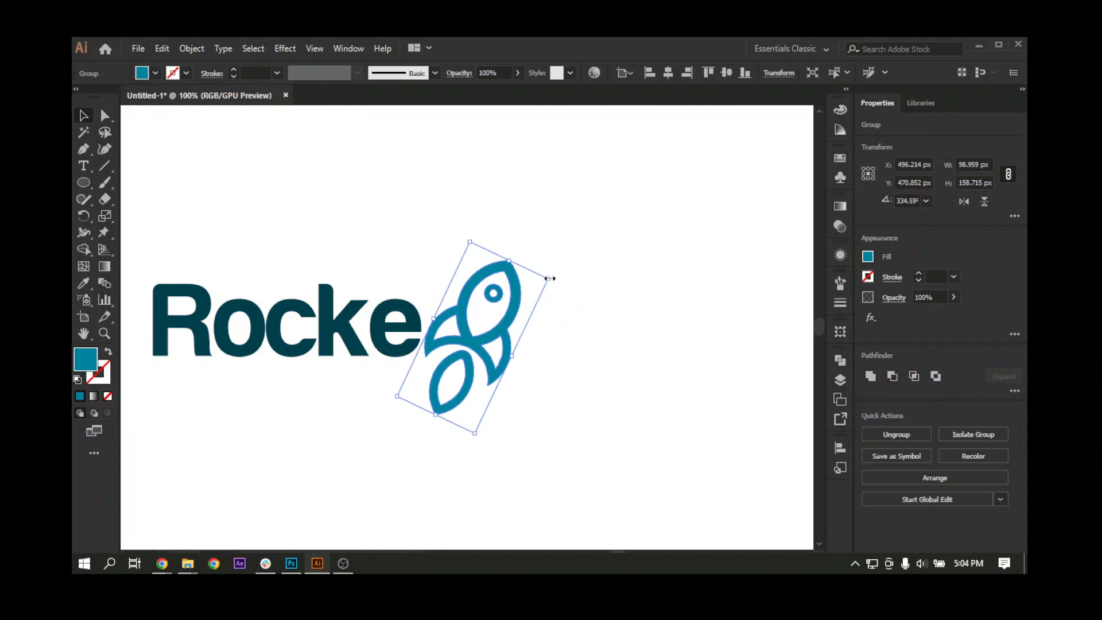
# Step: Shrink the tilted rocket to about 91 px by 146 px and fine-tune its position beside the letter e
pyautogui.moveTo(549, 278); pyautogui.dragTo(504, 300)
pyautogui.press('Right')
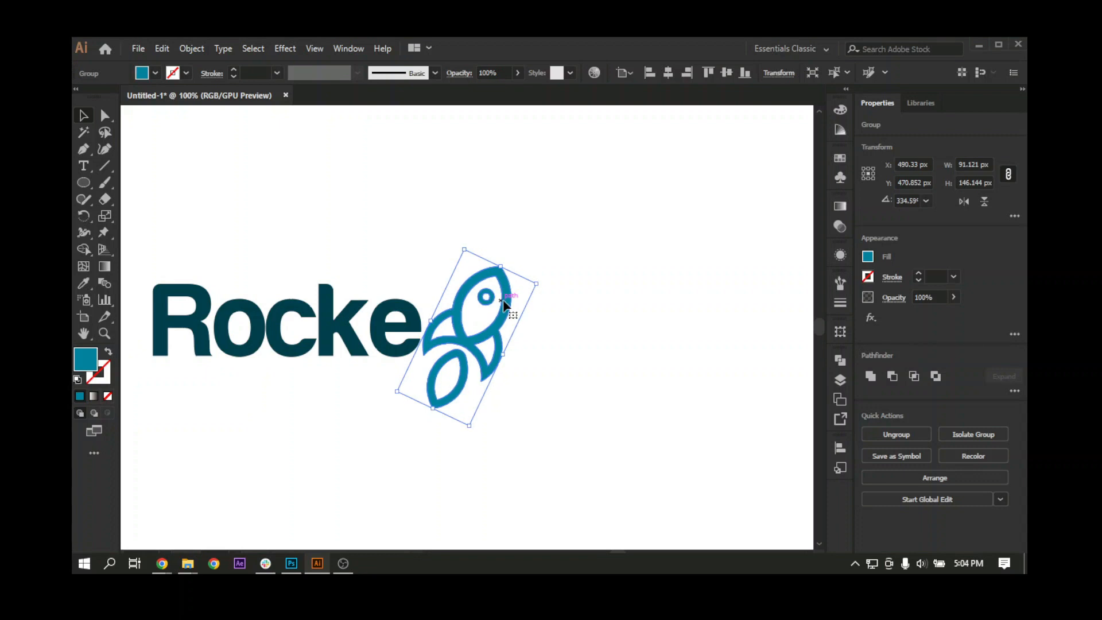
pyautogui.press('Down')
pyautogui.press('Down')
pyautogui.press('Down')
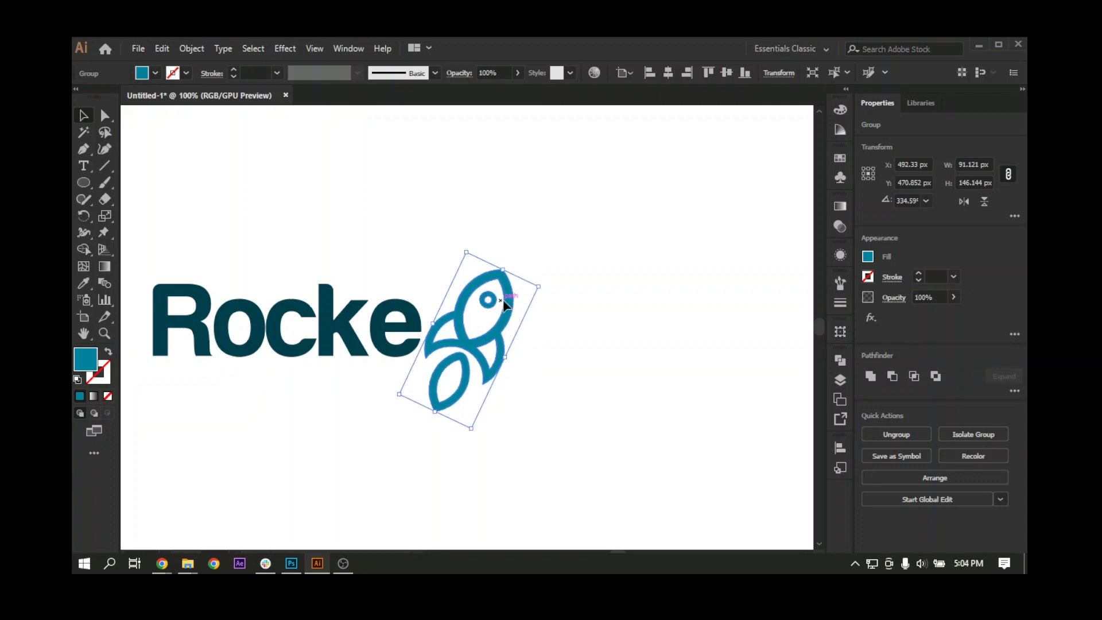
pyautogui.press('Right')
pyautogui.hotkey('ctrl', '-')
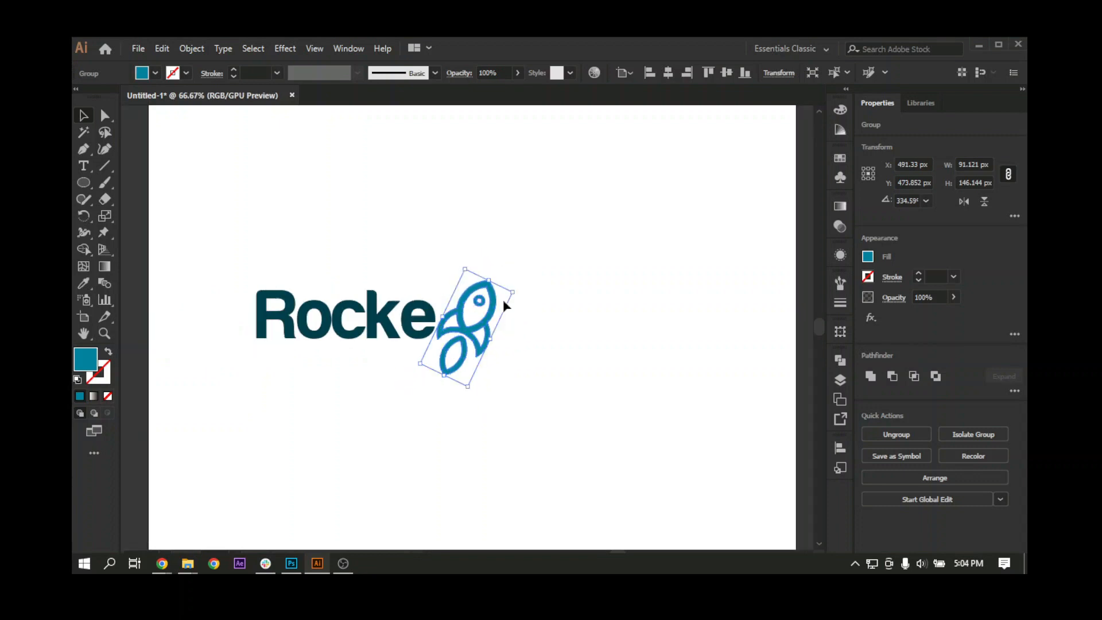
# Step: Group the word Rocke and the rocket into one logo object
pyautogui.click(426, 432)
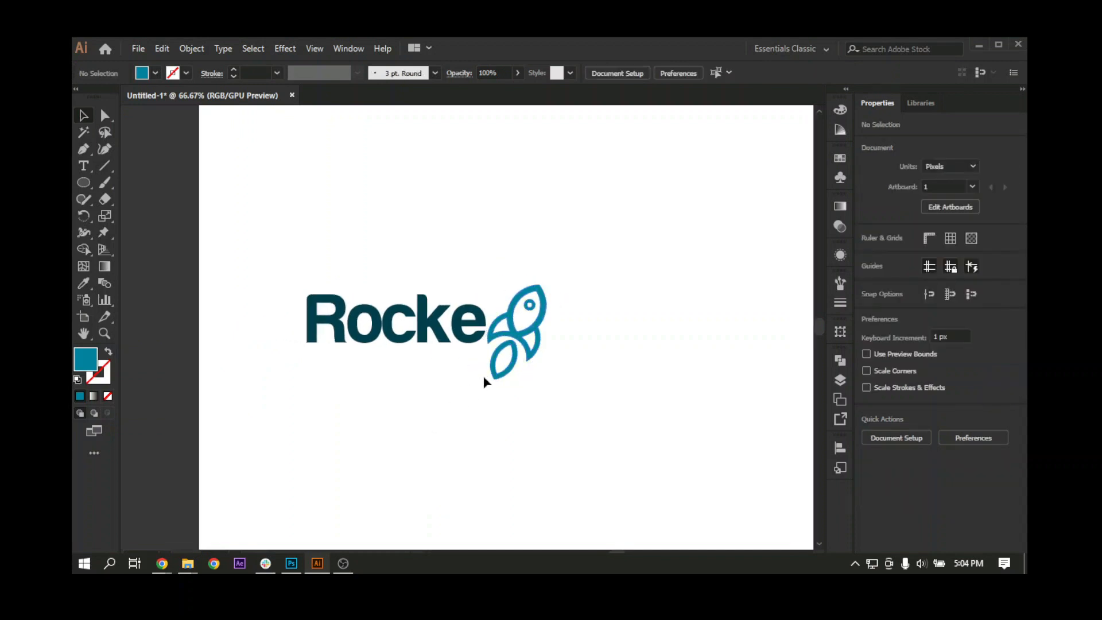
pyautogui.click(525, 334)
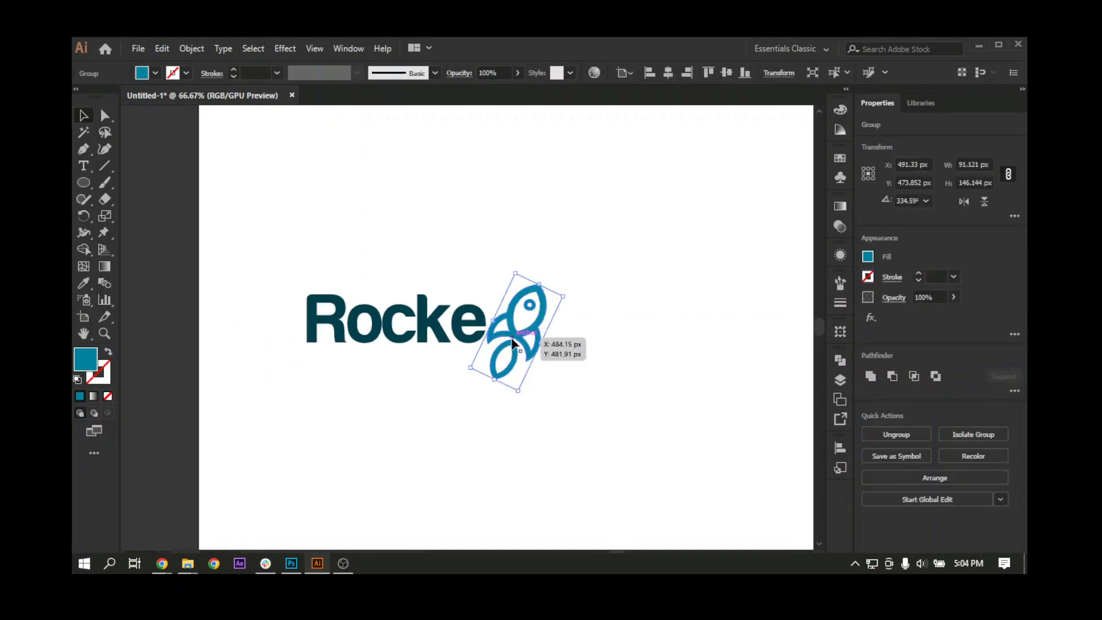
pyautogui.click(403, 396)
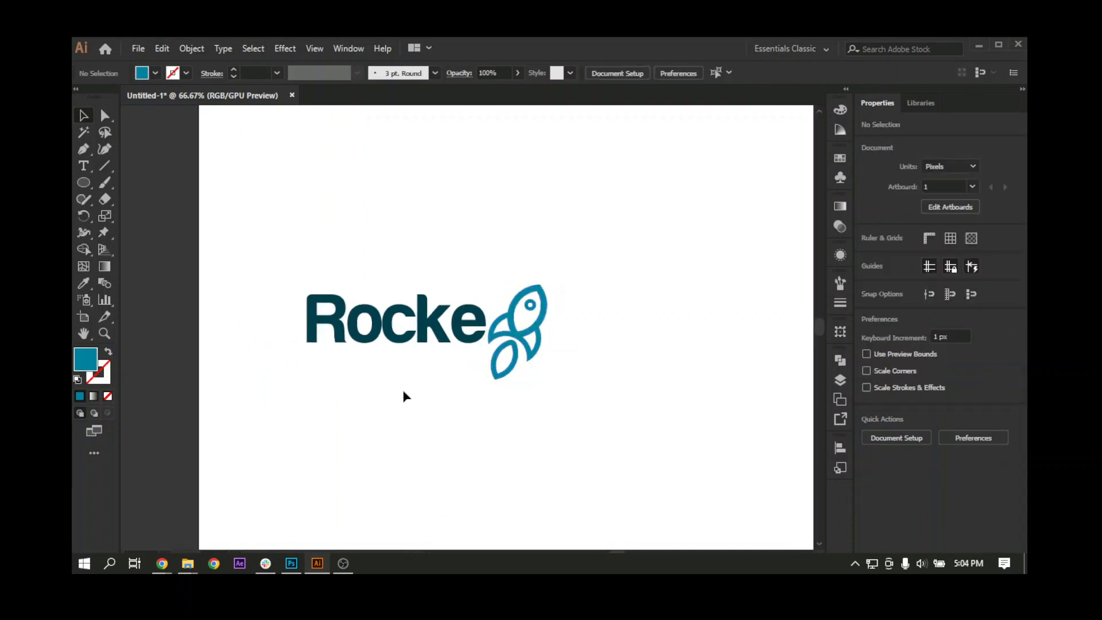
pyautogui.moveTo(271, 257); pyautogui.dragTo(573, 401)
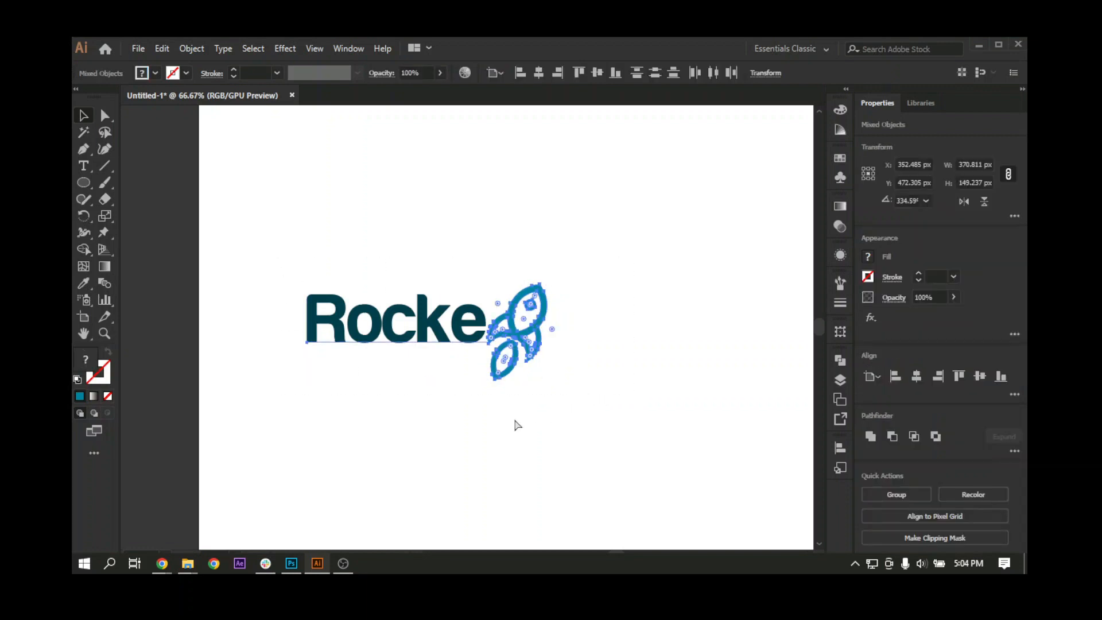
pyautogui.hotkey('ctrl', 'g')
pyautogui.hotkey('ctrl', '-')
pyautogui.hscroll(2, 496, 405)
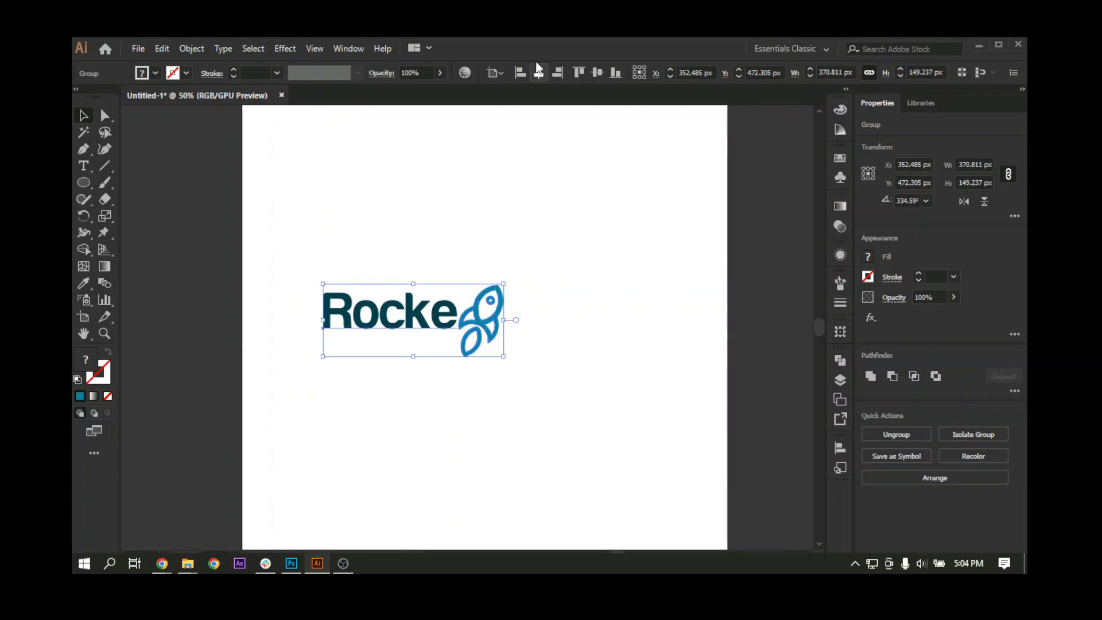
# Step: Centre the logo group horizontally and vertically on the artboard and enlarge it to about 766 px by 308 px
pyautogui.click(539, 72)
pyautogui.click(597, 73)
pyautogui.hscroll(1, 538, 350)
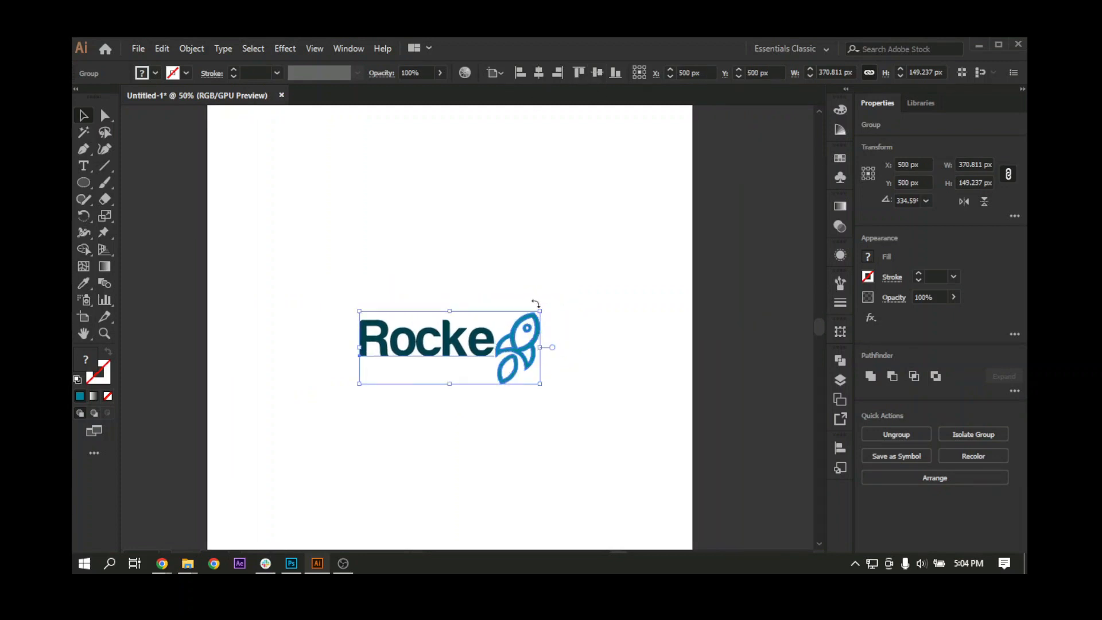
pyautogui.moveTo(541, 306); pyautogui.dragTo(637, 264)
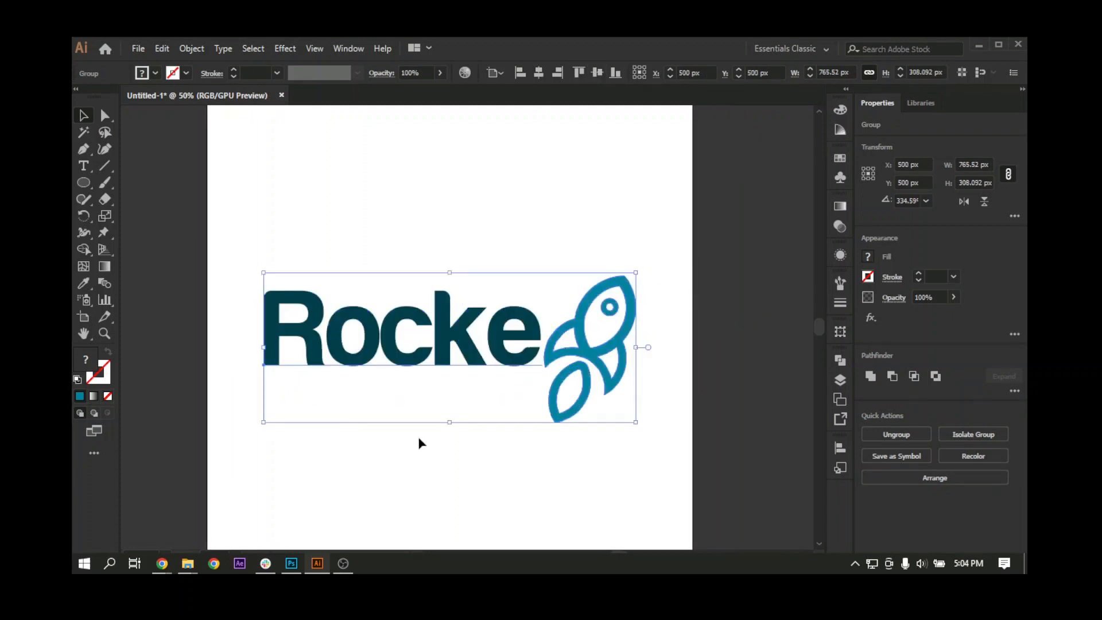
pyautogui.moveTo(420, 464); pyautogui.dragTo(395, 461)
pyautogui.click(395, 461)
# Step: Crop the artboard evenly above and below the logo to a height of about 427 px
pyautogui.hotkey('ctrl', '-')
pyautogui.hotkey('ctrl', '-')
pyautogui.hscroll(1, 391, 461)
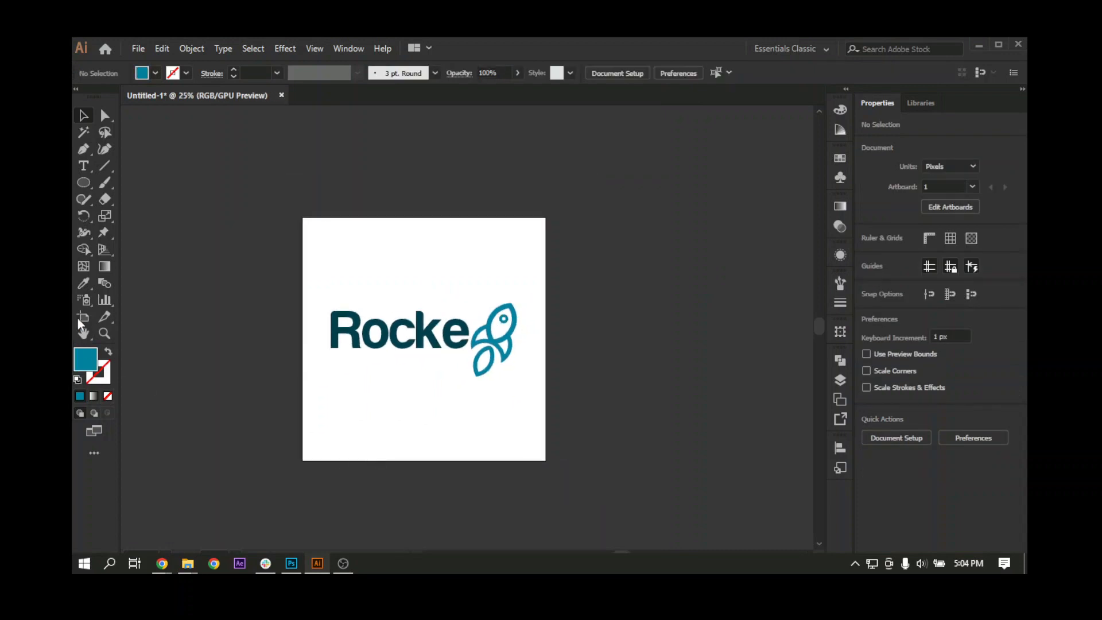
pyautogui.click(83, 316)
pyautogui.moveTo(425, 219); pyautogui.dragTo(432, 287)
pyautogui.hotkey('ctrl', '+')
pyautogui.hotkey('ctrl', '+')
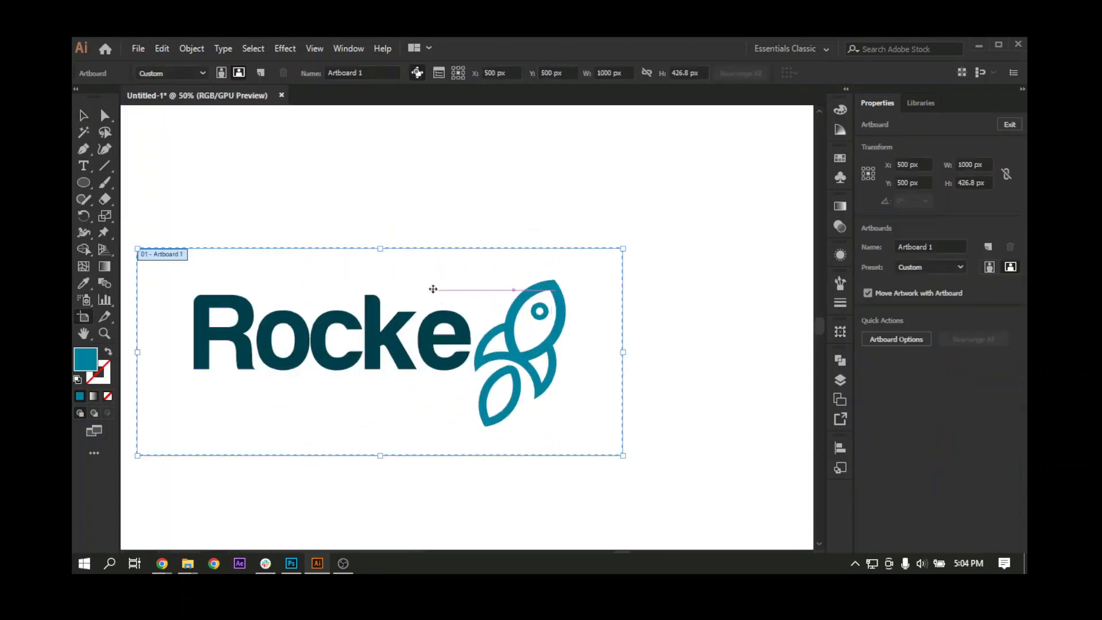
pyautogui.click(84, 115)
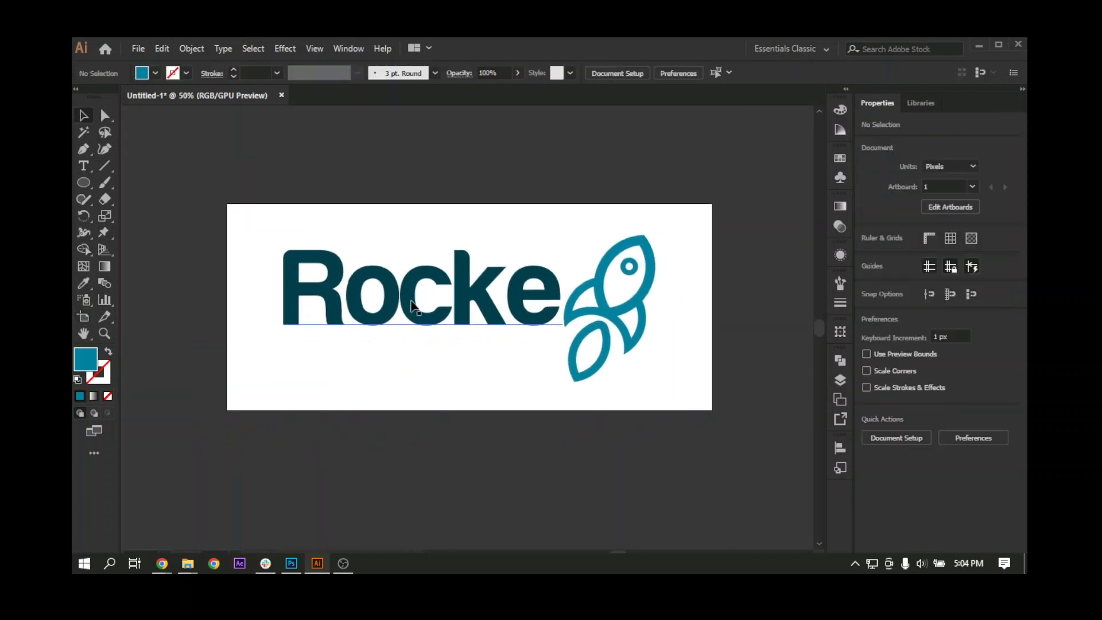
# Step: Select the logo group and nudge it slightly lower on the cropped artboard
pyautogui.click(413, 293)
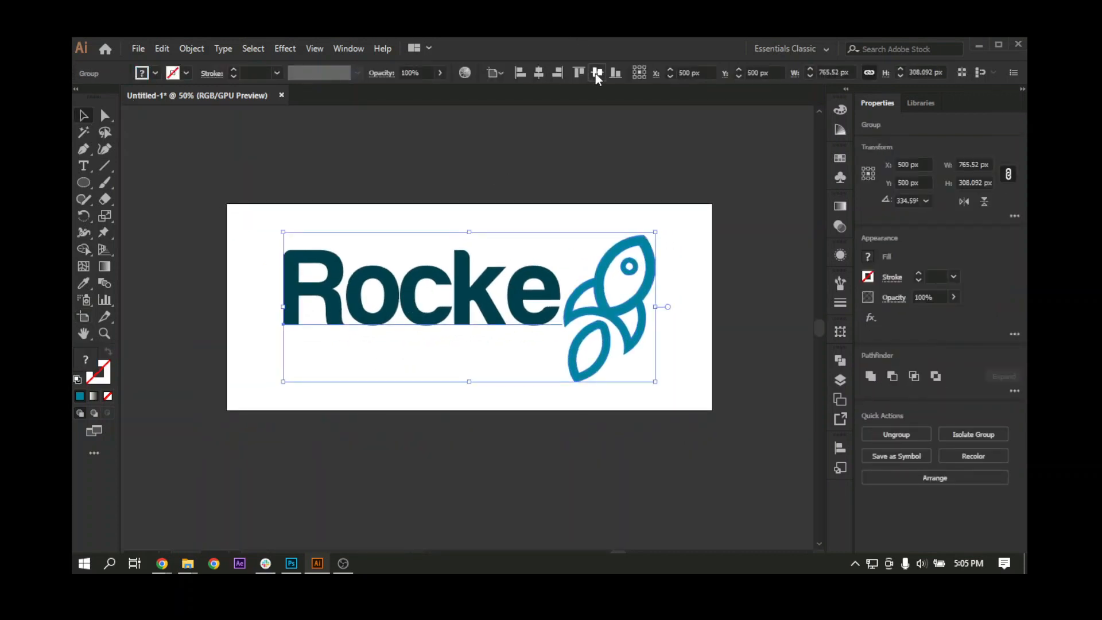
pyautogui.moveTo(519, 353); pyautogui.dragTo(504, 288)
pyautogui.click(486, 454)
pyautogui.click(503, 286)
pyautogui.click(450, 355)
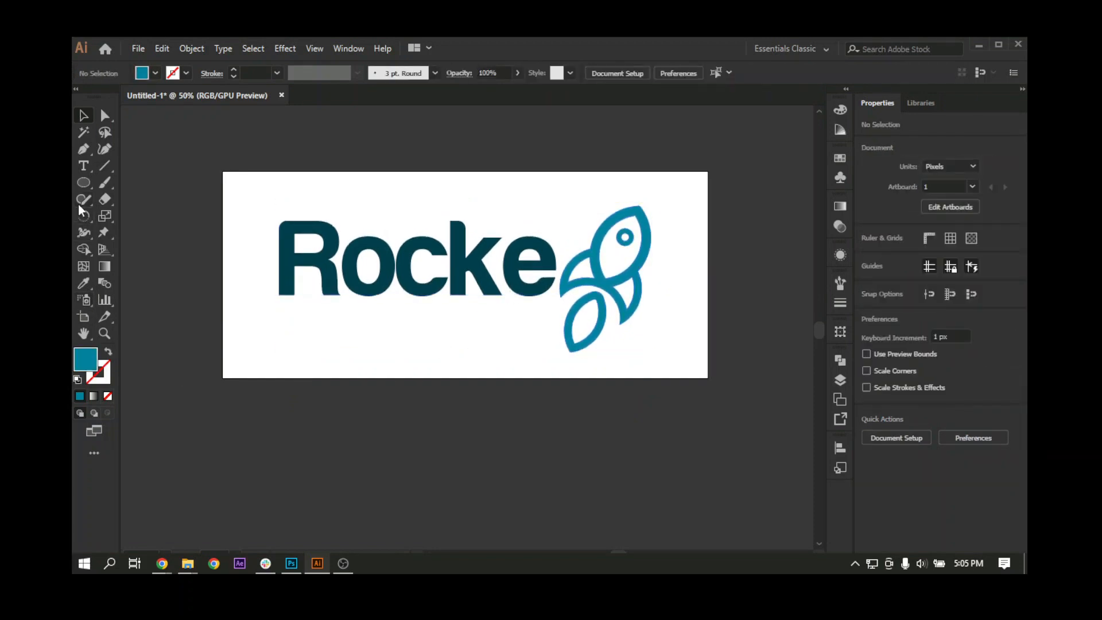
# Step: Draw a rectangle about 1021 px by 455 px over the artboard, fill it light grey and send it behind the logo
pyautogui.press('m')
pyautogui.moveTo(217, 166); pyautogui.dragTo(713, 387)
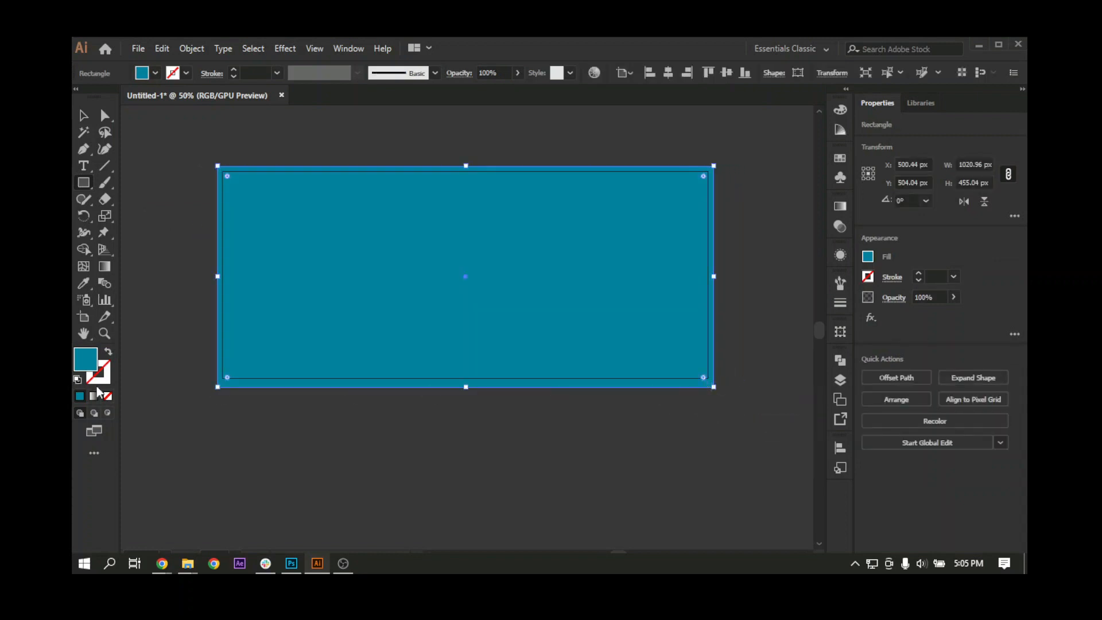
pyautogui.doubleClick(86, 359)
pyautogui.moveTo(661, 333); pyautogui.dragTo(642, 253)
pyautogui.click(991, 234)
pyautogui.hotkey('ctrl', 'shift', '[')
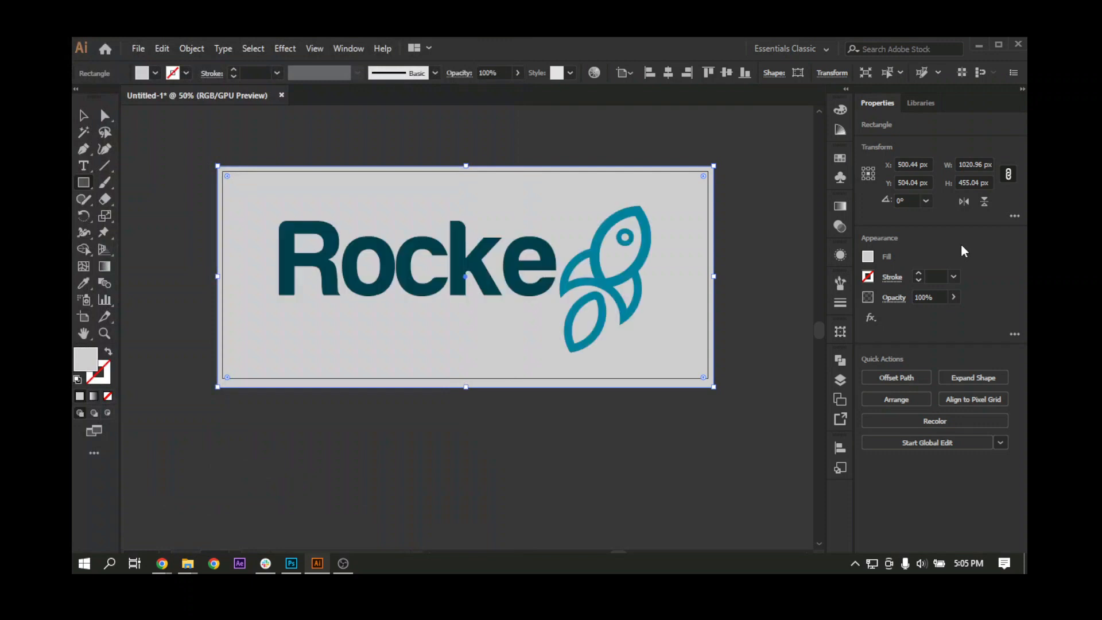
# Step: Nudge the logo group down on the grey background to a vertical position of 512 px and deselect it
pyautogui.click(87, 117)
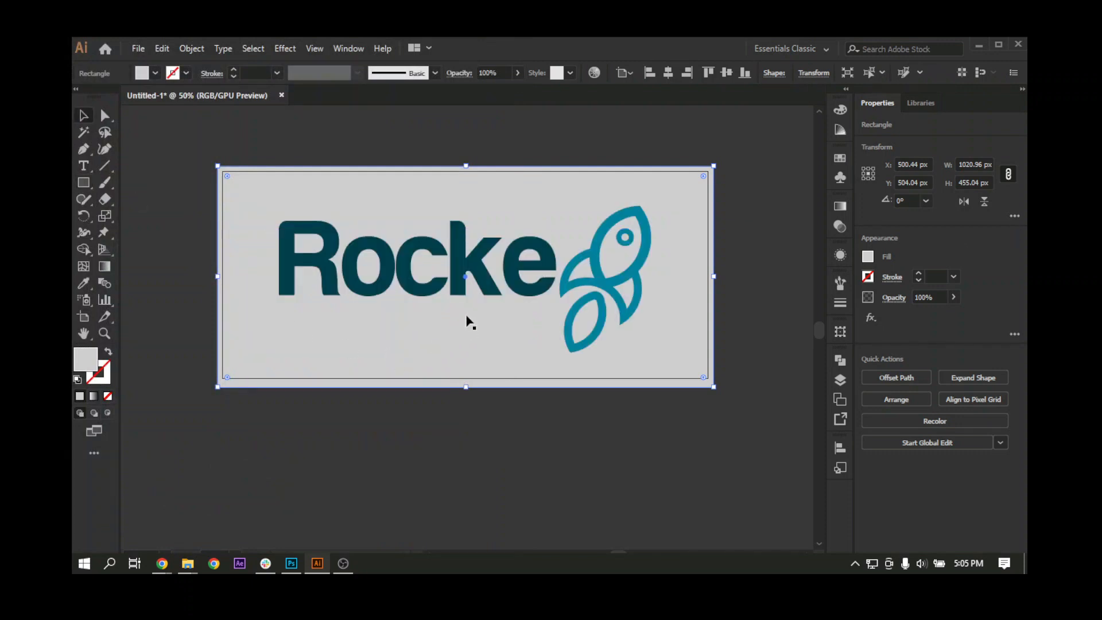
pyautogui.click(483, 280)
pyautogui.moveTo(483, 280); pyautogui.dragTo(483, 282)
pyautogui.hotkey('ctrl', '-')
pyautogui.moveTo(441, 337); pyautogui.dragTo(467, 349)
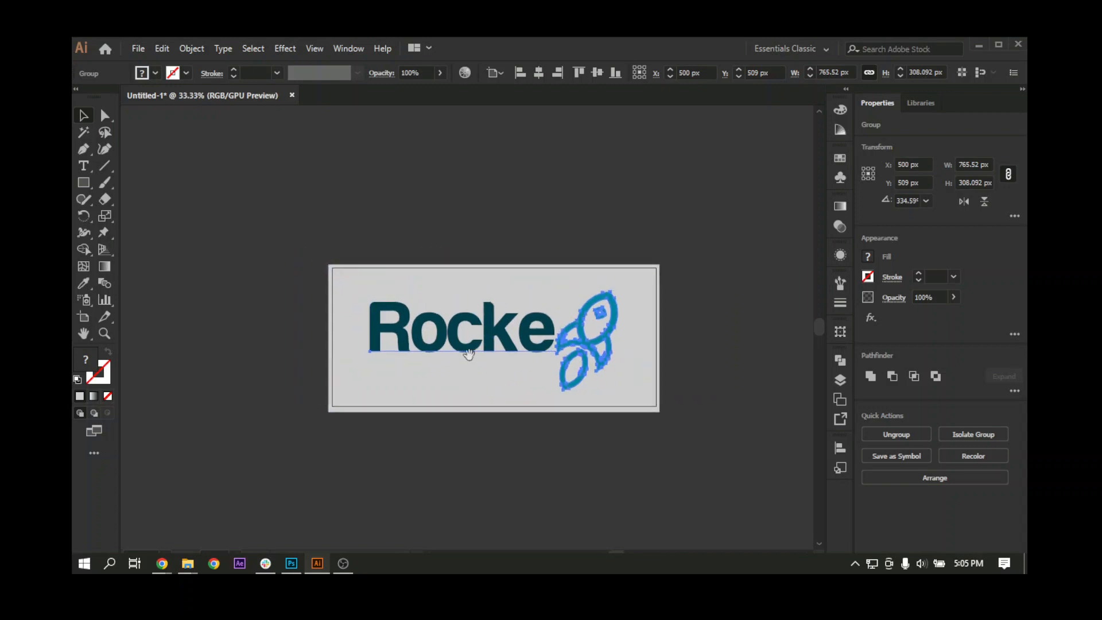
pyautogui.click(445, 218)
pyautogui.moveTo(548, 412); pyautogui.dragTo(511, 382)
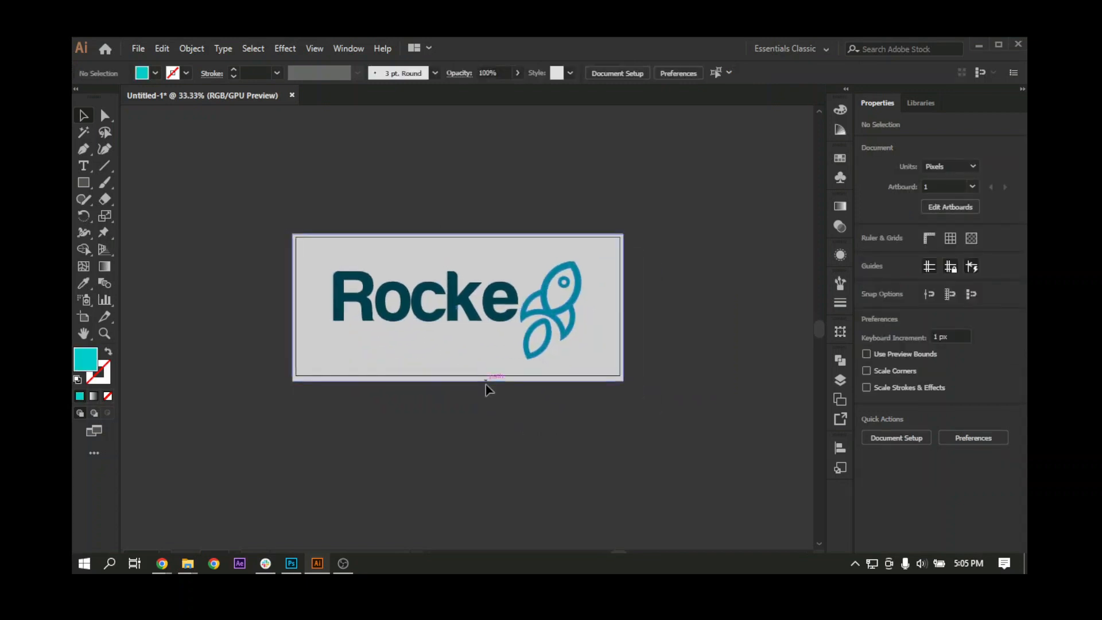
pyautogui.click(541, 314)
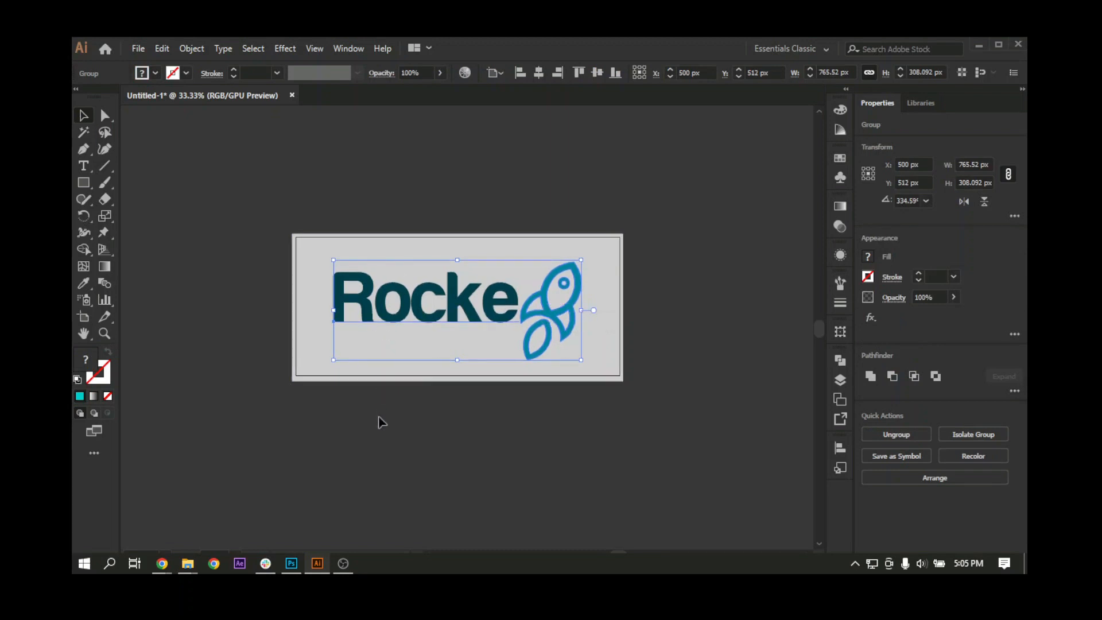
pyautogui.click(363, 412)
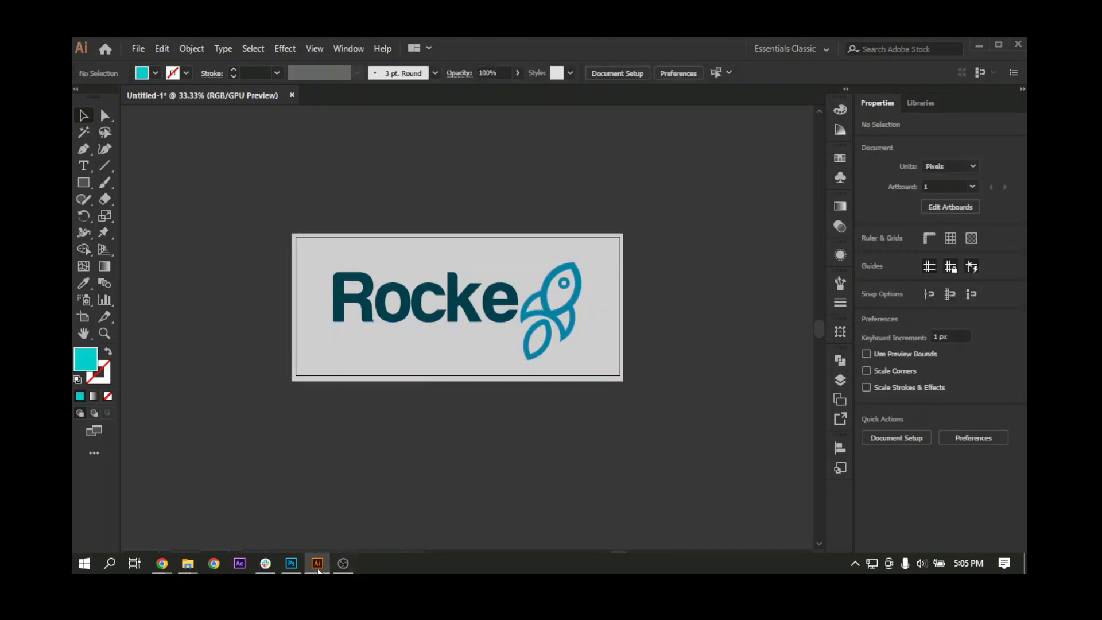